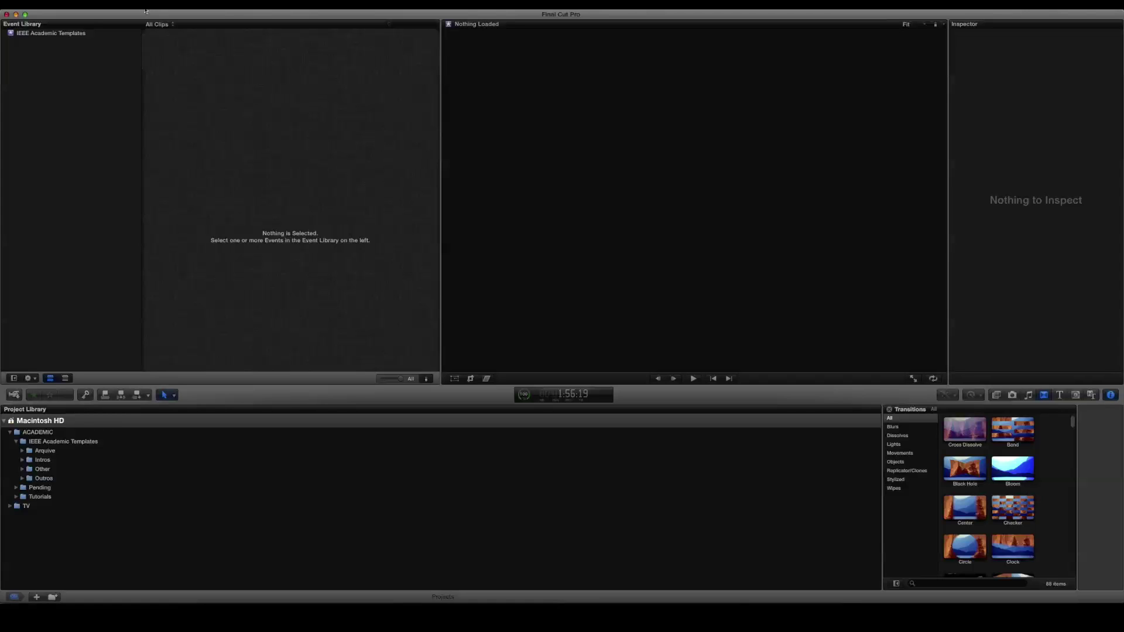
Create a new event in the Event Library and name it Partial Derivatives
left_click(79, 5)
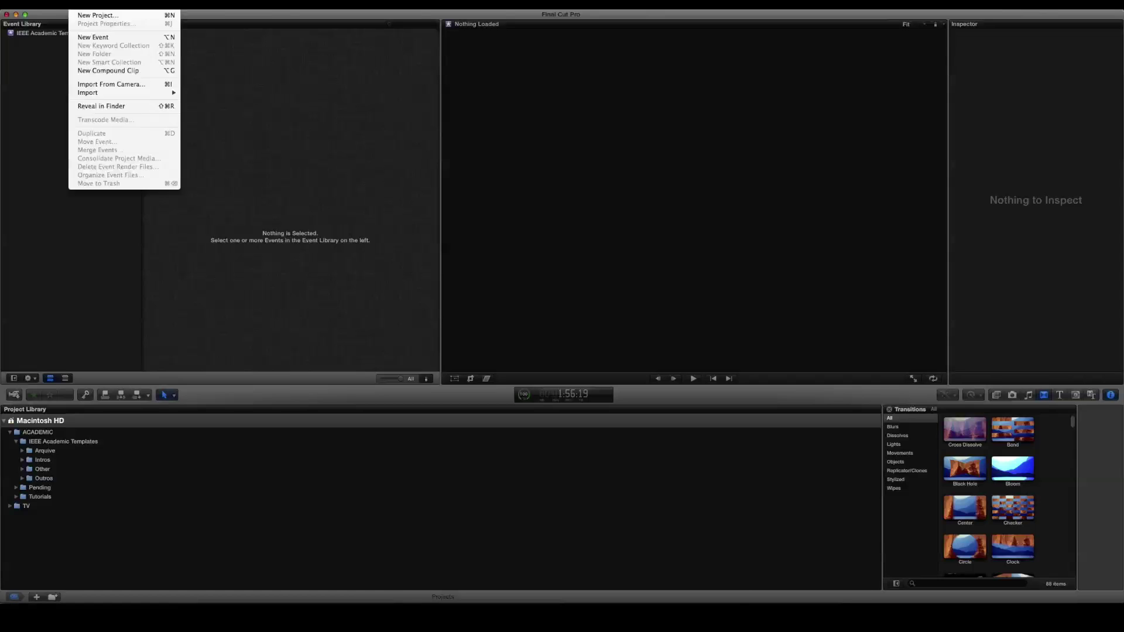
left_click(83, 38)
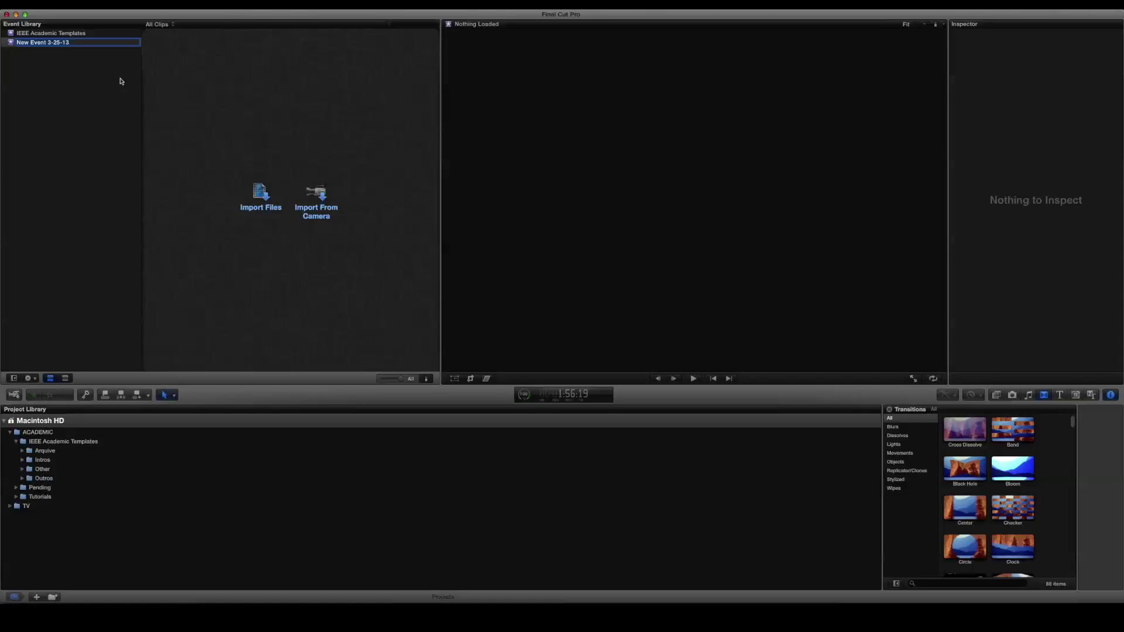
type("Partial Derivatives")
key("Return")
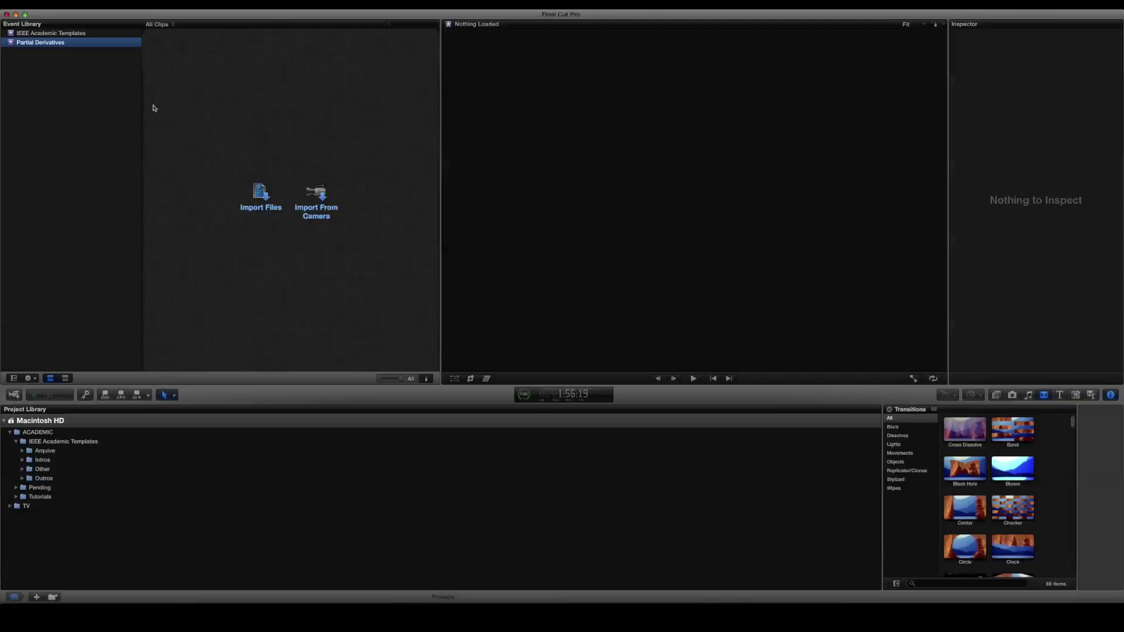
left_click(263, 205)
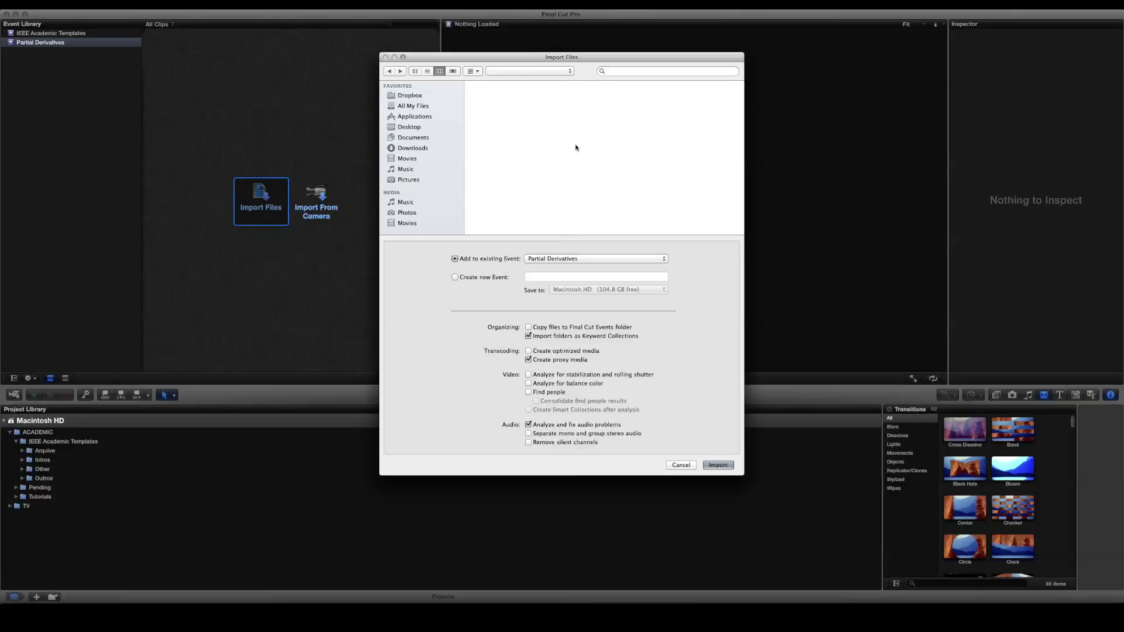
left_click(680, 465)
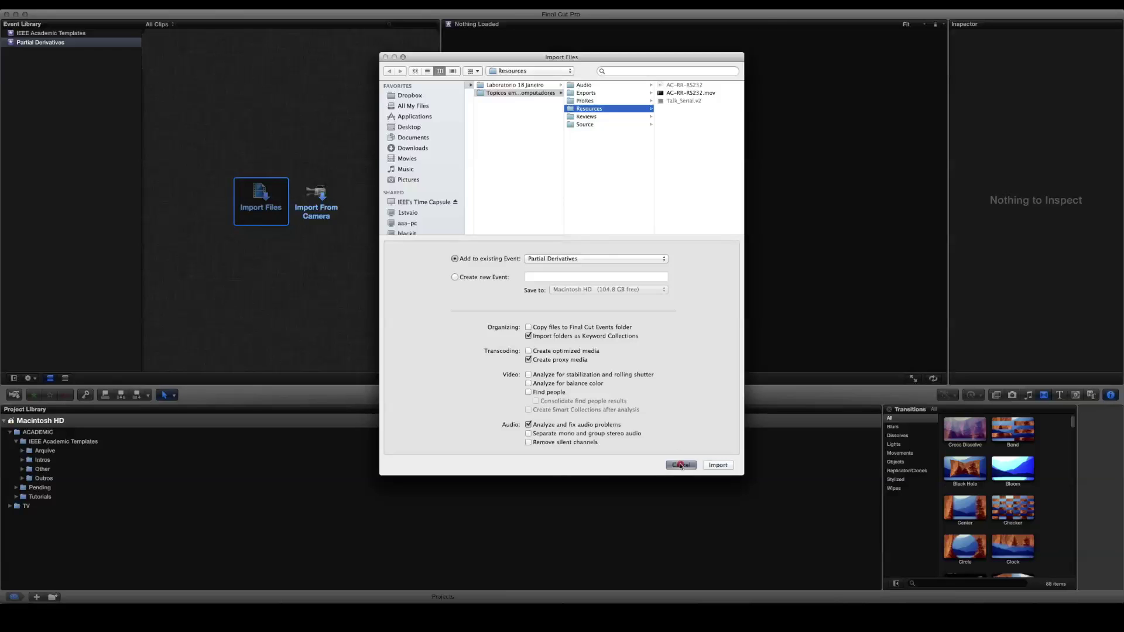
left_click(333, 199)
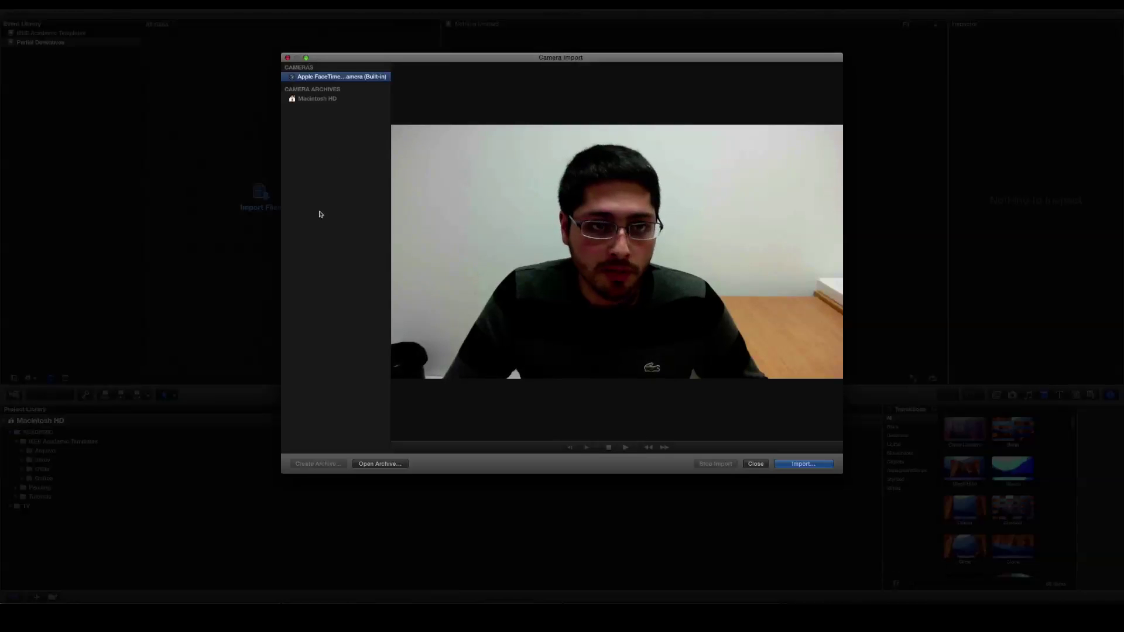
left_click(756, 464)
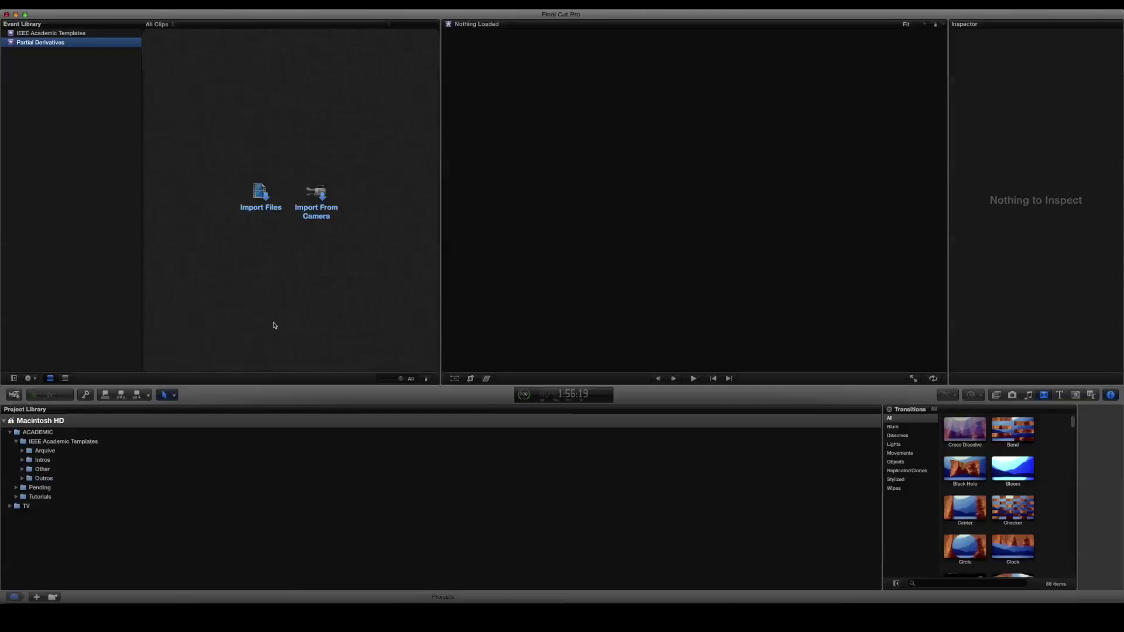
Import the four clips MVI_4720 to MVI_4723 from the Source folder in Finder into the Partial Derivatives event
left_click(369, 614)
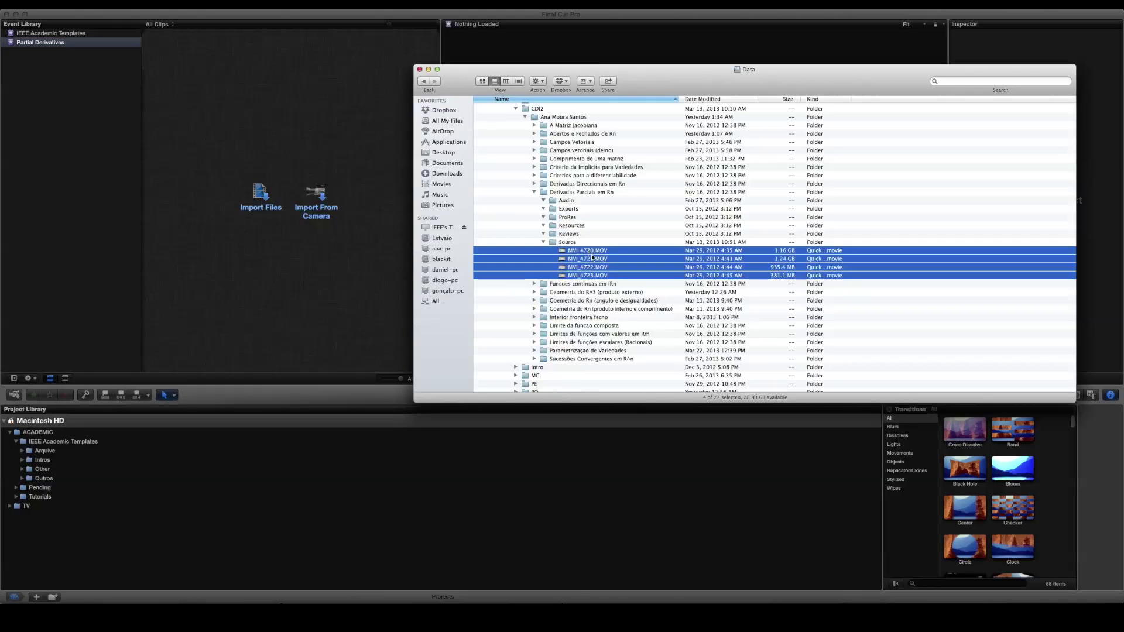
left_click_drag(566, 258, 43, 47)
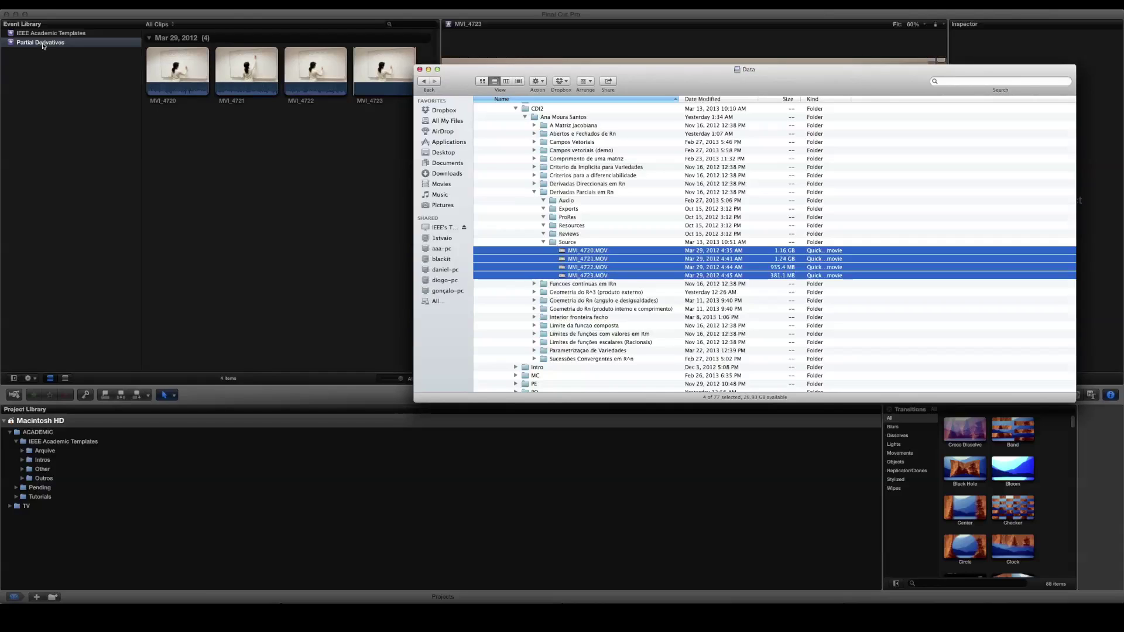
left_click(65, 99)
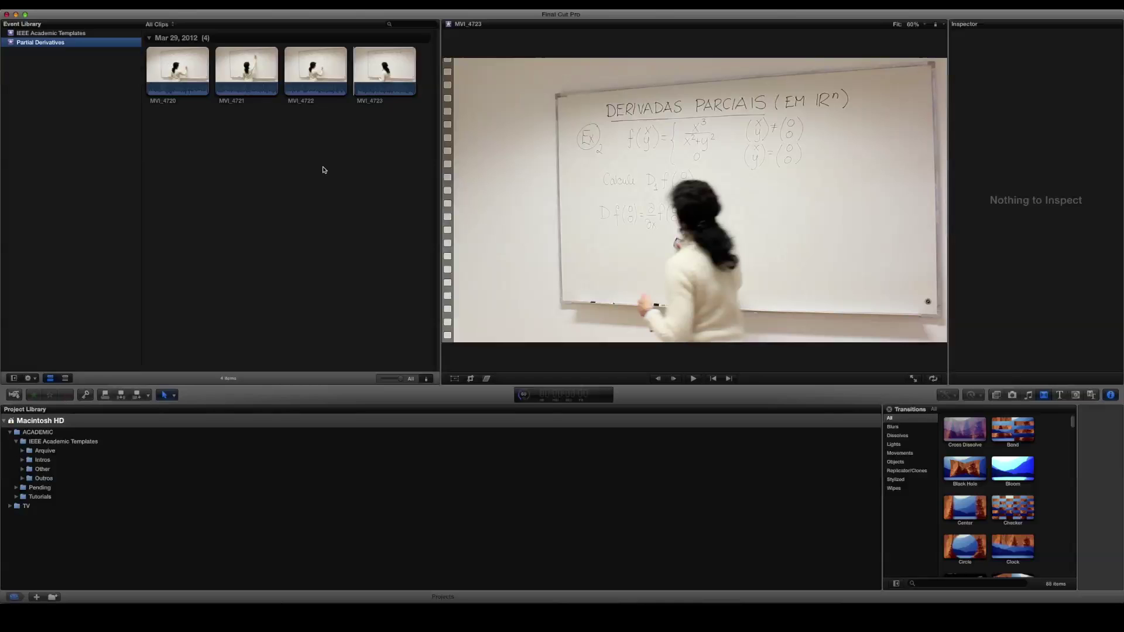
Play parts of clip MVI_4723 and examine its video, audio and general information properties
left_click(360, 80)
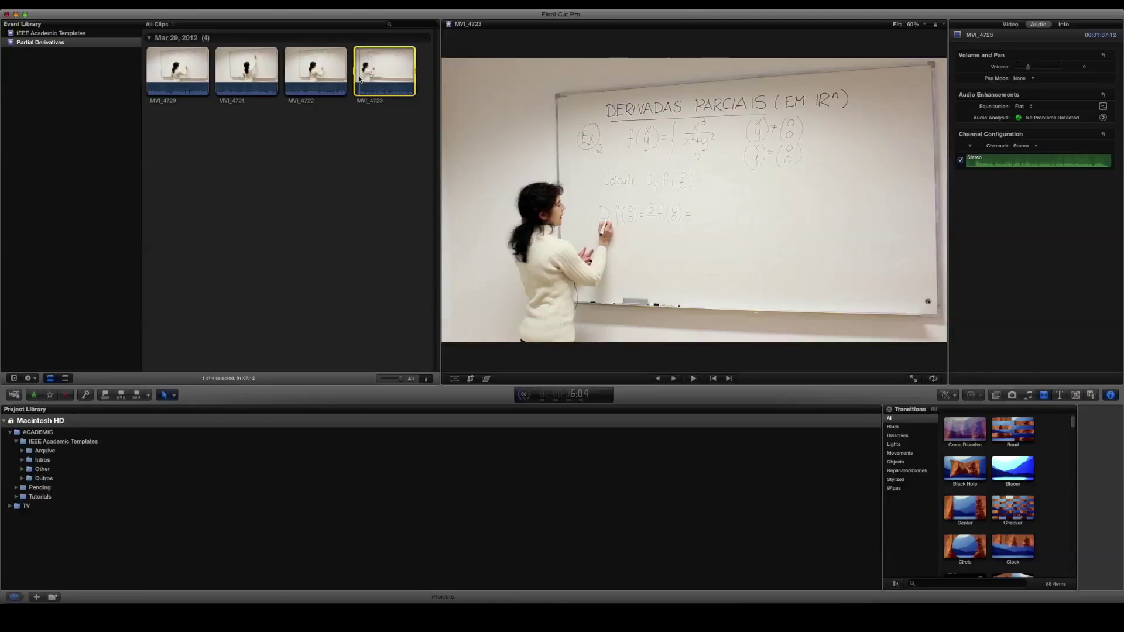
key("space")
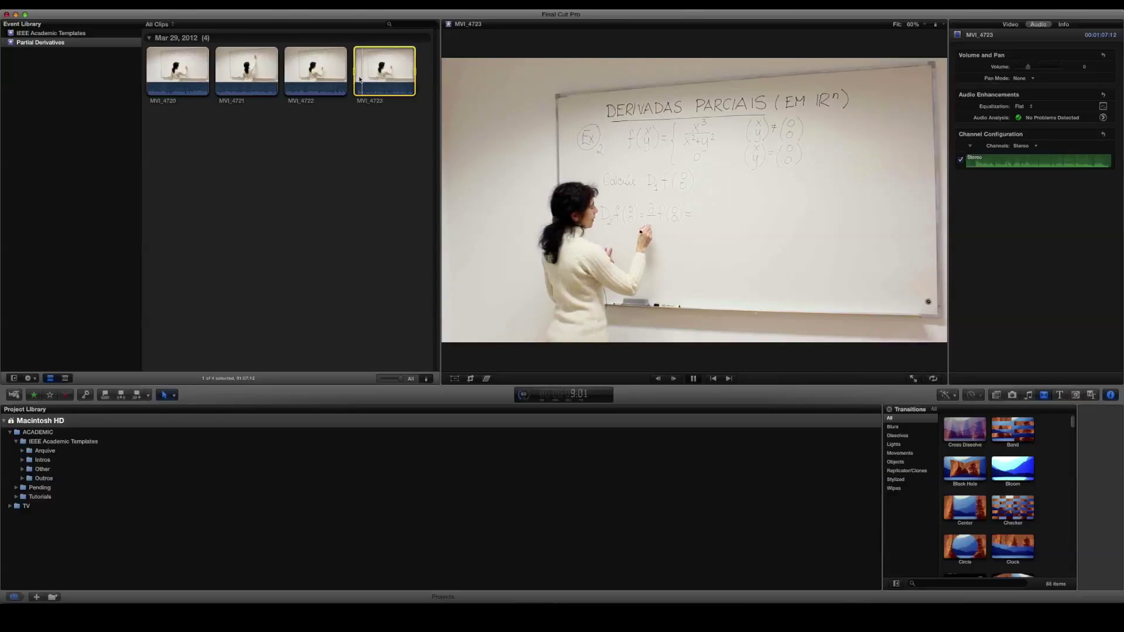
key("space")
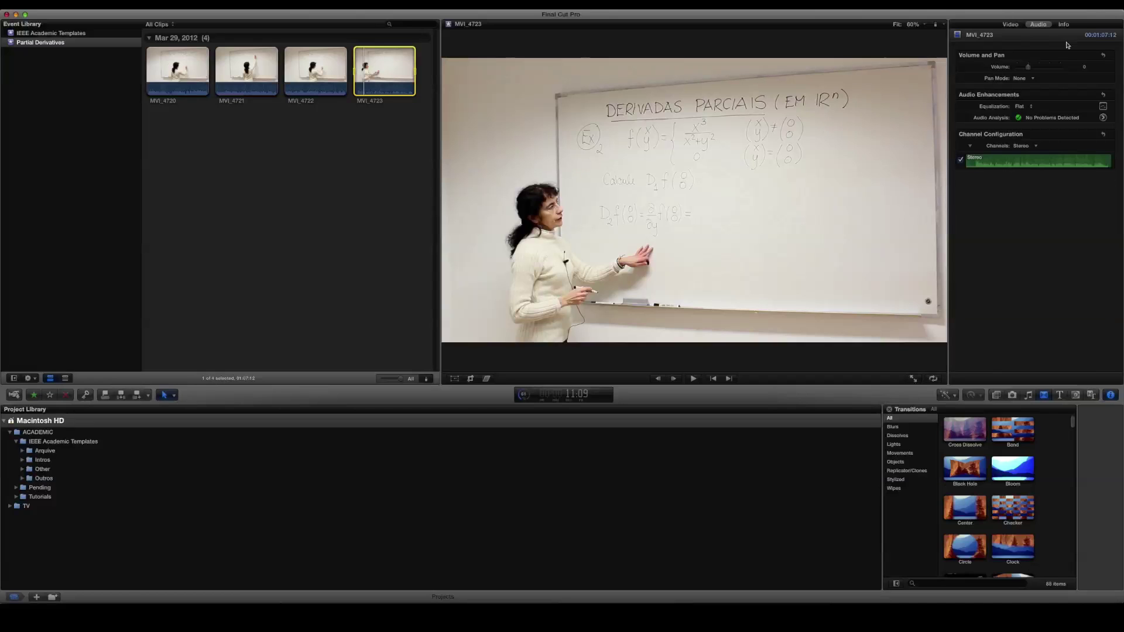
left_click(1011, 25)
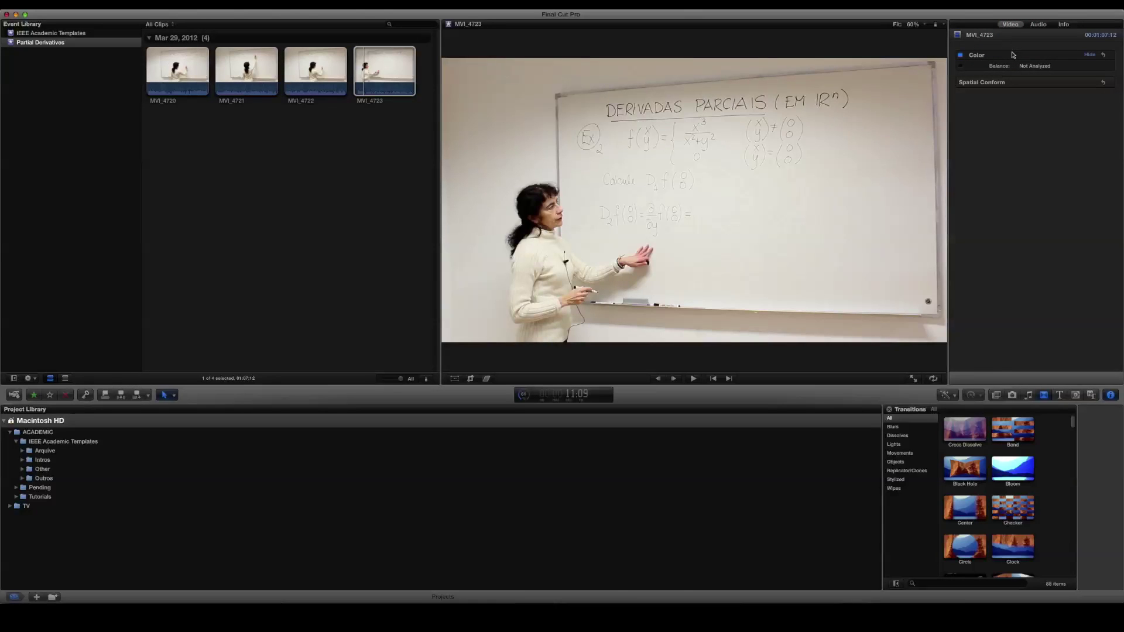
left_click(1038, 25)
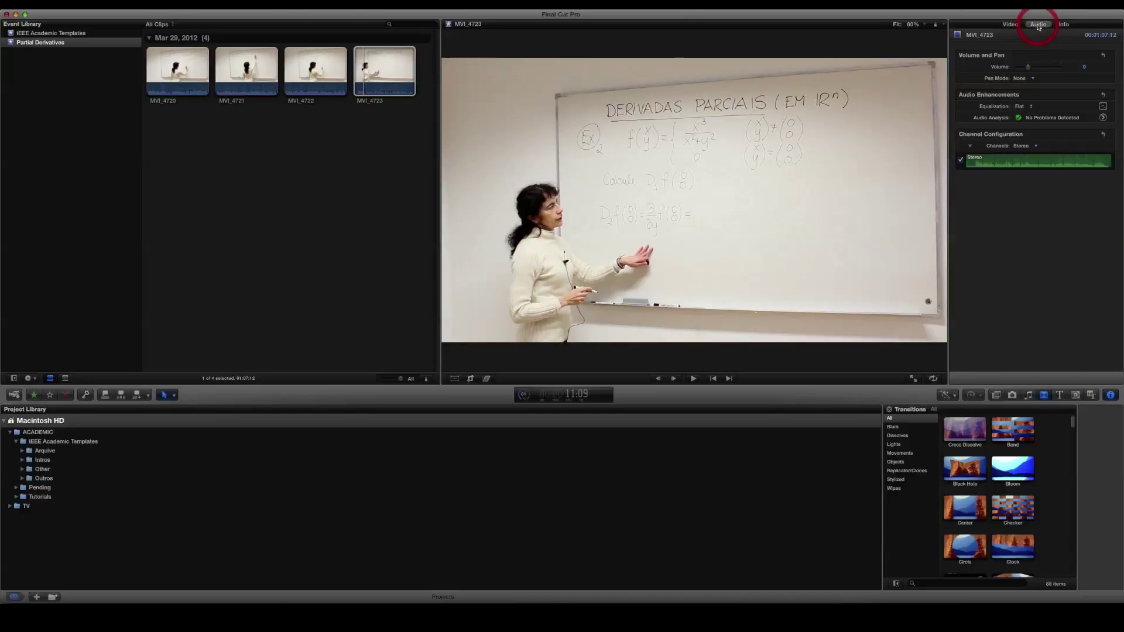
left_click(1058, 26)
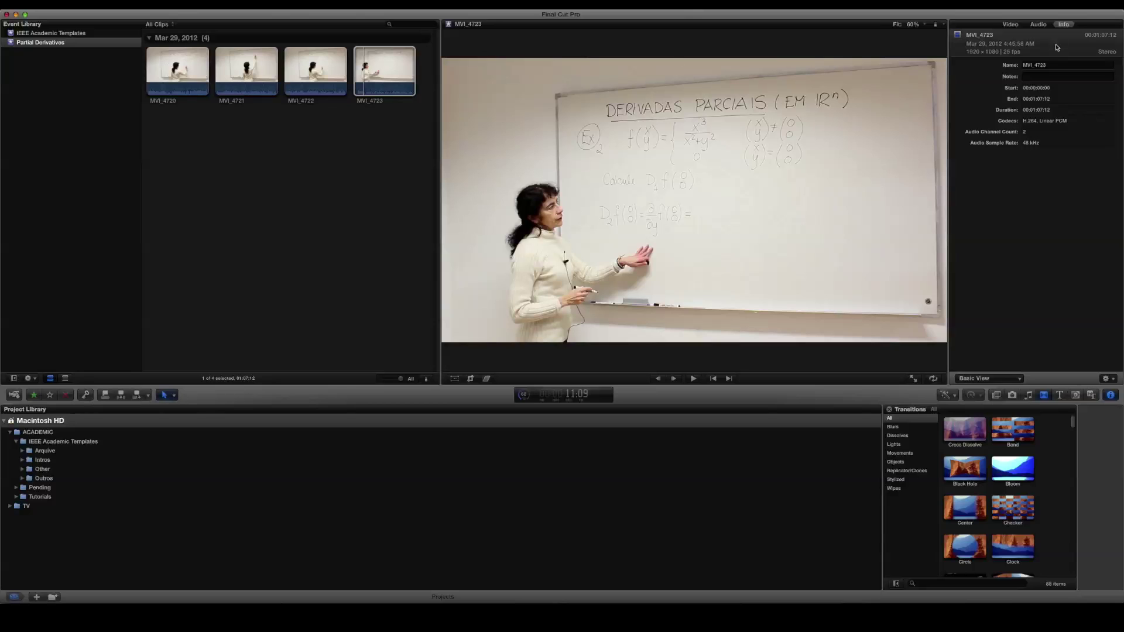
left_click(367, 76)
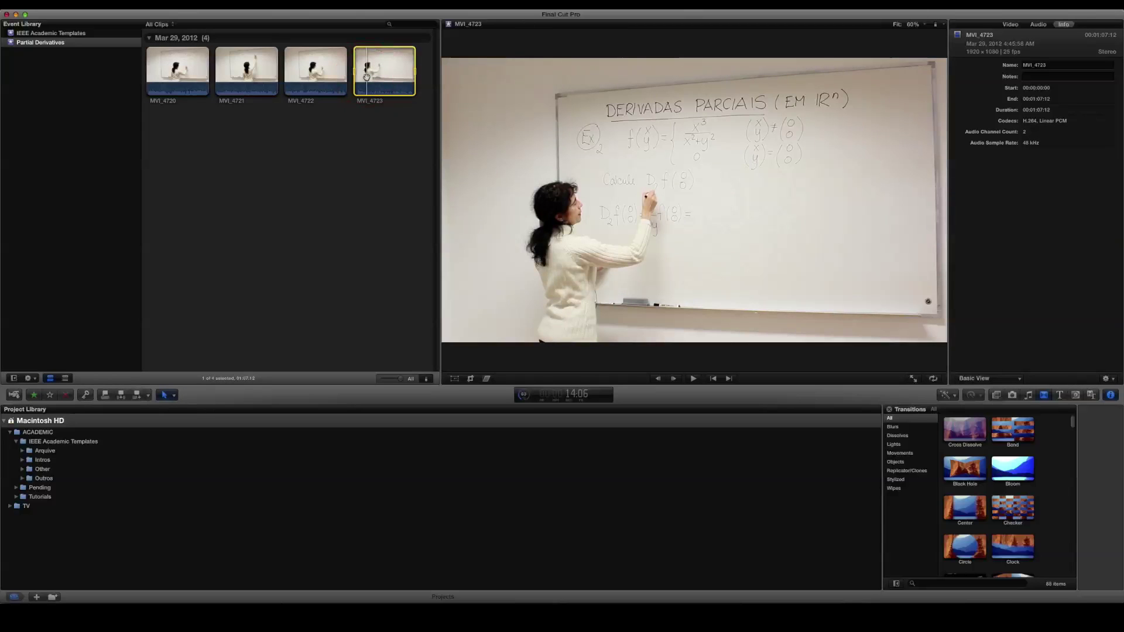
key("space")
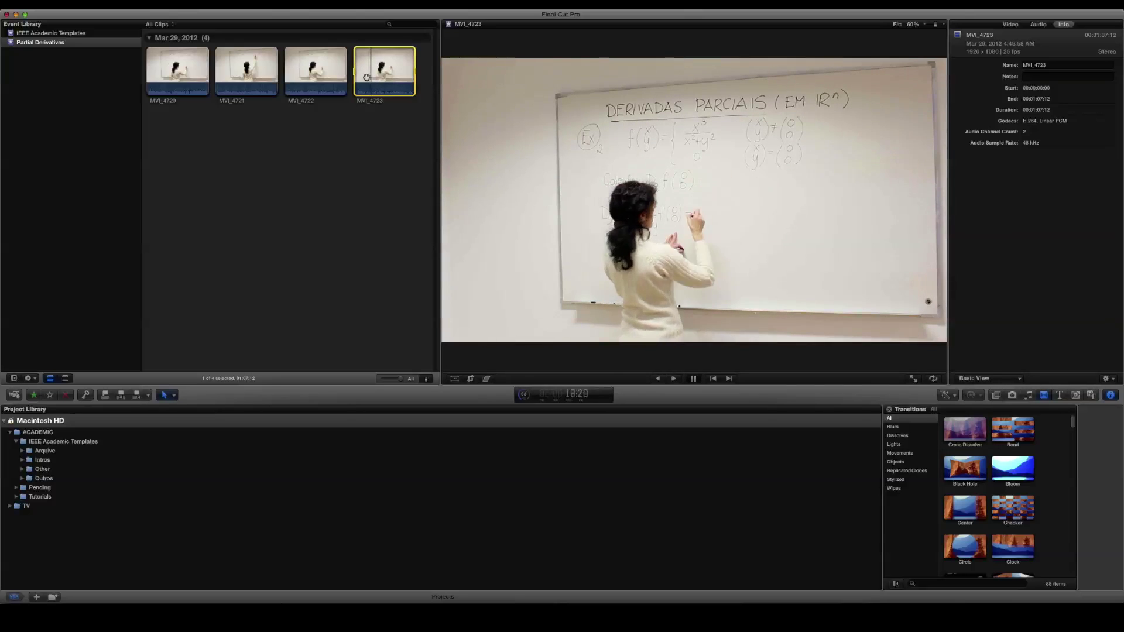
key("space")
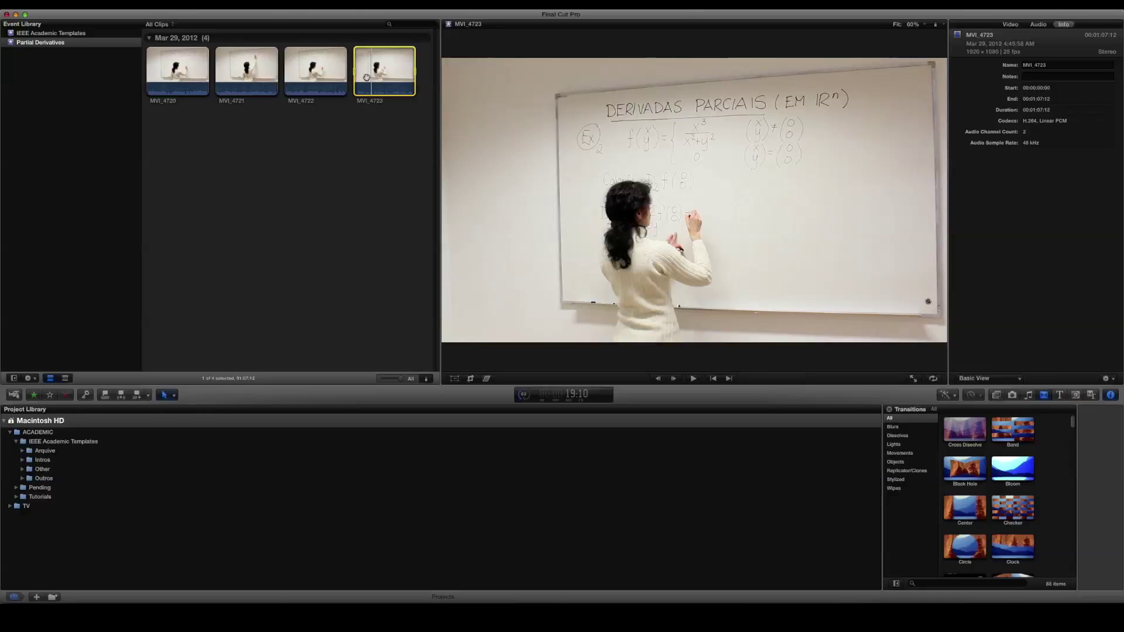
Enable Background Noise Removal in the audio enhancements of clip MVI_4723 and play the clip to check the sound
left_click(1040, 24)
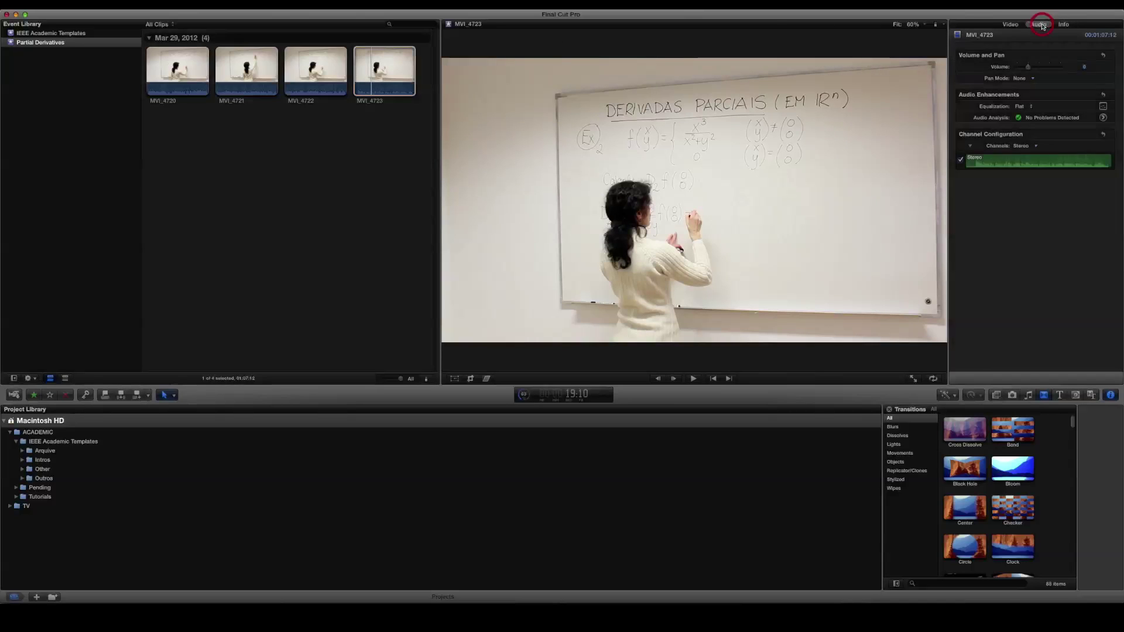
left_click(1103, 117)
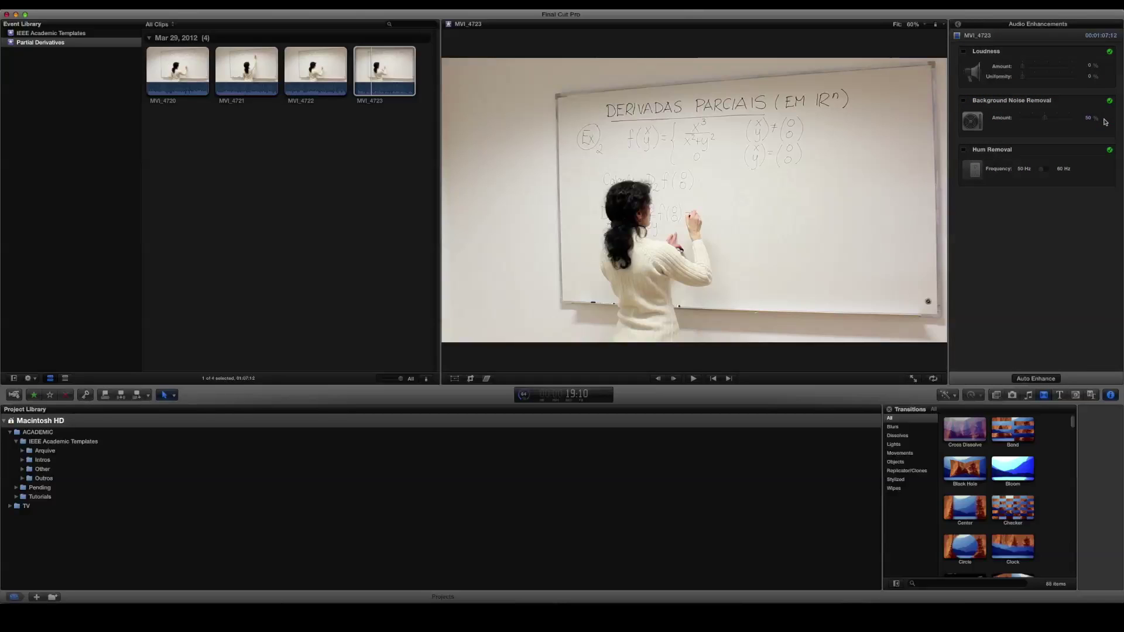
left_click(964, 102)
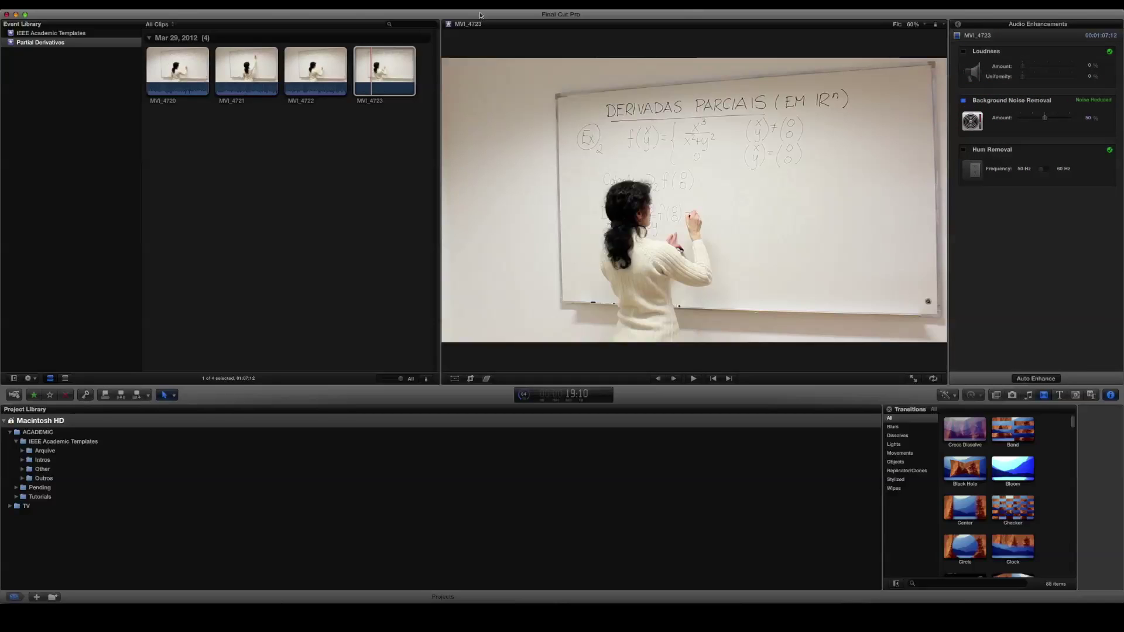
key("space")
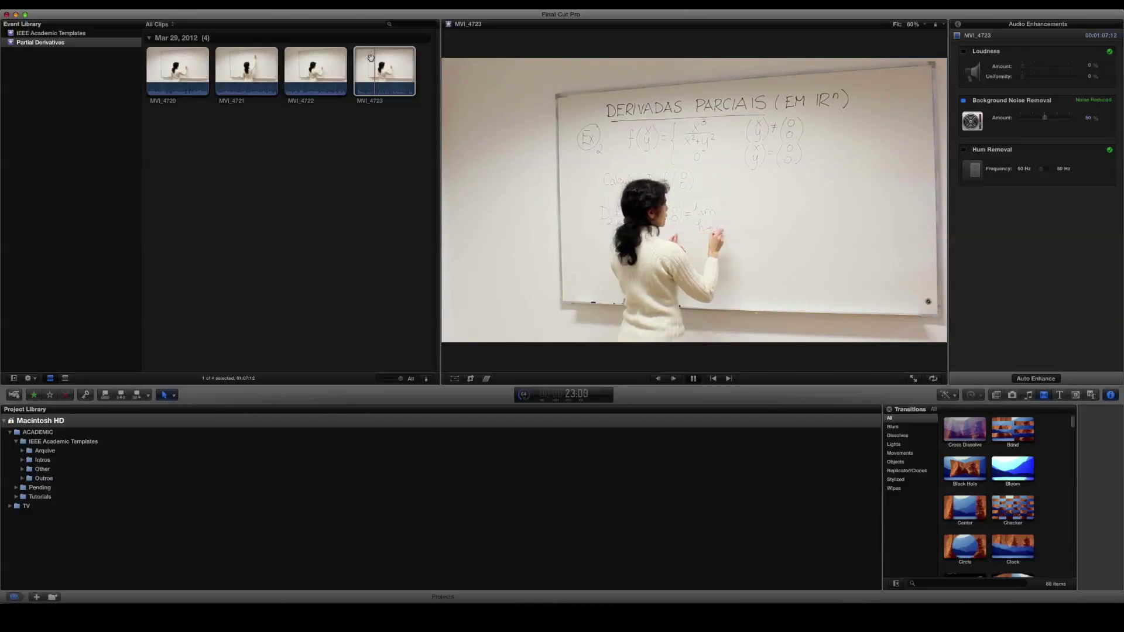
key("space")
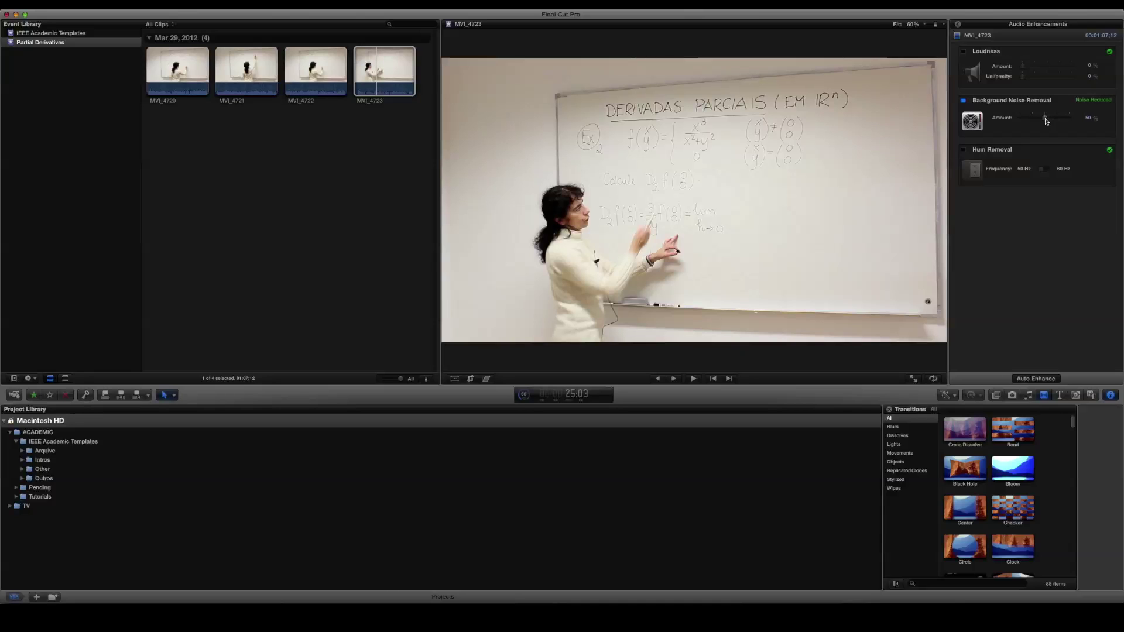
Lower the Background Noise Removal amount to about 40% and play the clip again to check the sound
left_click_drag(1042, 122, 1040, 126)
left_click(377, 75)
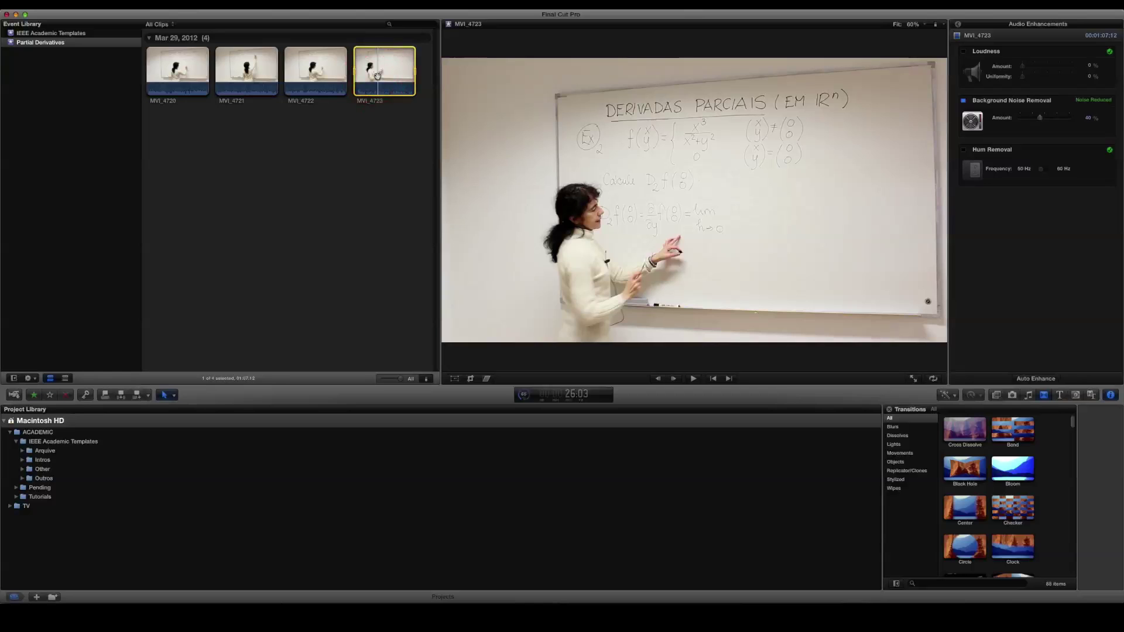
key("space")
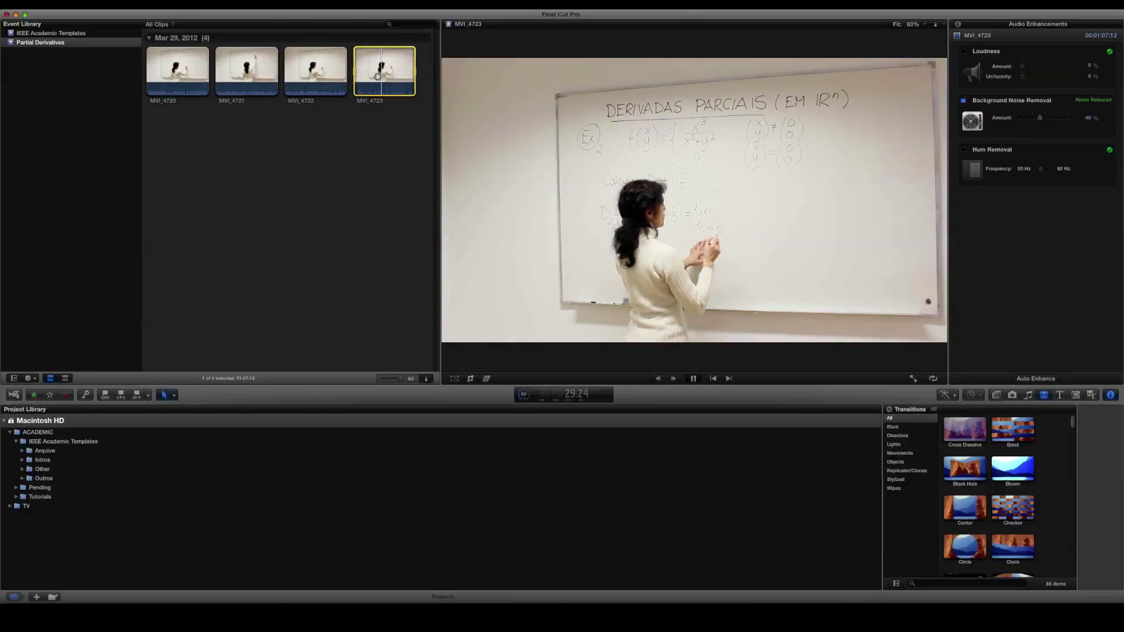
key("space")
Compare the clip's sound during playback with Background Noise Removal turned off and turned back on
left_click(964, 102)
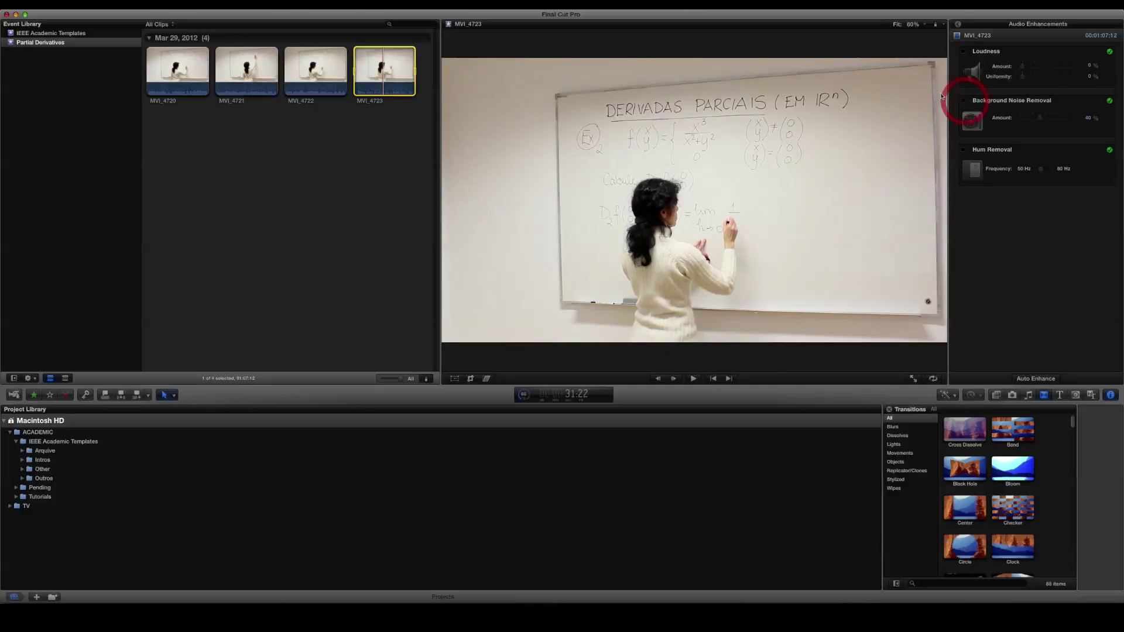
key("space")
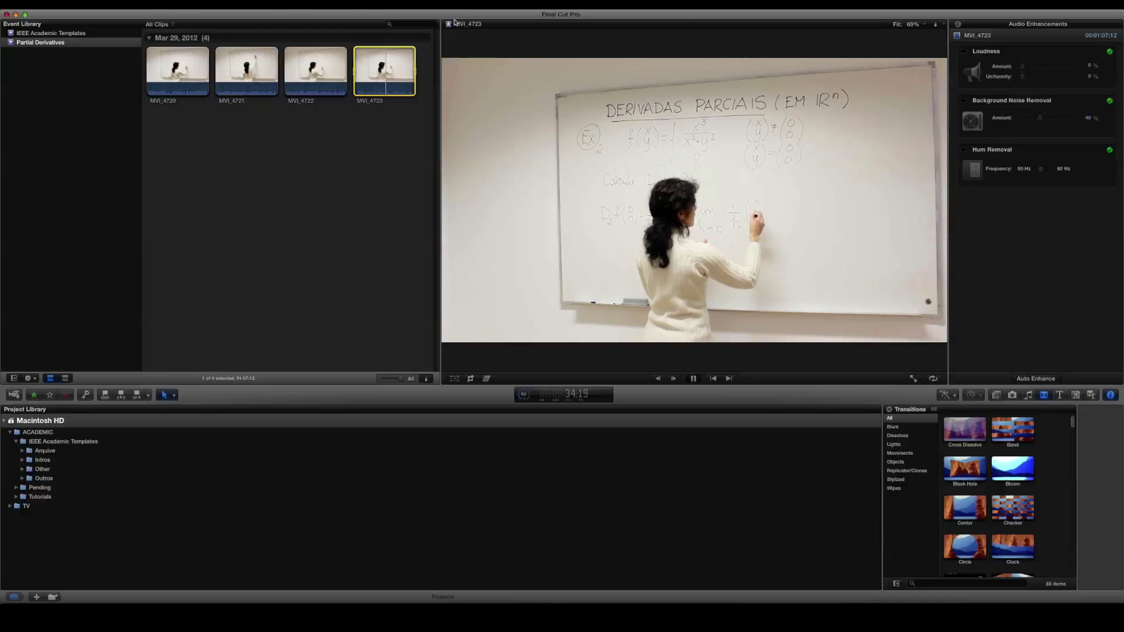
key("space")
left_click(966, 102)
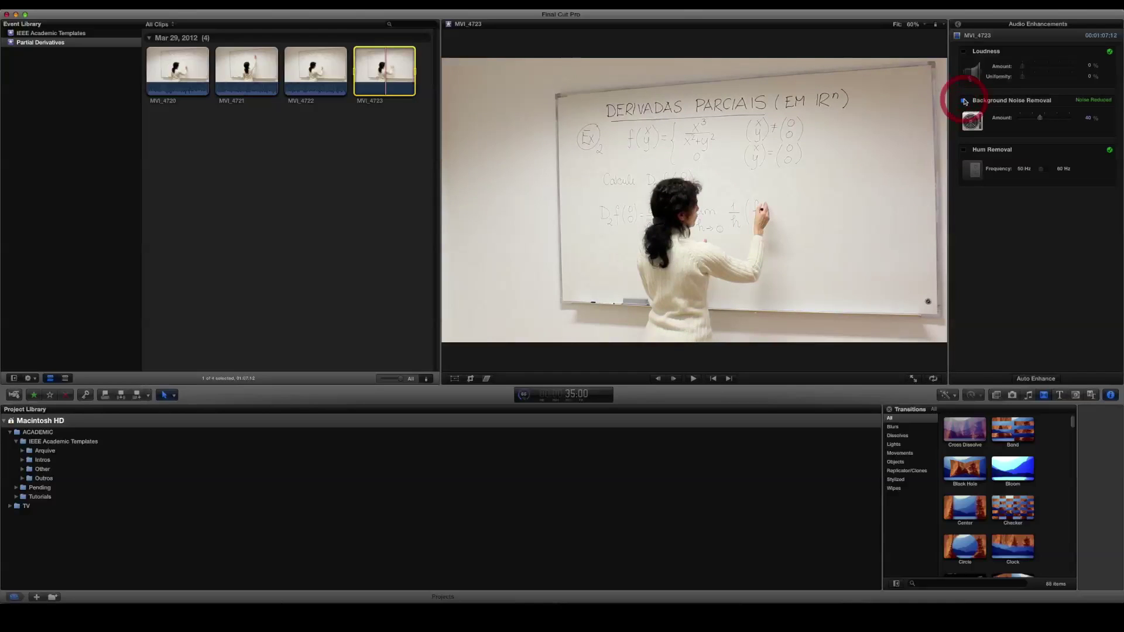
key("space")
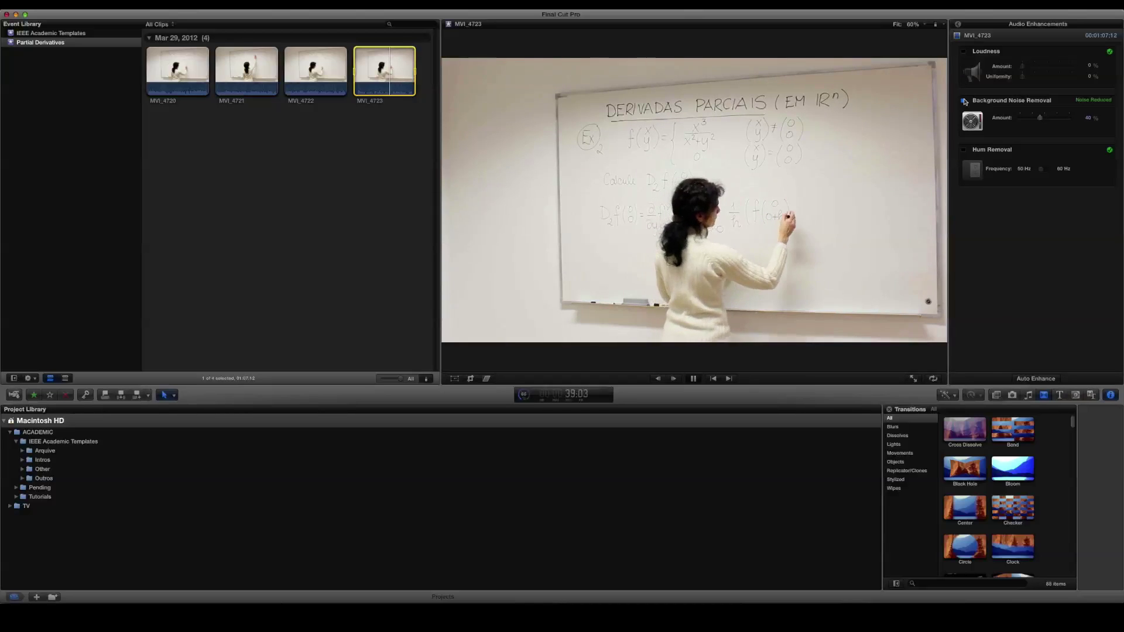
key("space")
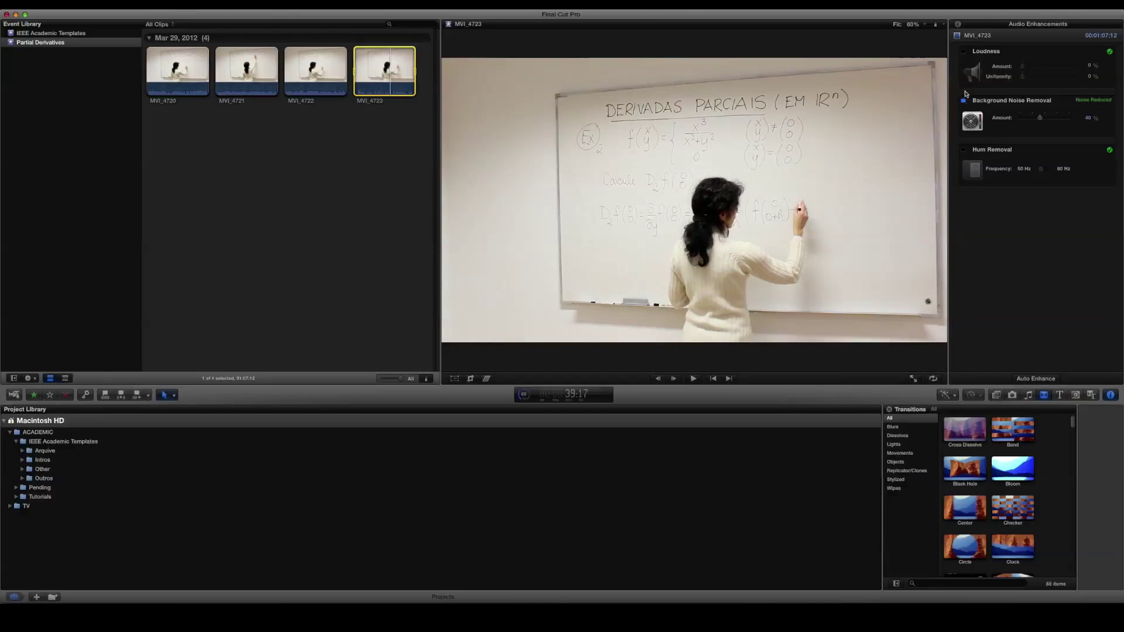
Leave the audio enhancements and try to enable color Balance in the clip's video properties
left_click(958, 24)
left_click(1015, 26)
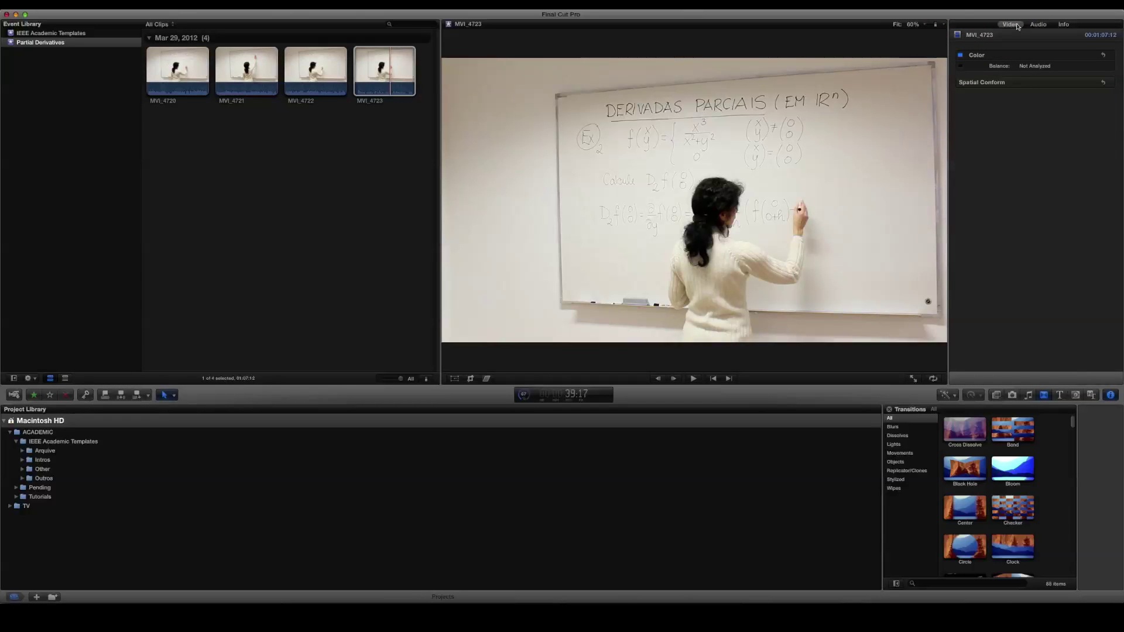
left_click(961, 66)
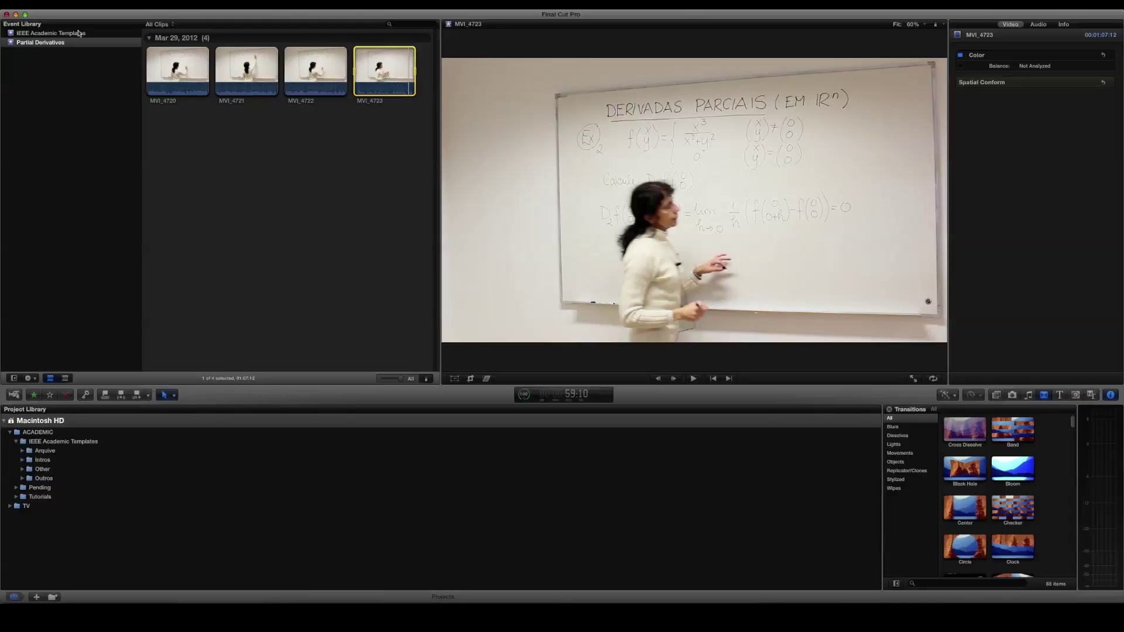
Create a 1080p HD, 1920x1080, 25p project named "Partial Derivatives – Example 2" with Partial Derivatives as its default event
left_click(79, 6)
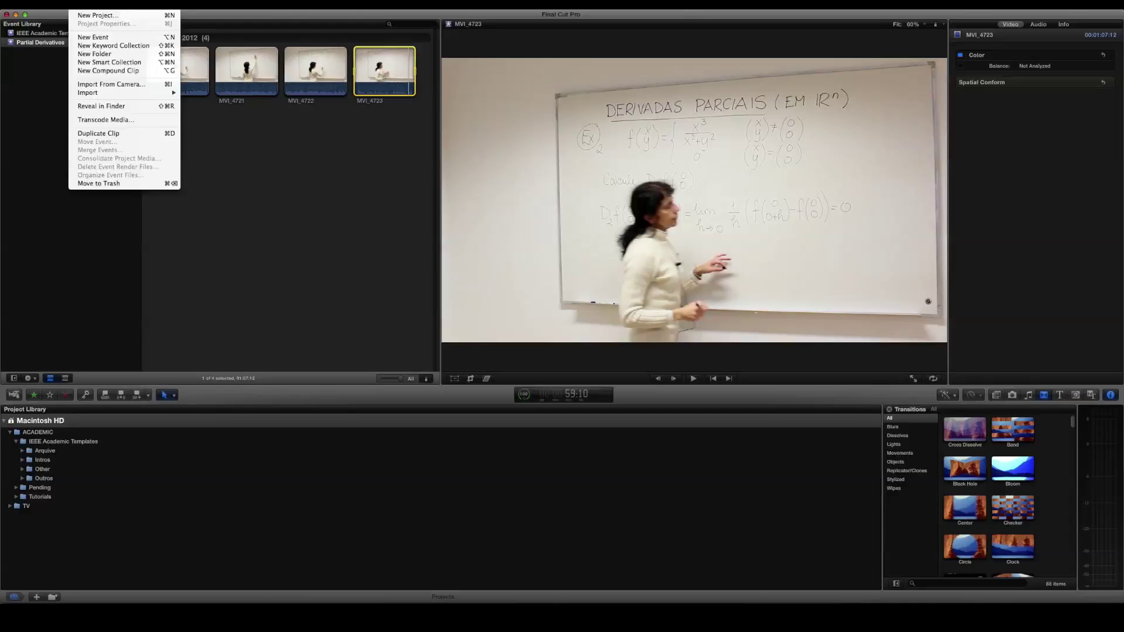
left_click(82, 16)
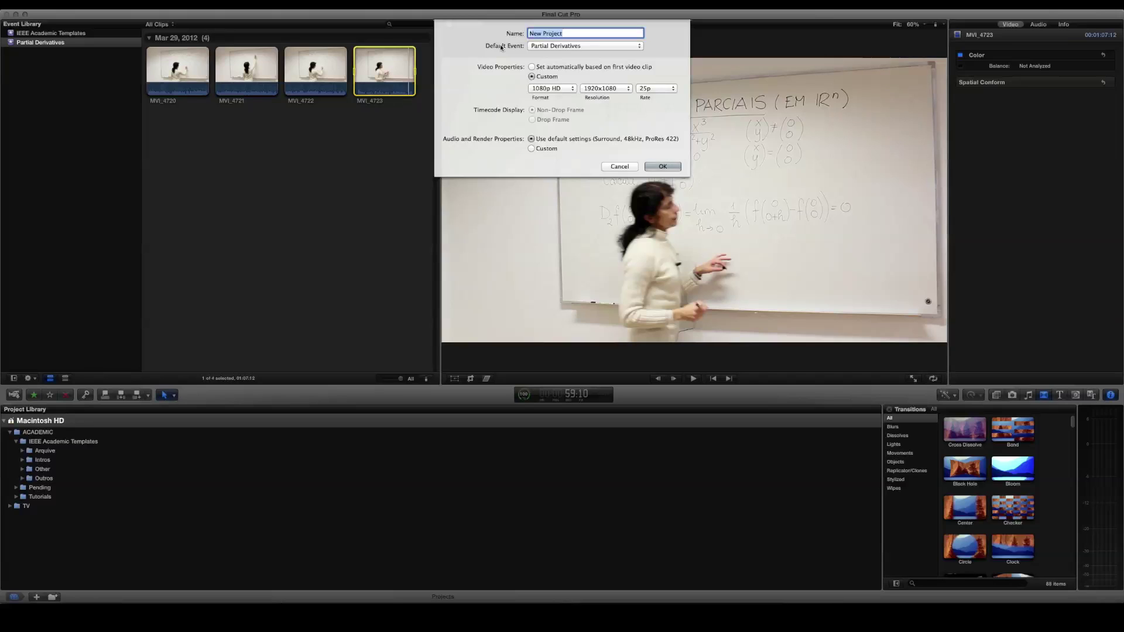
type("Partial Derivatives – Example 2")
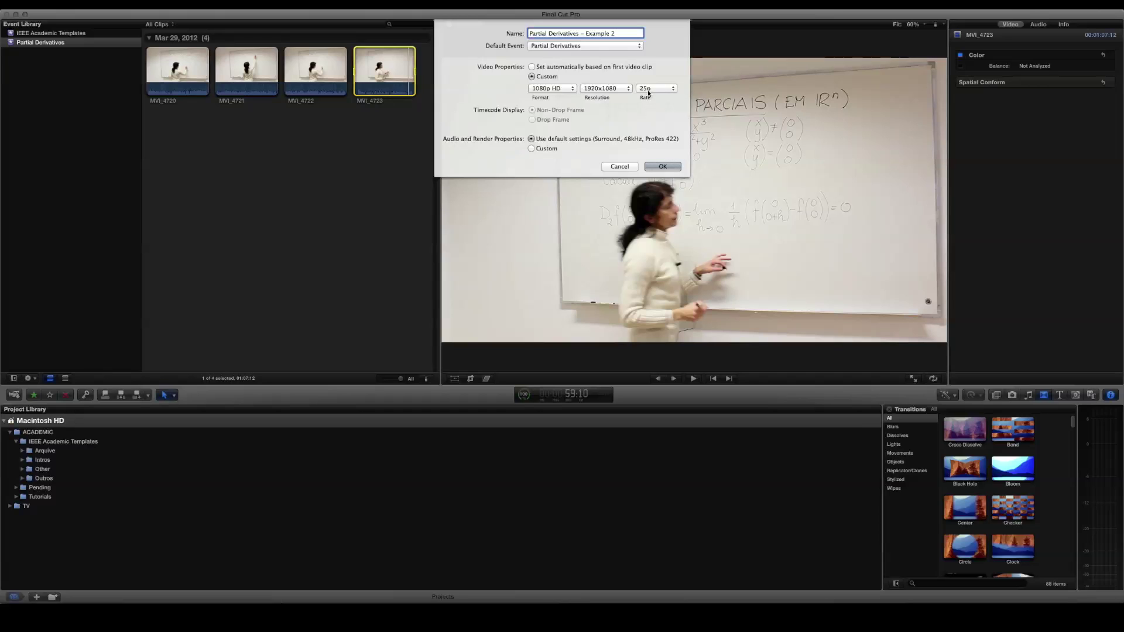
left_click(664, 168)
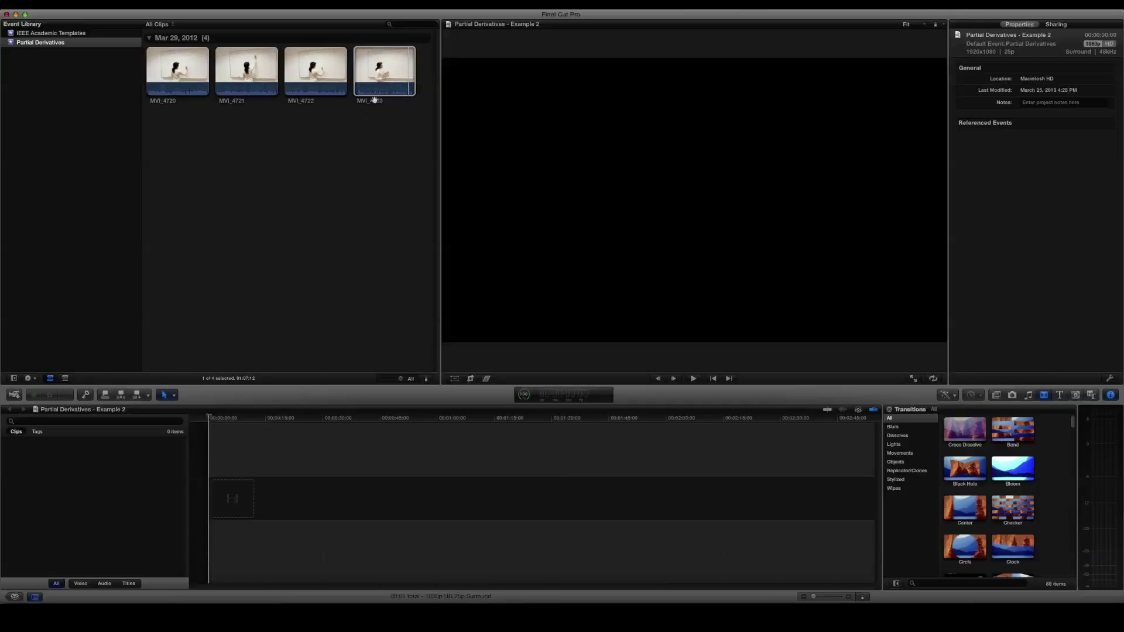
Look through the four event clips and add MVI_4722 and MVI_4723 together to the start of the empty project timeline
left_click(181, 86)
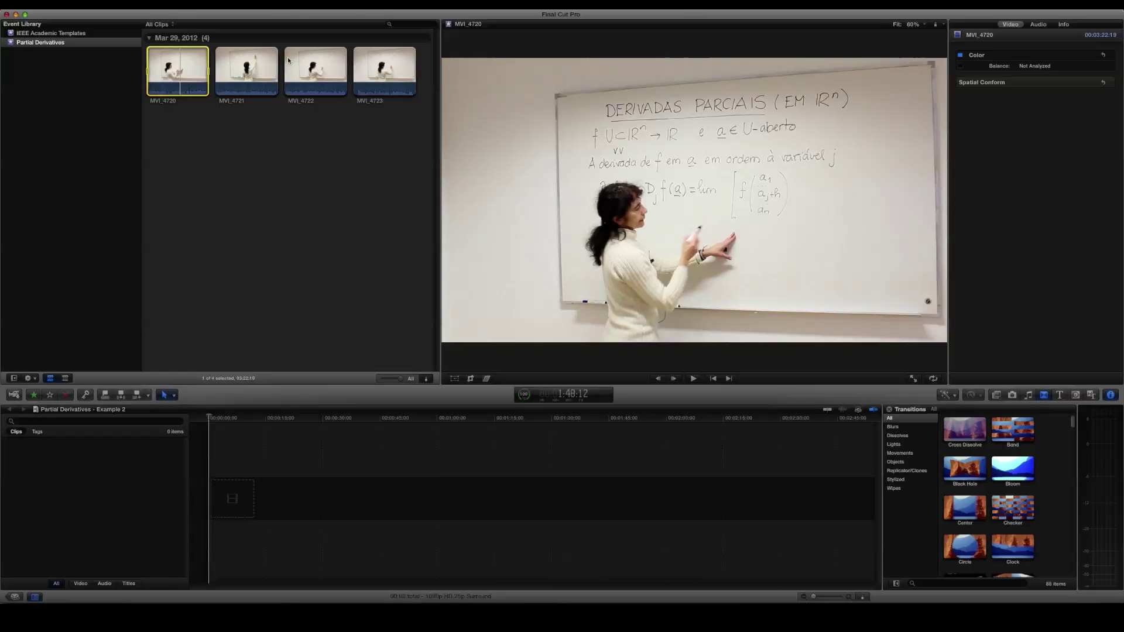
left_click(258, 73)
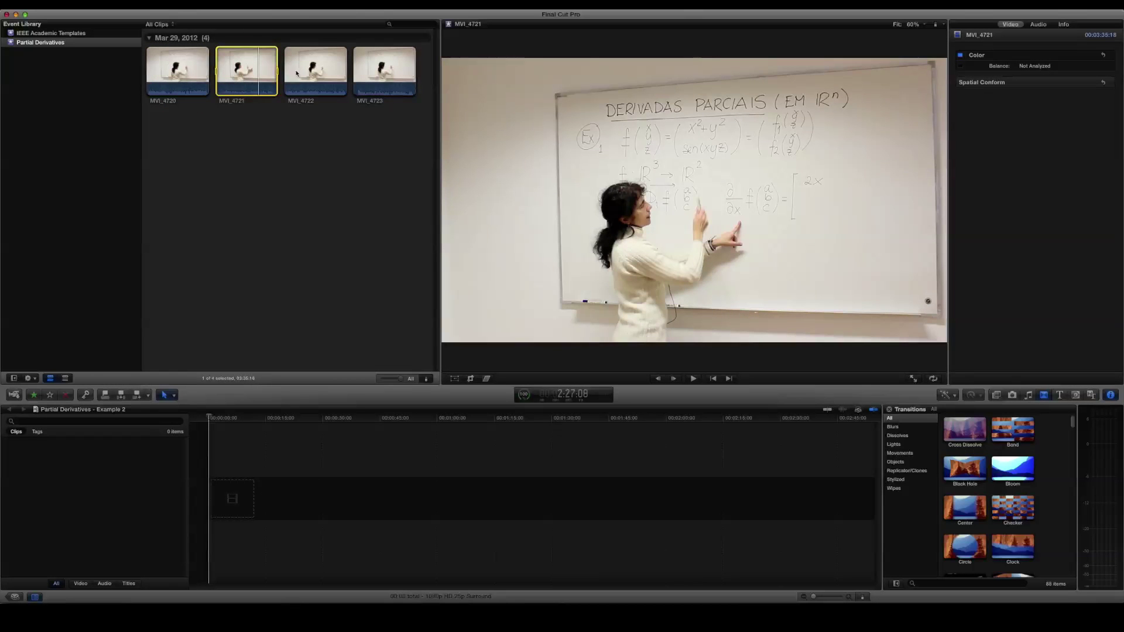
left_click(322, 75)
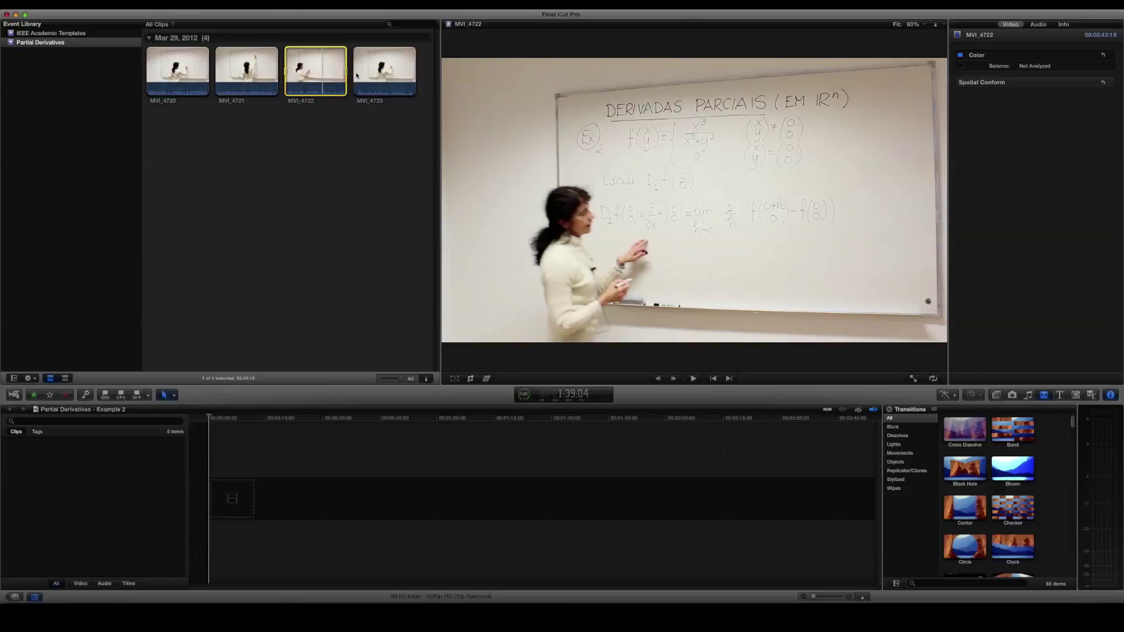
left_click(382, 75)
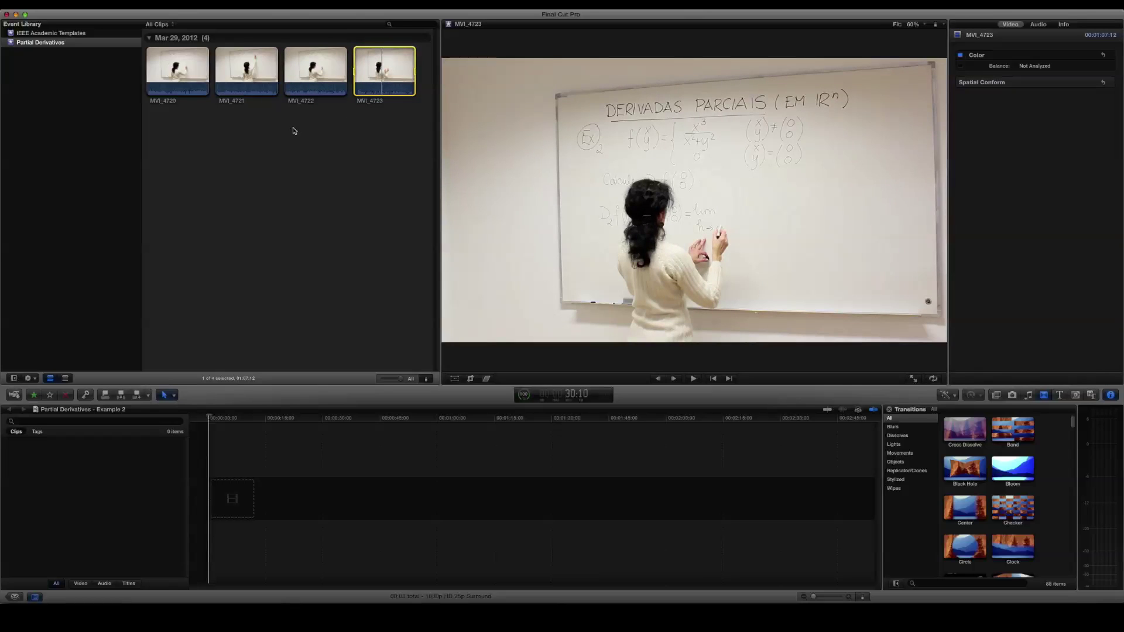
left_click_drag(293, 136, 410, 51)
left_click_drag(306, 66, 227, 504)
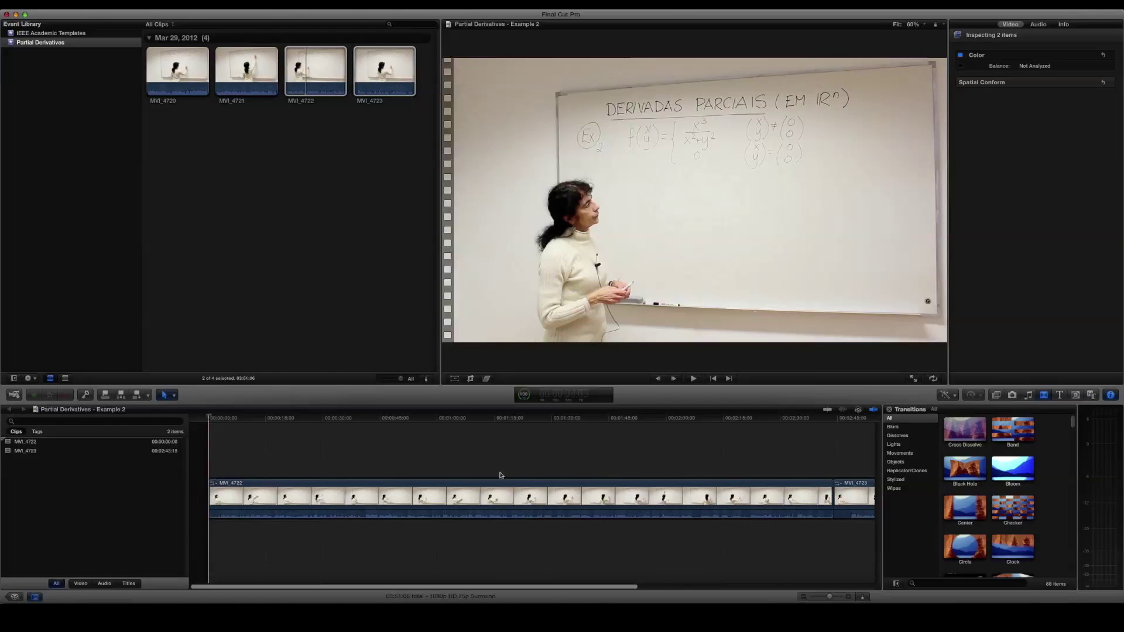
Look over both clips in the timeline, return to the start and play the first seconds of MVI_4722 up close
scroll(848, 453, "right", 3)
scroll(828, 452, "right", 10)
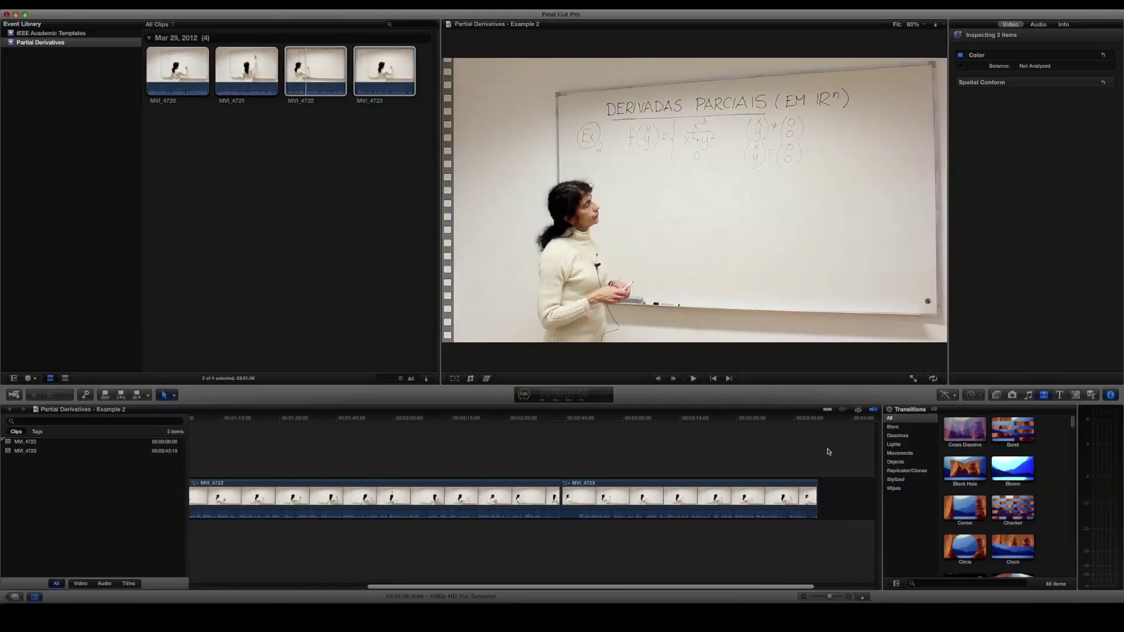
scroll(459, 456, "left", 12)
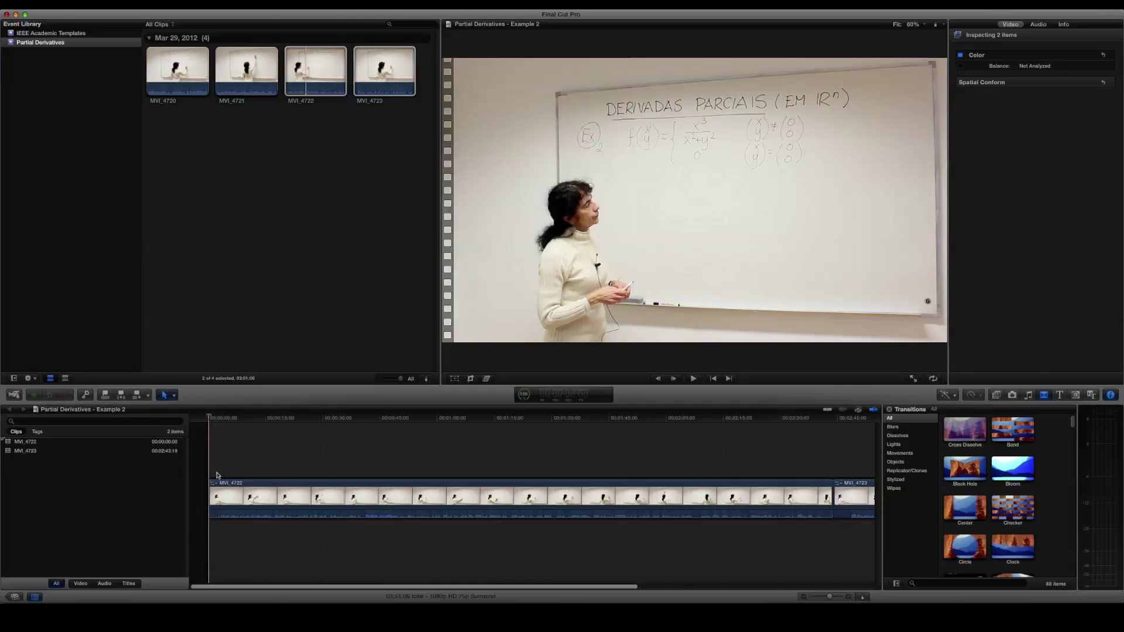
left_click(846, 598)
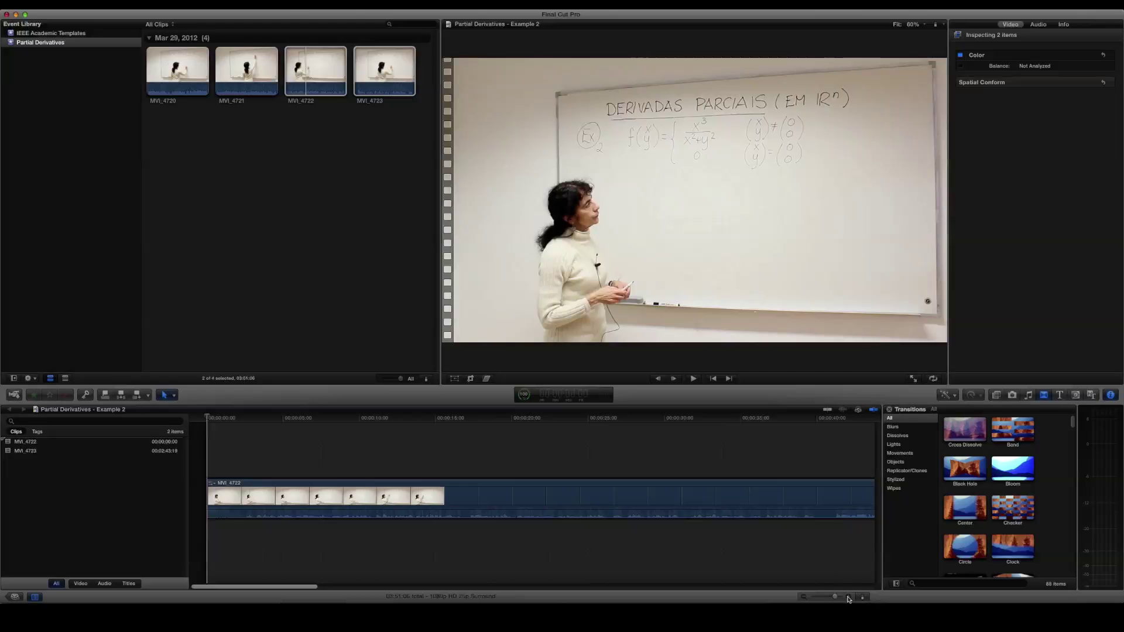
mouse_move(282, 587)
left_mouse_down()
mouse_move(586, 587)
mouse_move(266, 591)
left_mouse_up()
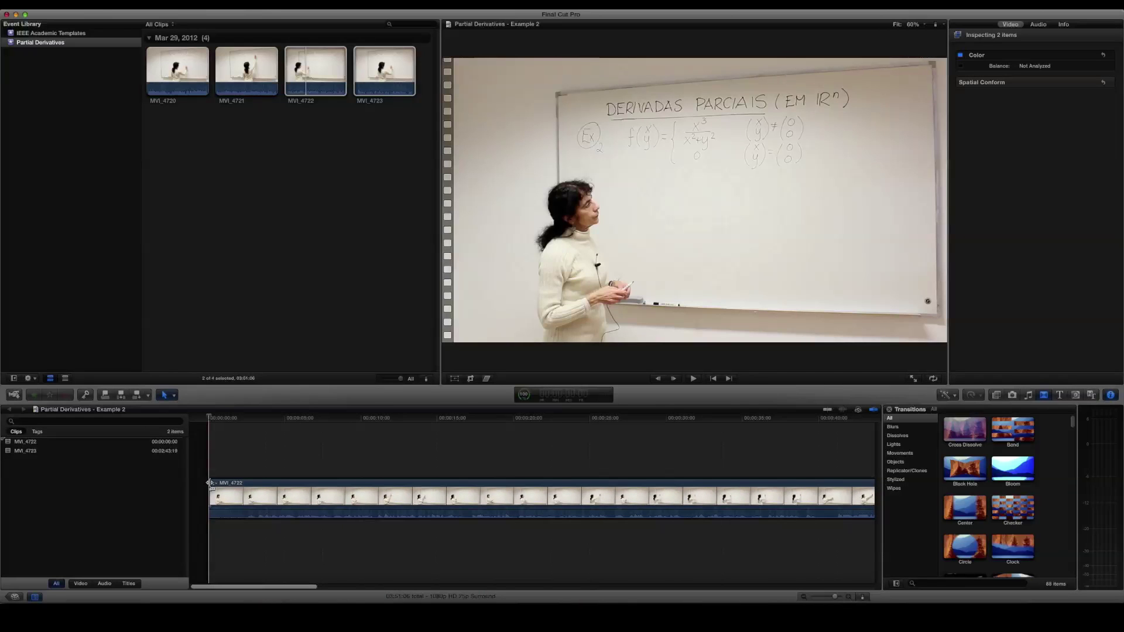
key("space")
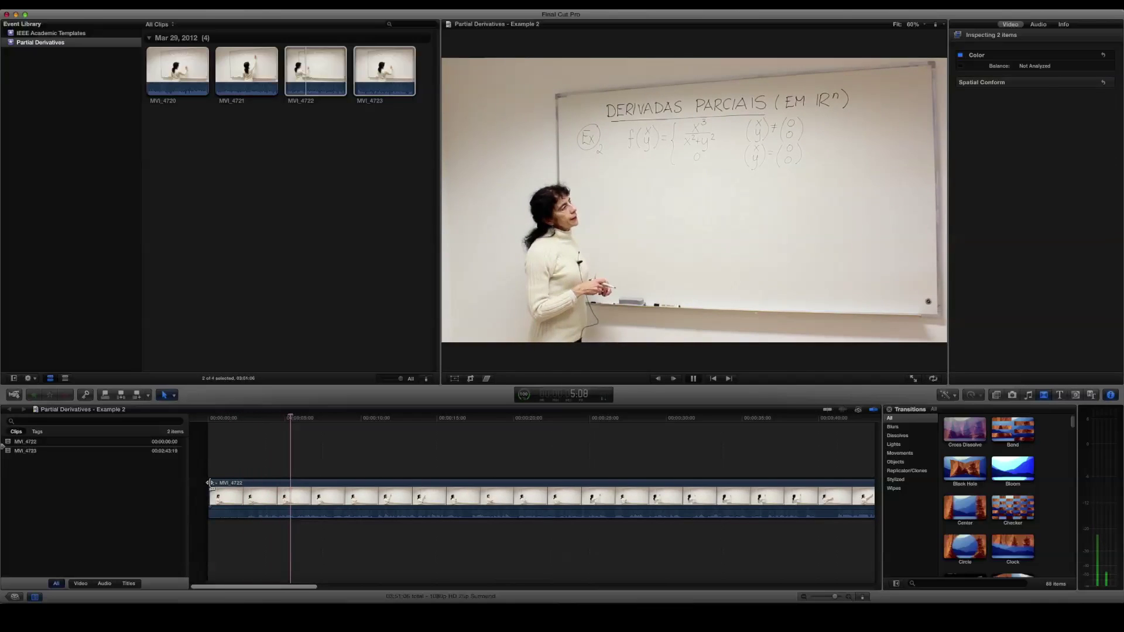
key("space")
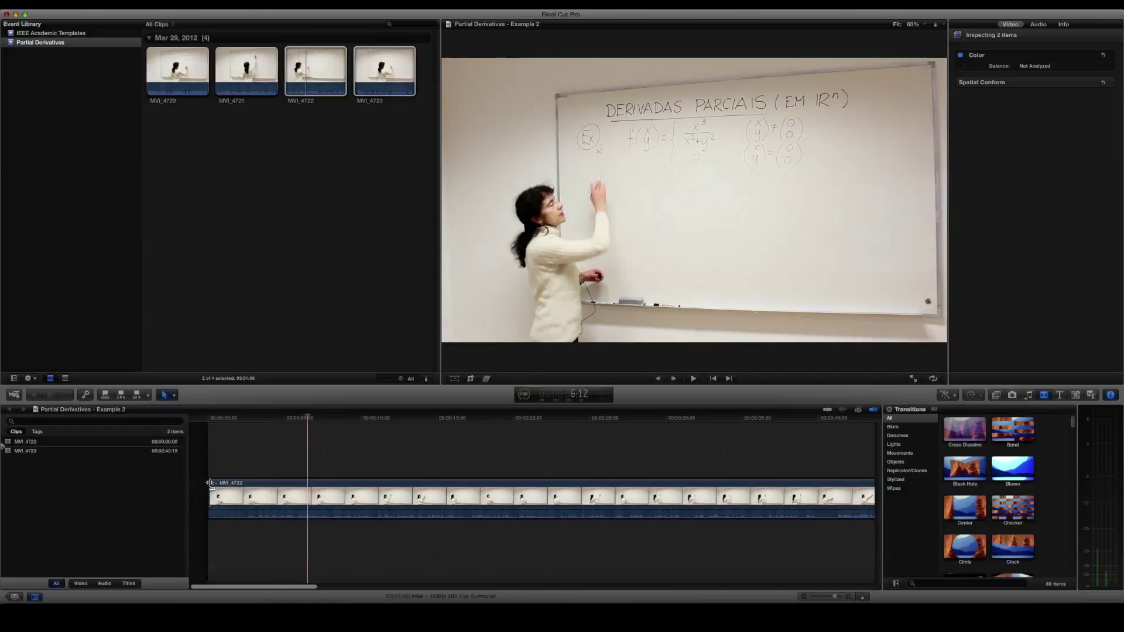
Open the audio enhancements of MVI_4722 in the timeline and play a few seconds to check its Background Noise Removal
left_click(282, 486)
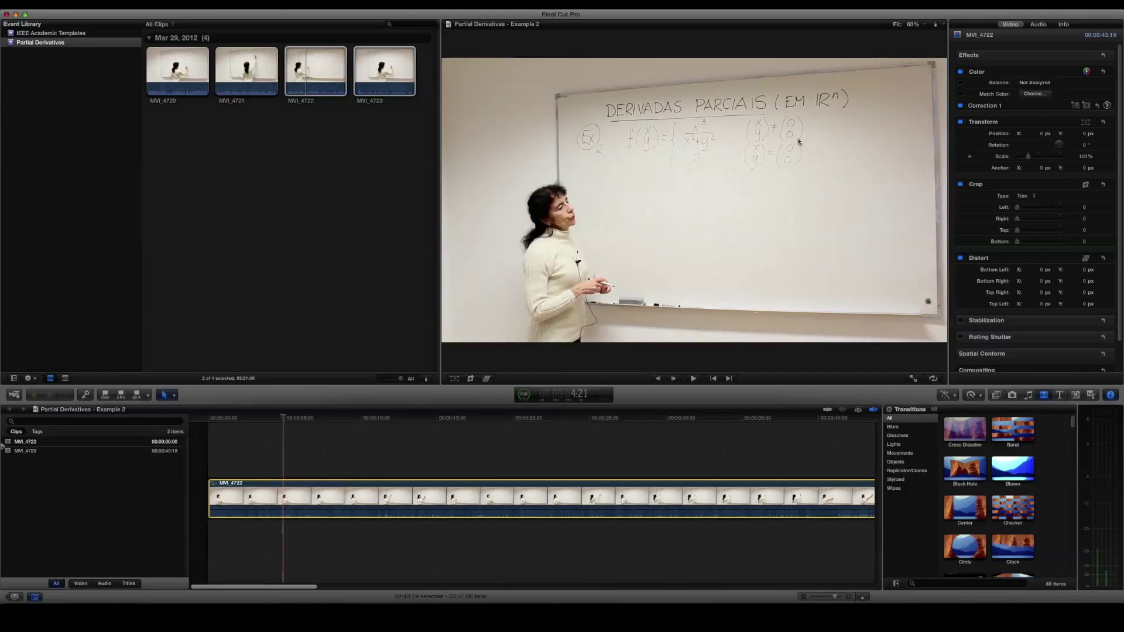
left_click(1037, 26)
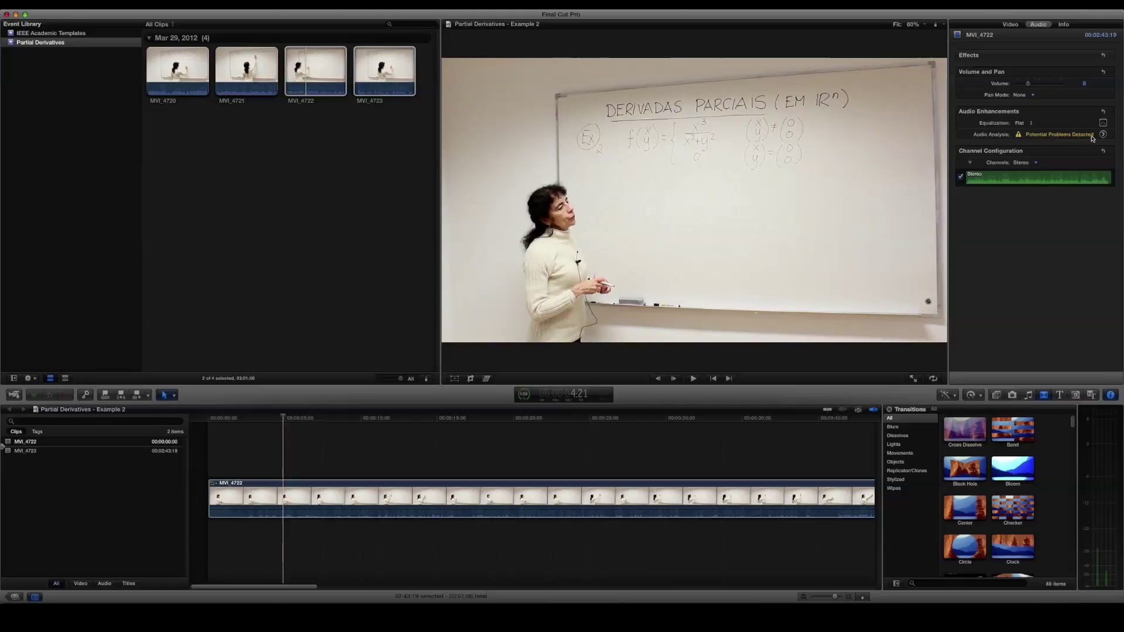
left_click(1103, 135)
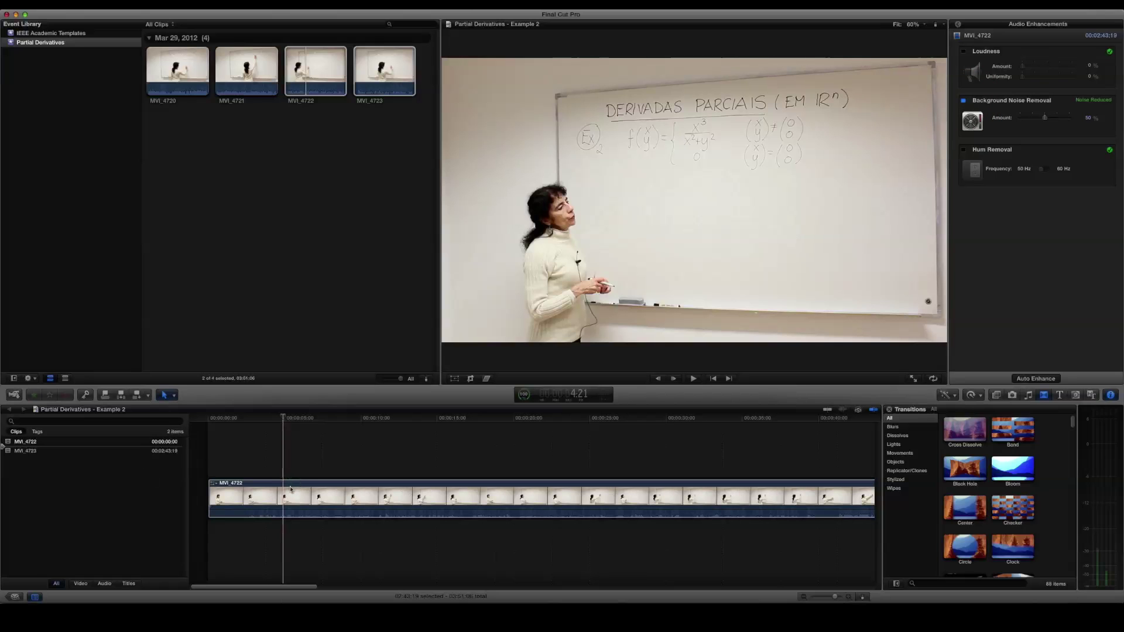
key("space")
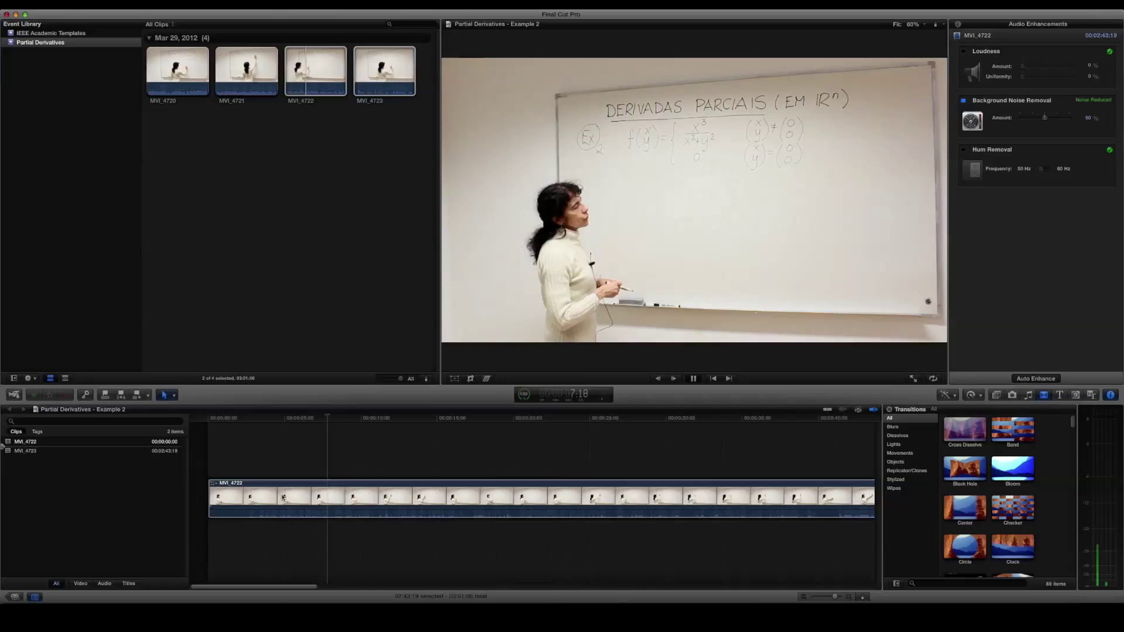
key("space")
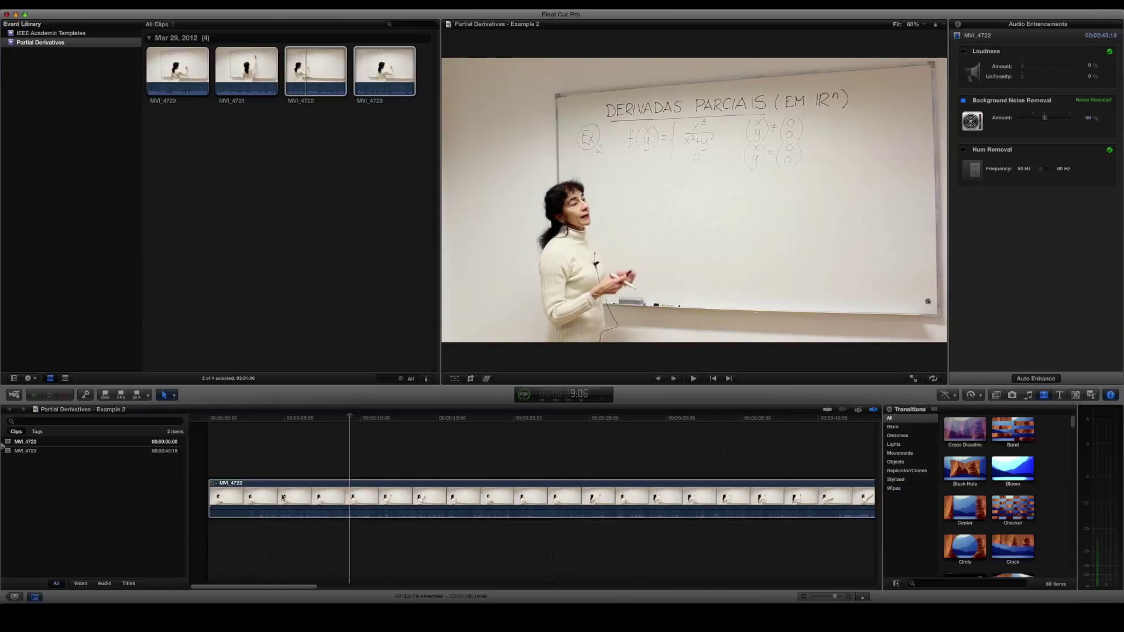
Play the opening of MVI_4722, trim about 2 seconds off its start, and play the new beginning
left_click(213, 420)
key("space")
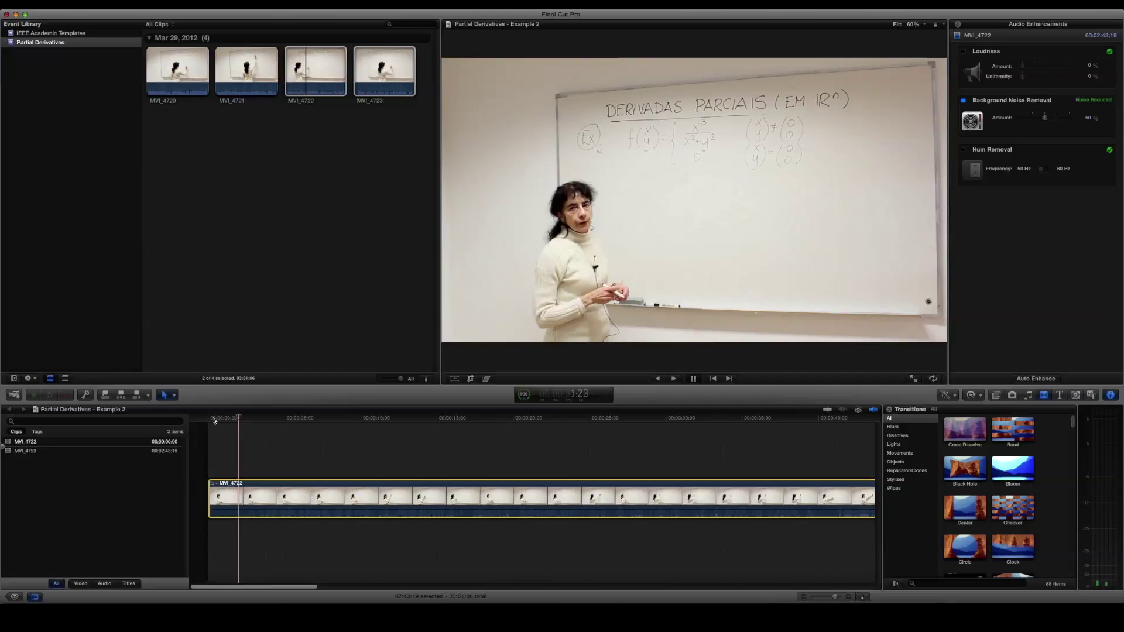
key("space")
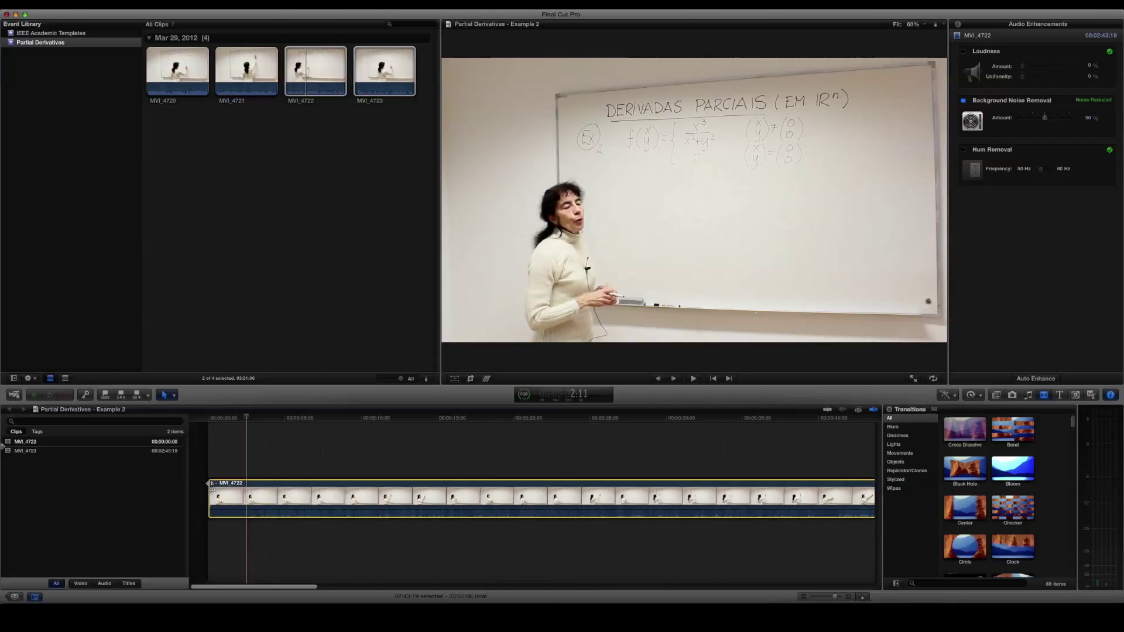
left_click_drag(211, 484, 242, 485)
left_click_drag(245, 421, 238, 419)
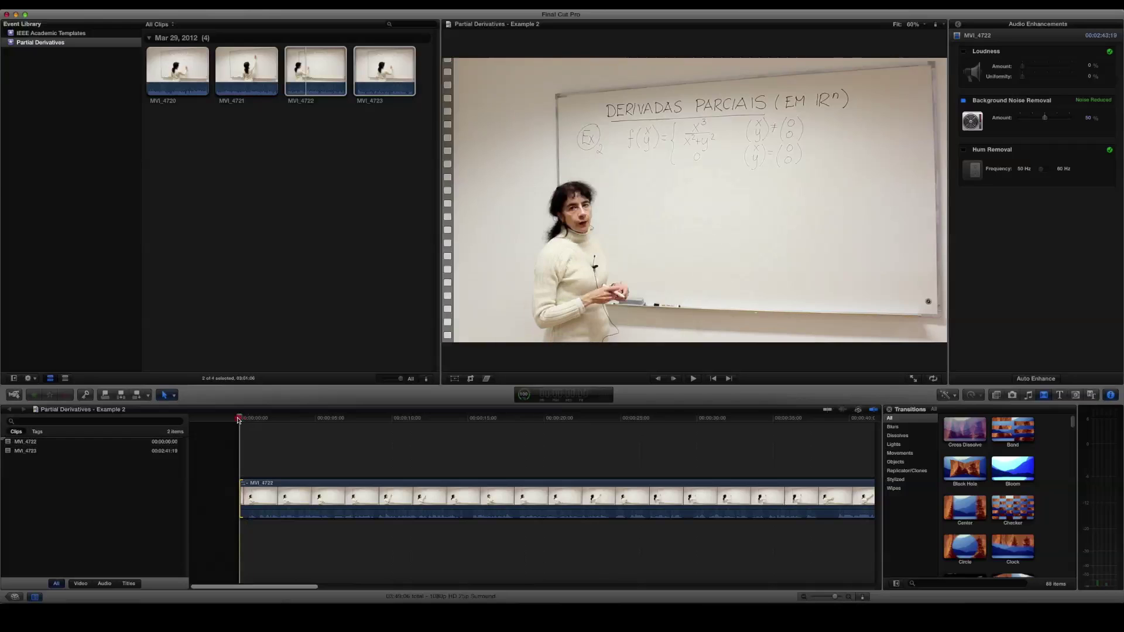
key("space")
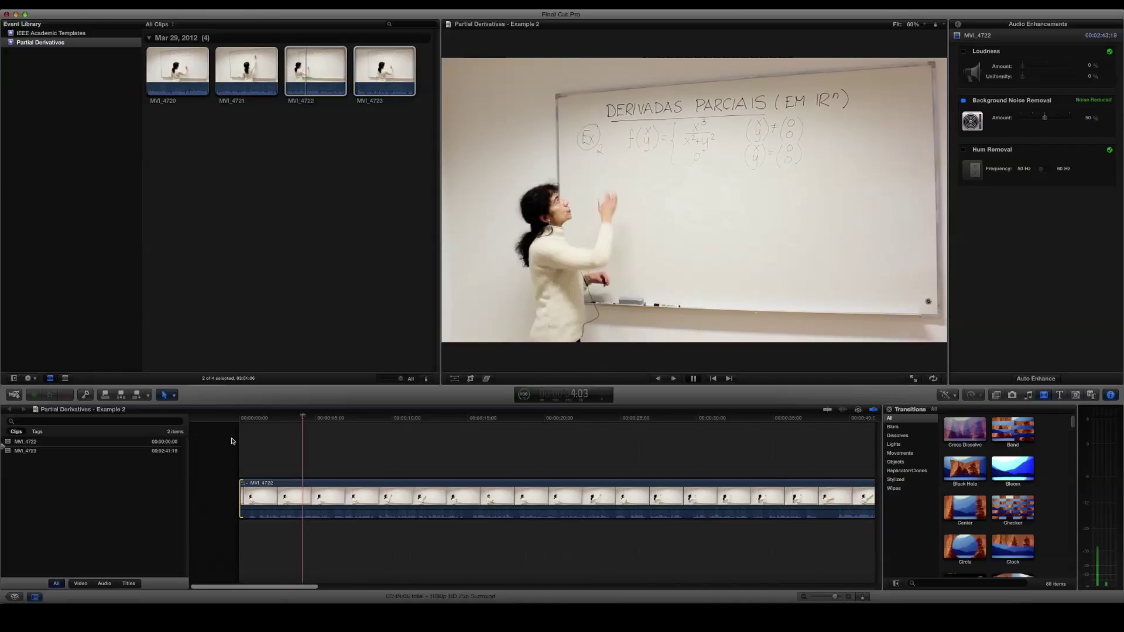
key("space")
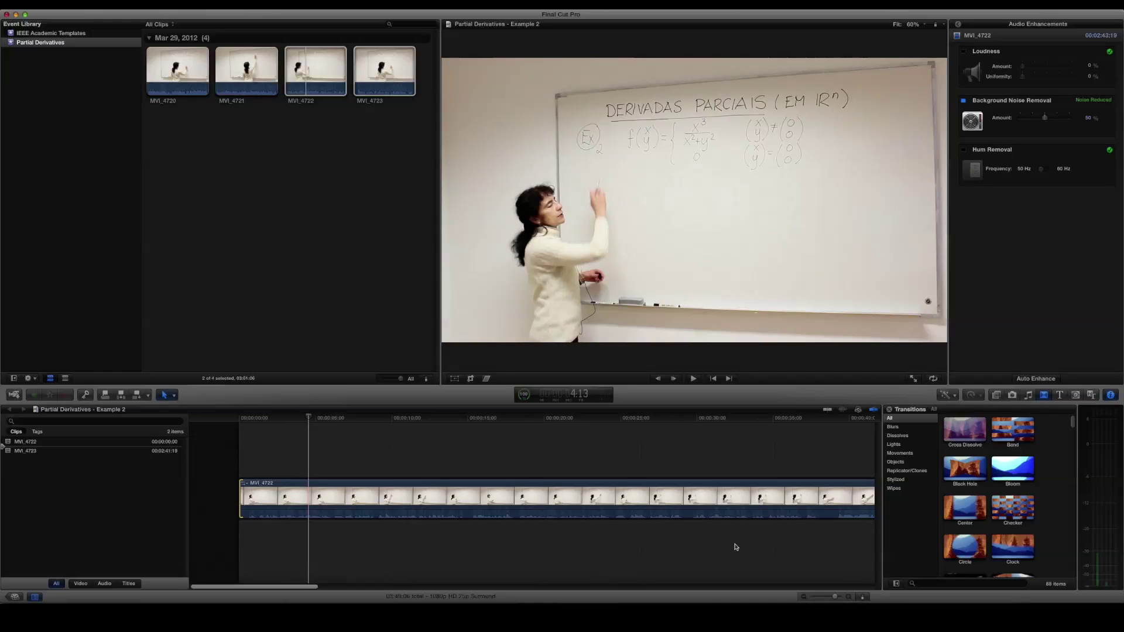
Play the last part of MVI_4722 before the cut to MVI_4723 to find where it should end
left_click(804, 597)
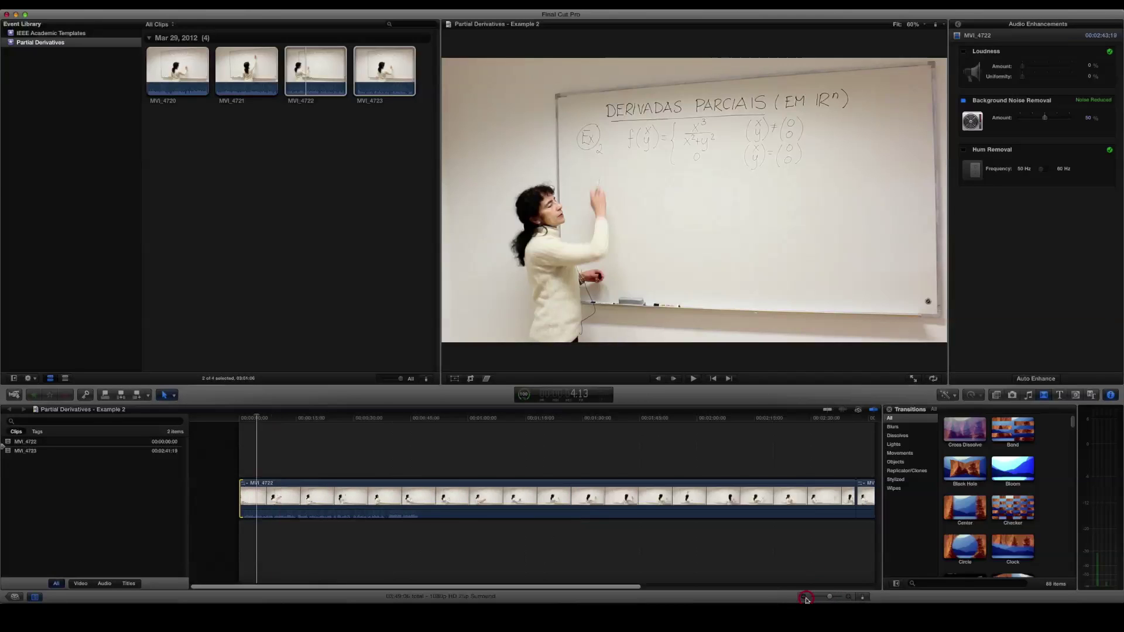
left_click(805, 597)
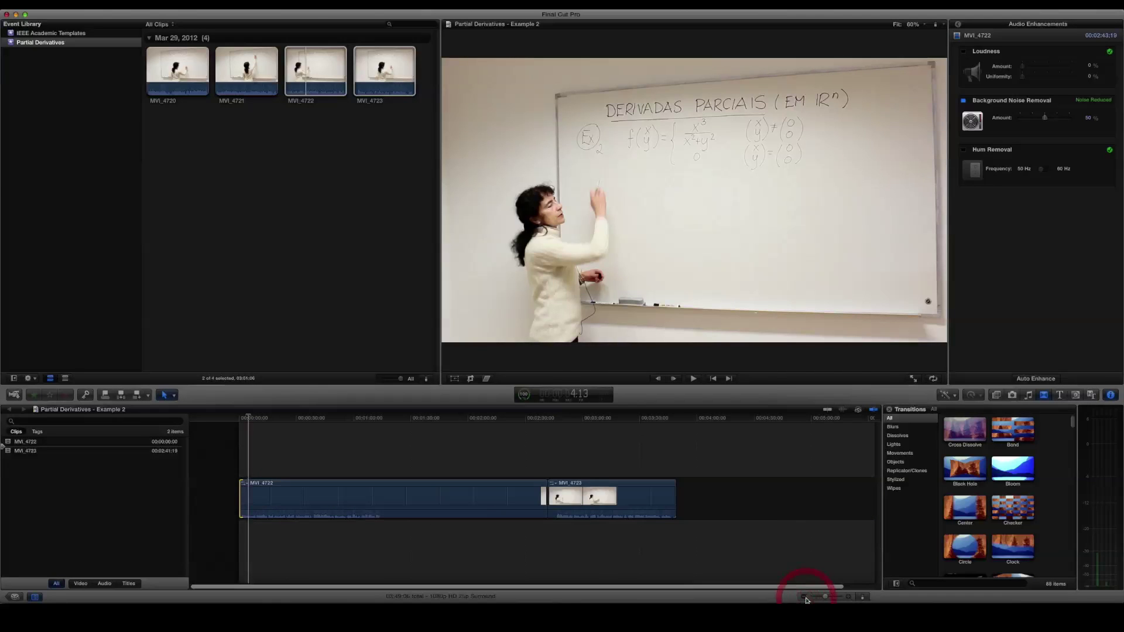
left_click(548, 533)
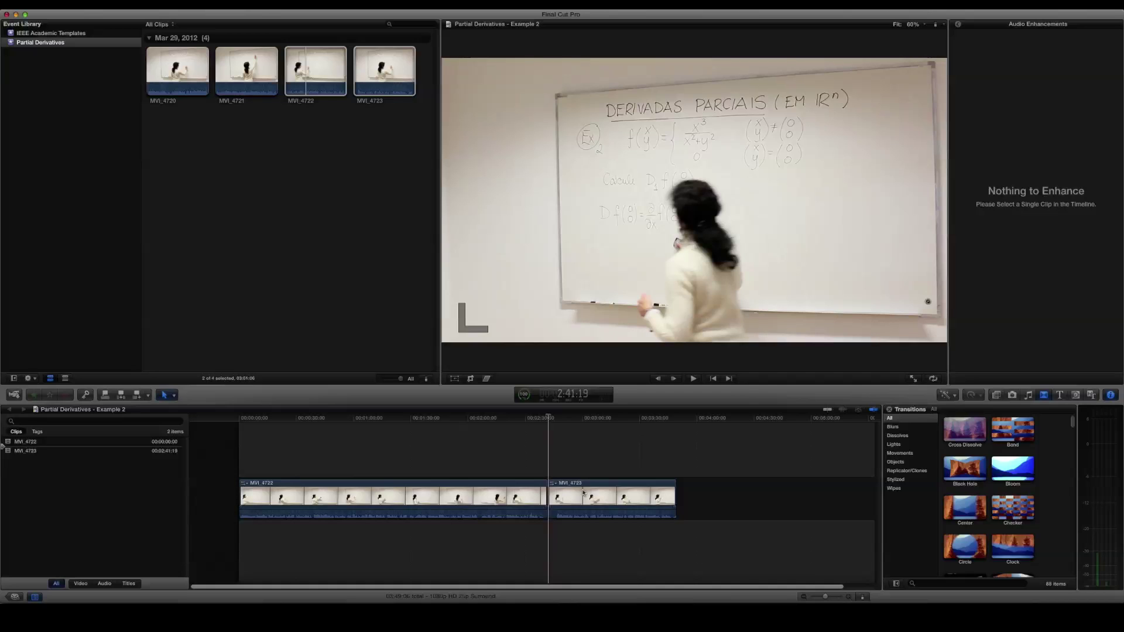
left_click(850, 597)
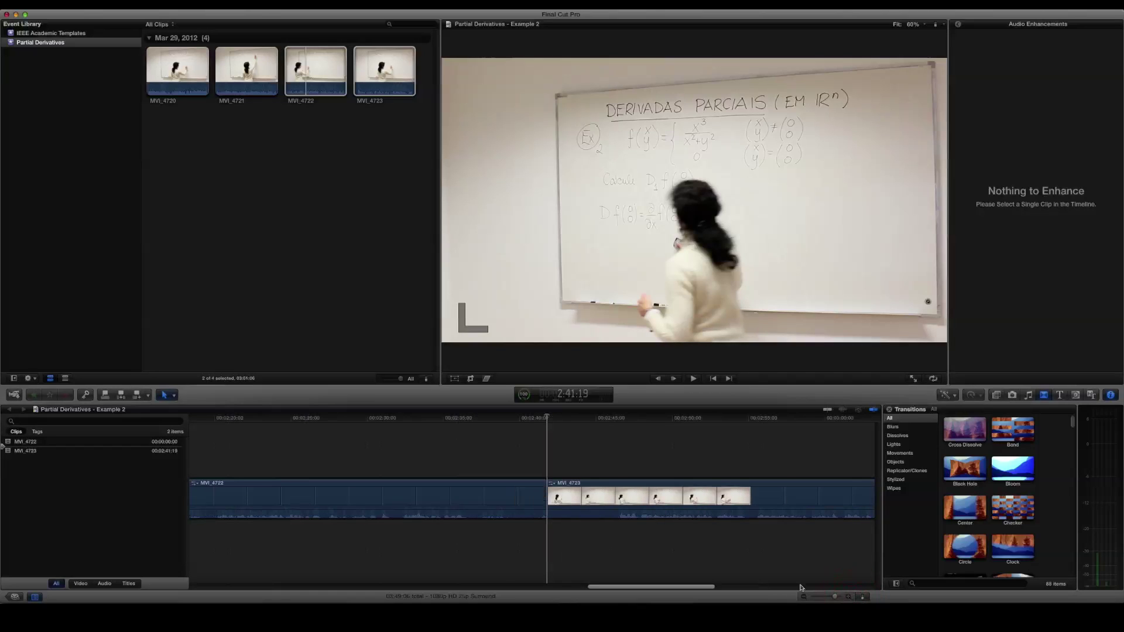
left_click(291, 457)
key("space")
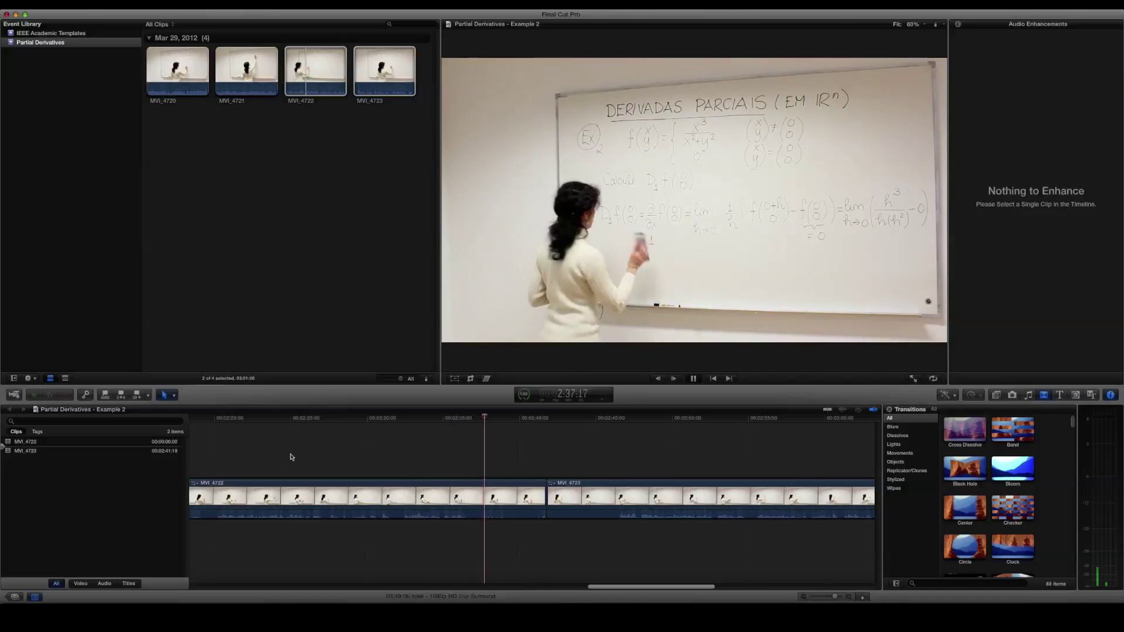
key("space")
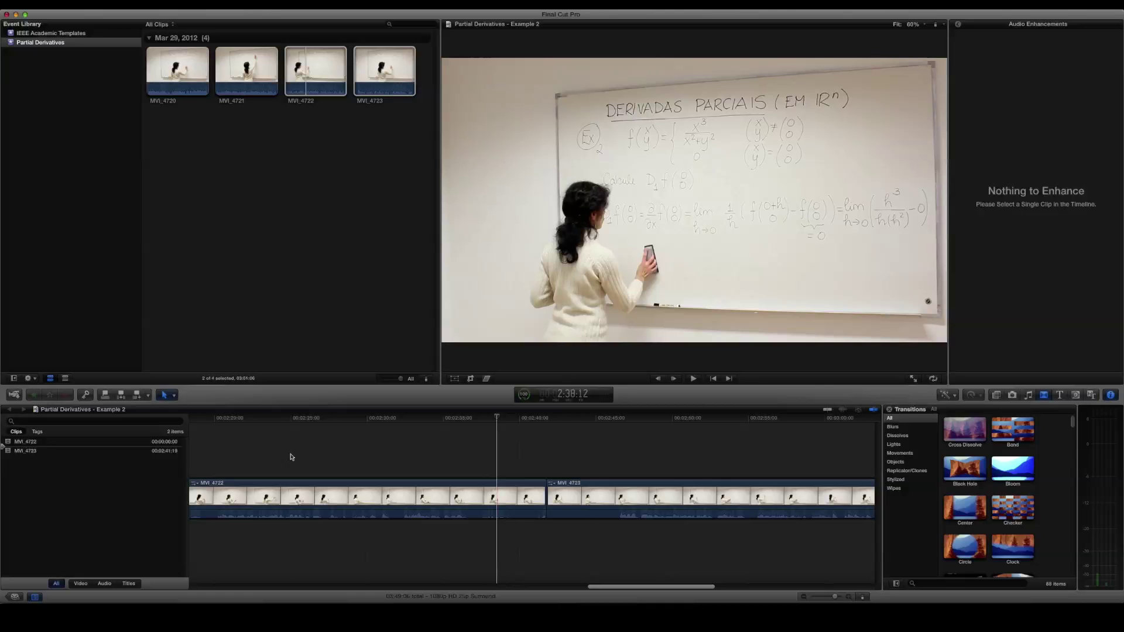
Trim the end of MVI_4722 back to about 2:37:06 and play across the cut into MVI_4723
left_click(478, 464)
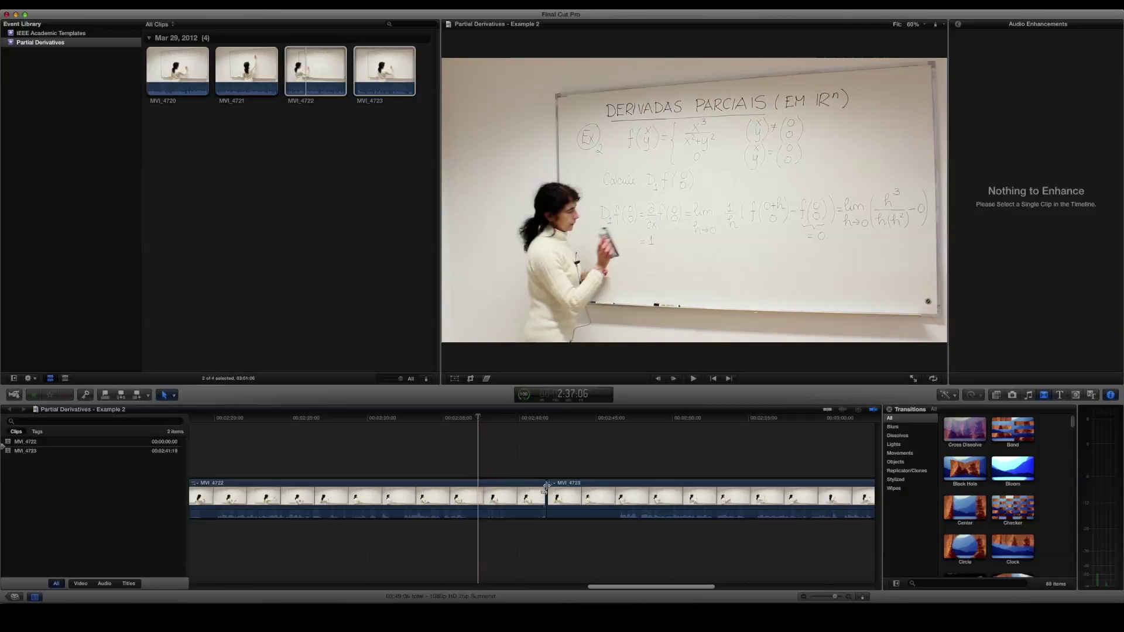
left_click_drag(542, 484, 479, 497)
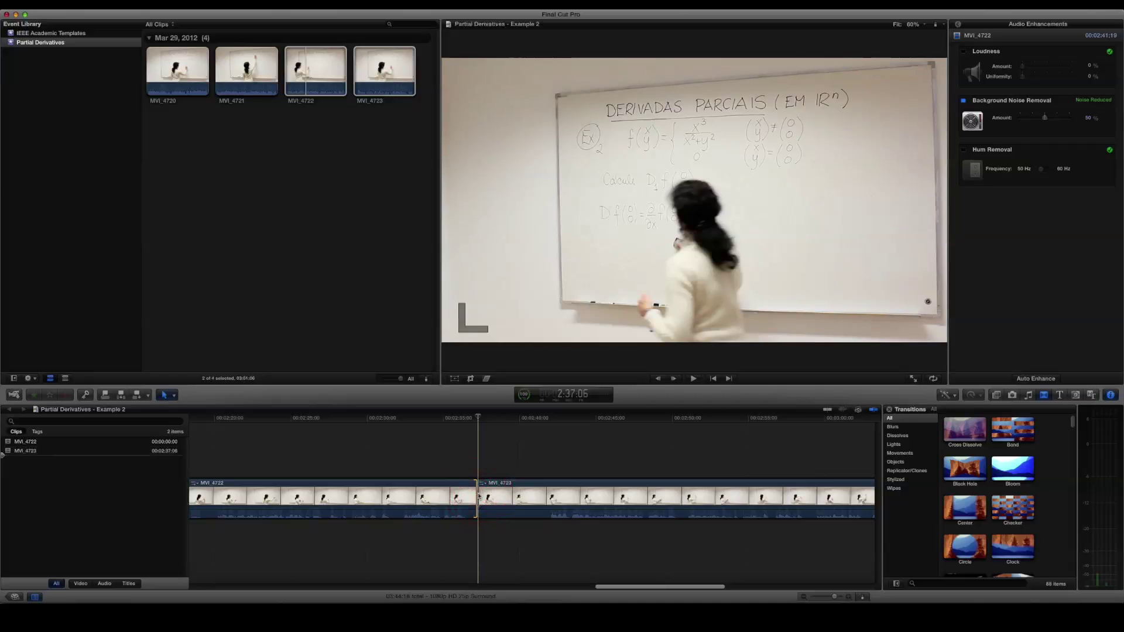
key("space")
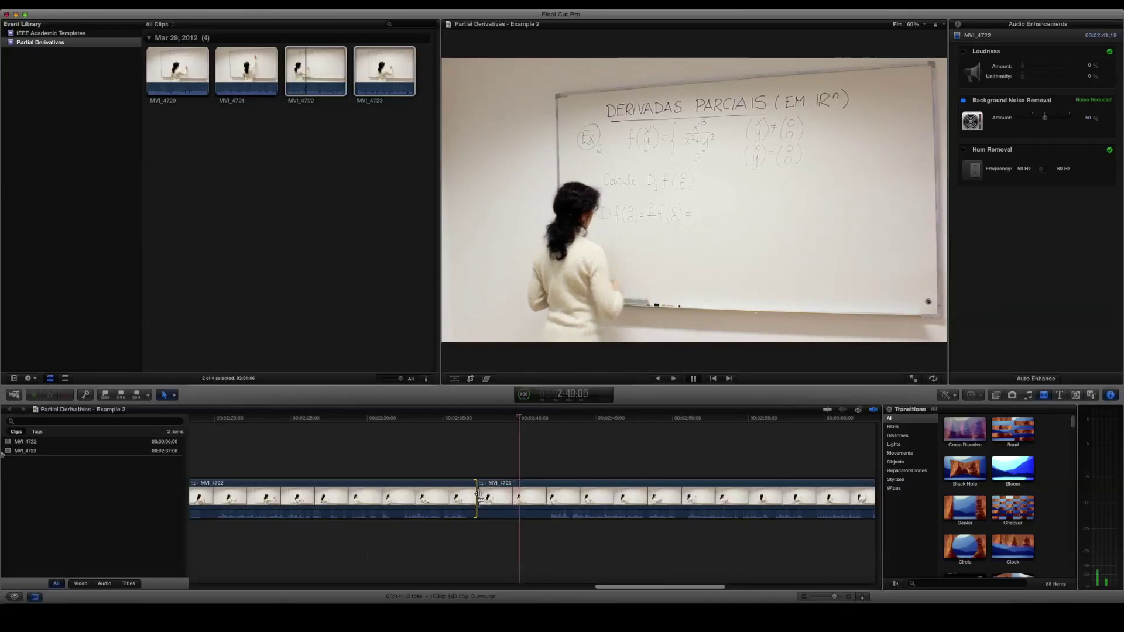
key("space")
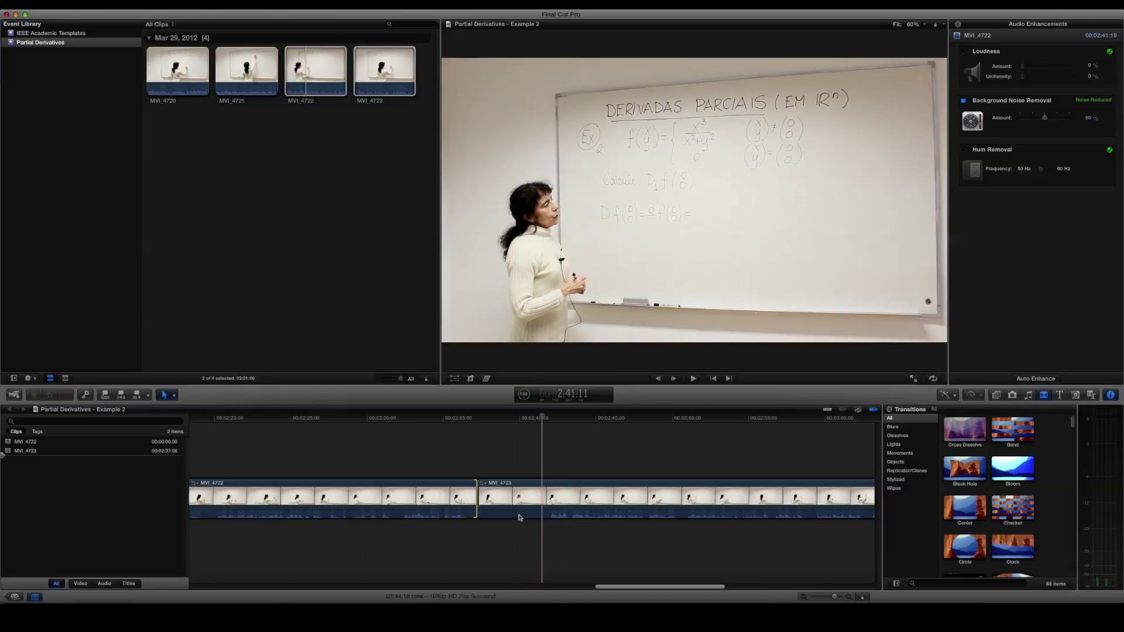
Trim about 4 seconds off the start of MVI_4723 in the timeline and play across the cut from MVI_4722
left_click_drag(480, 485, 542, 485)
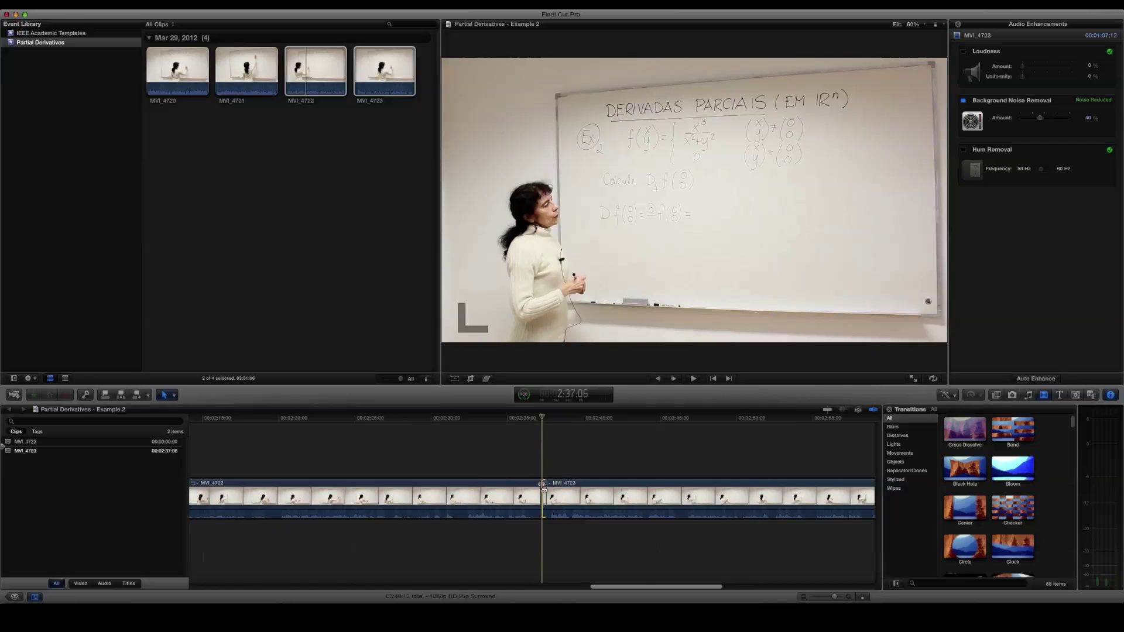
key("space")
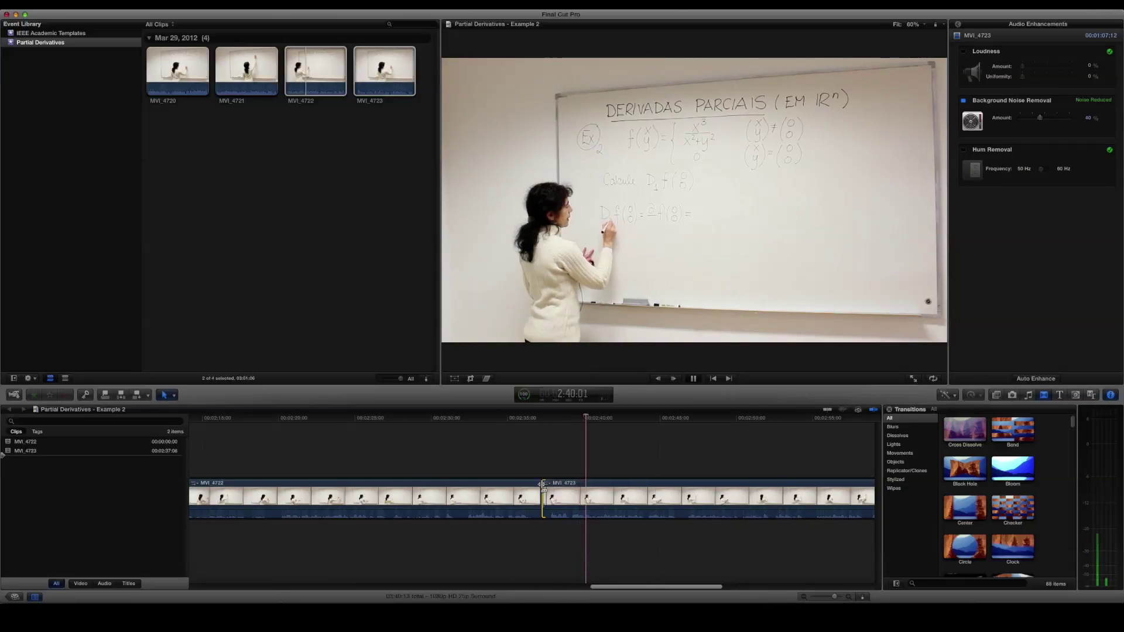
left_click(554, 498)
left_click(524, 460)
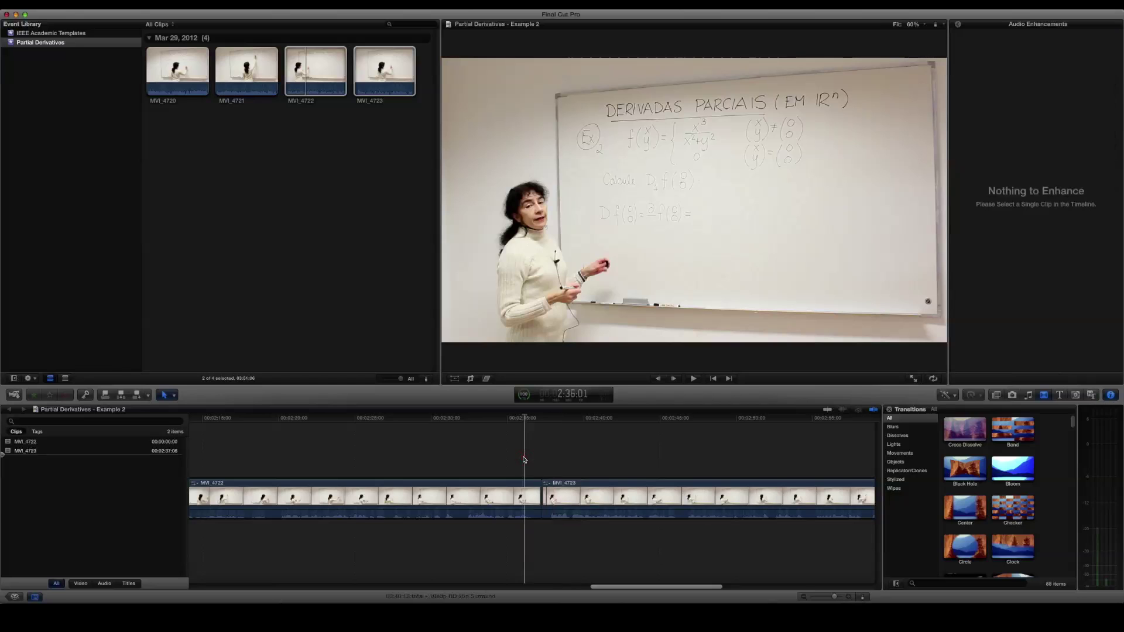
left_click(509, 464)
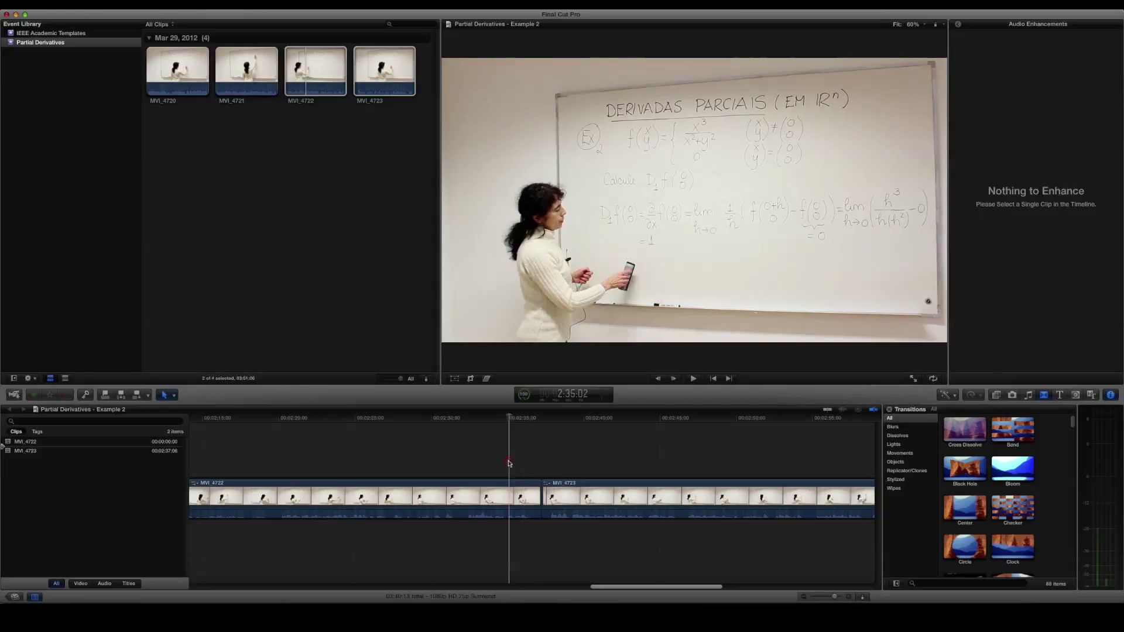
left_click(485, 464)
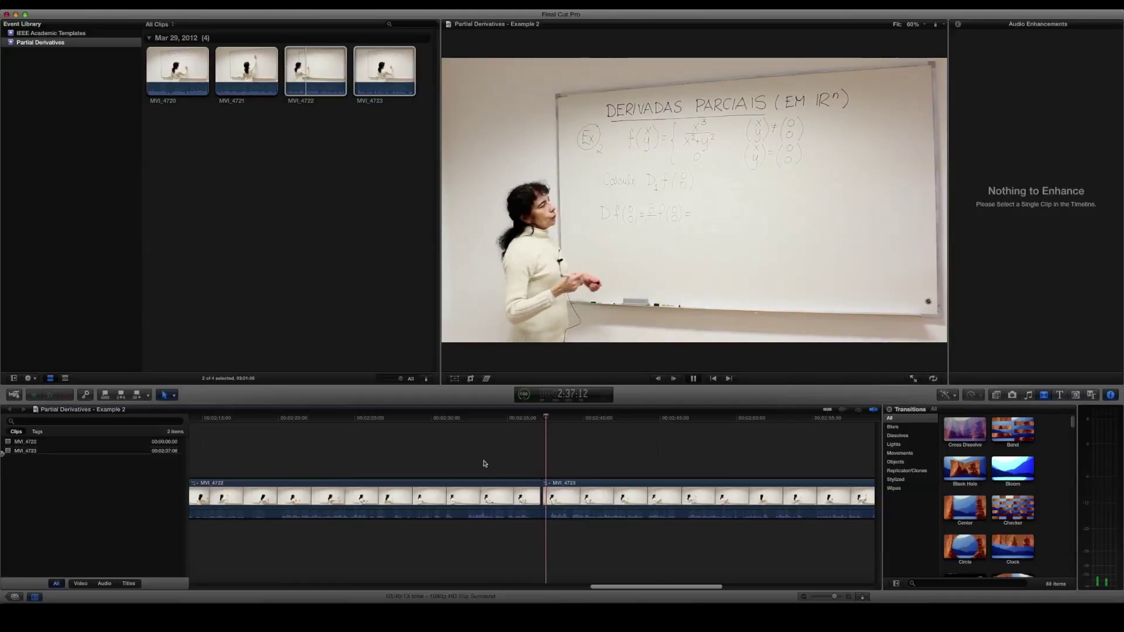
key("space")
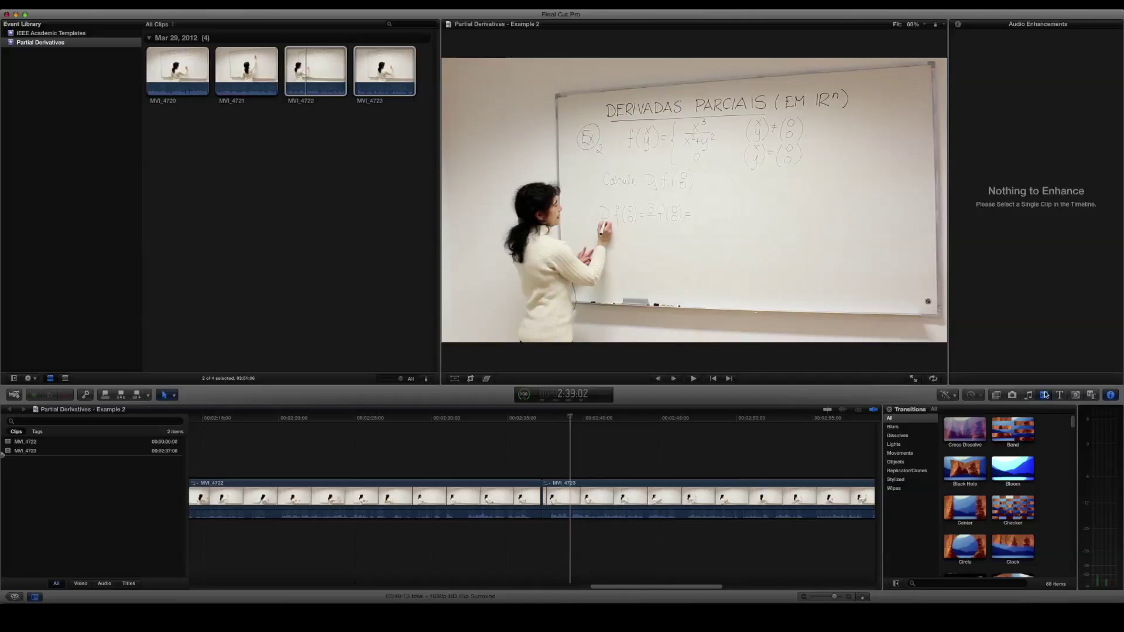
Preview the Cross Dissolve and Band transitions
left_click(960, 426)
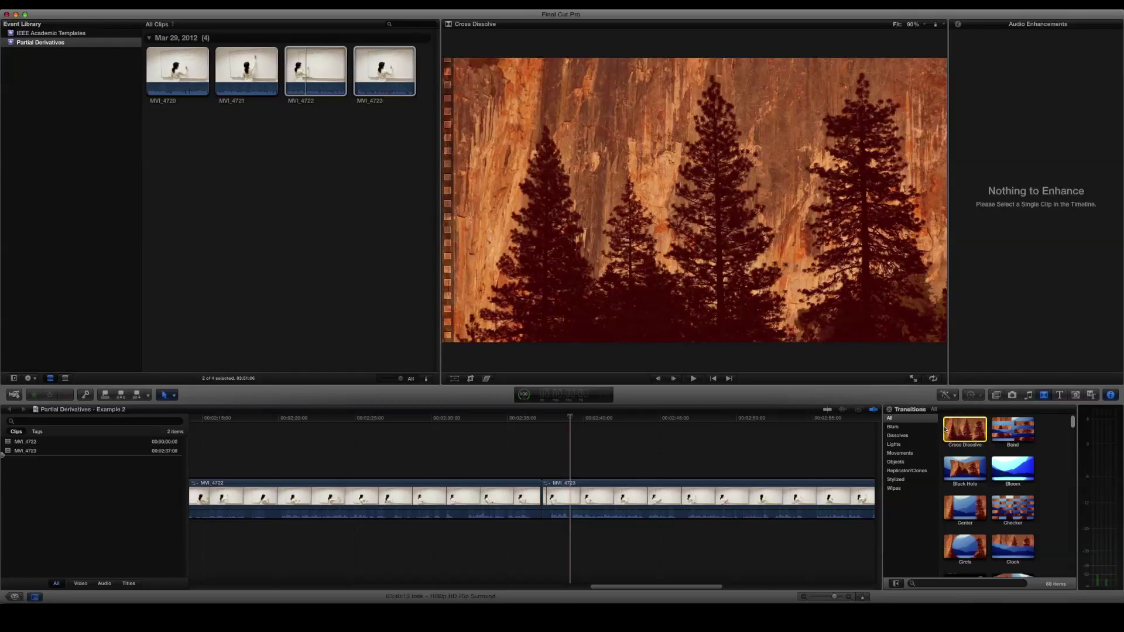
key("space")
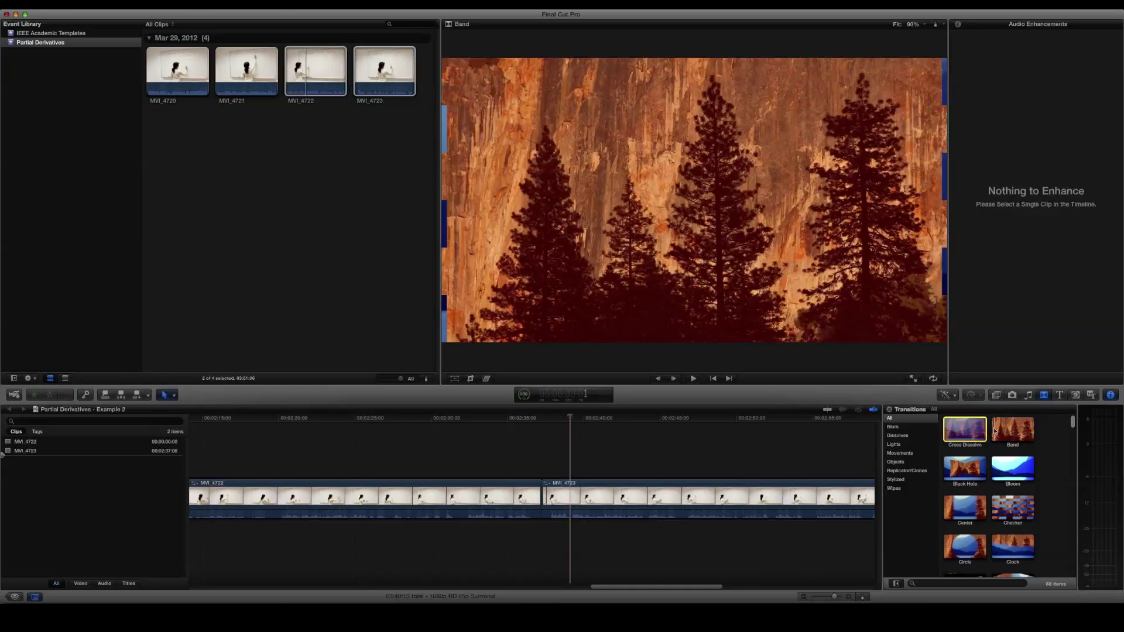
key("space")
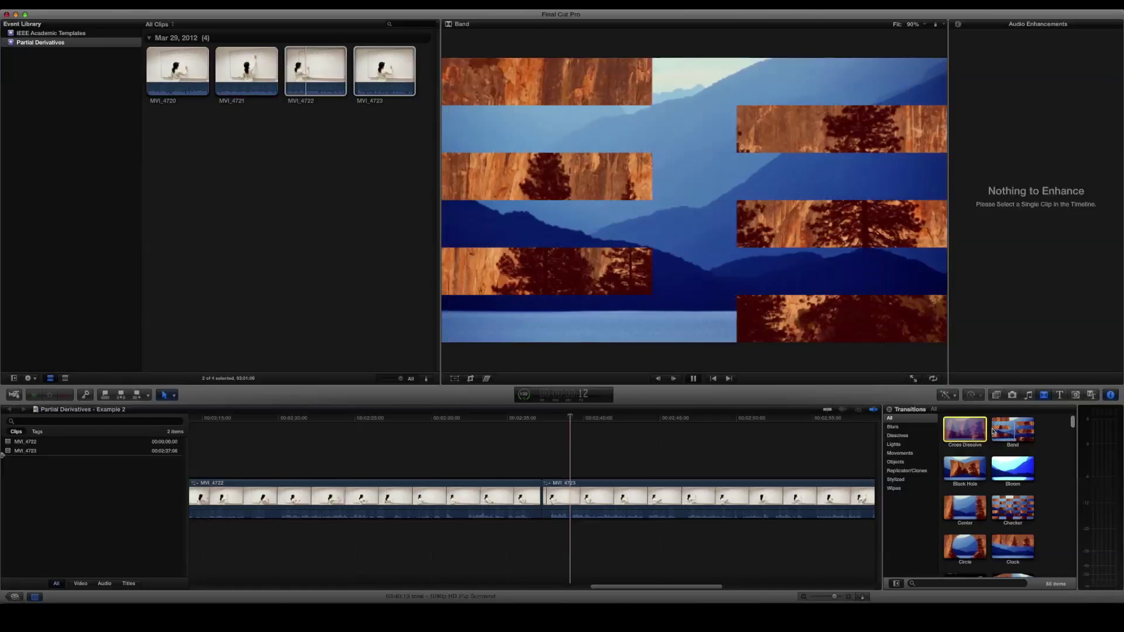
key("space")
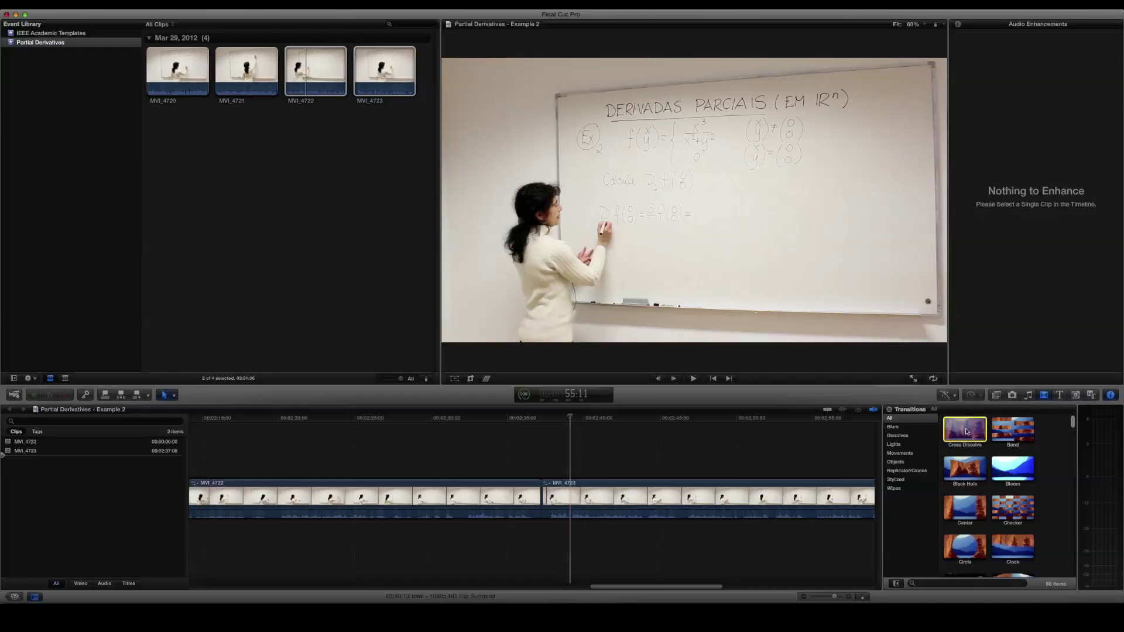
Add a Cross Dissolve transition between MVI_4722 and MVI_4723 and play across it
left_click_drag(967, 432, 536, 503)
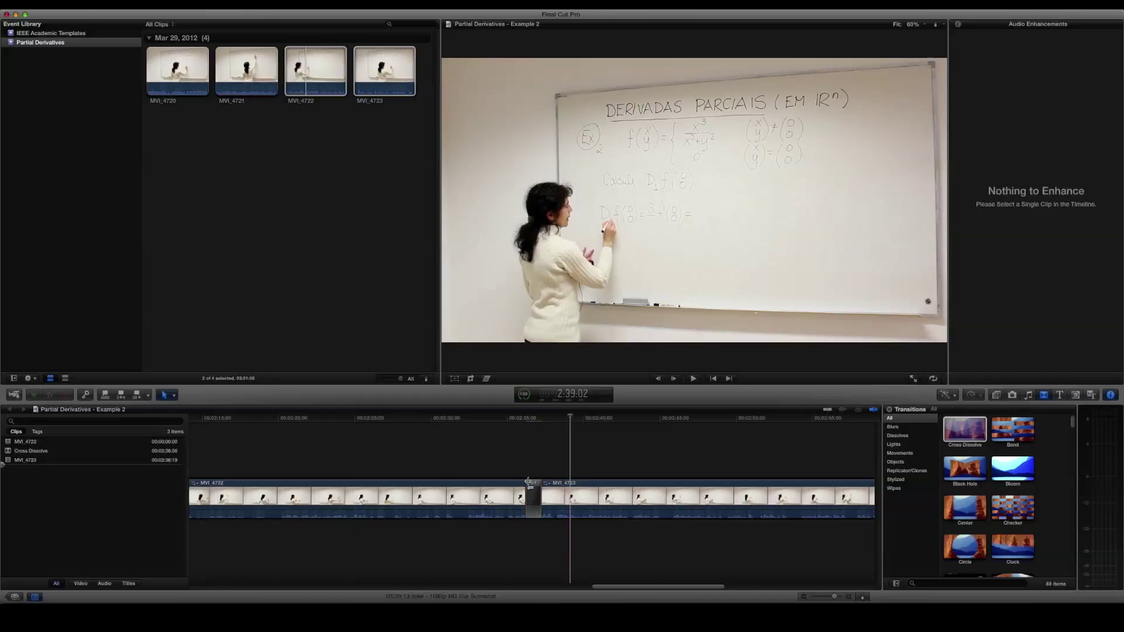
left_click(505, 463)
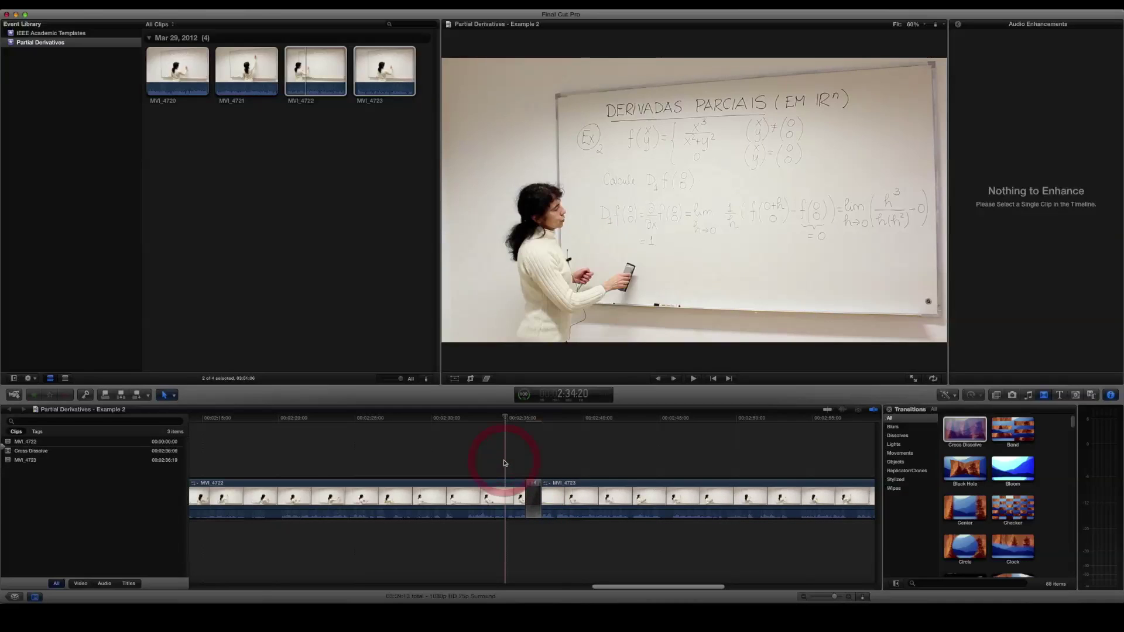
key("space")
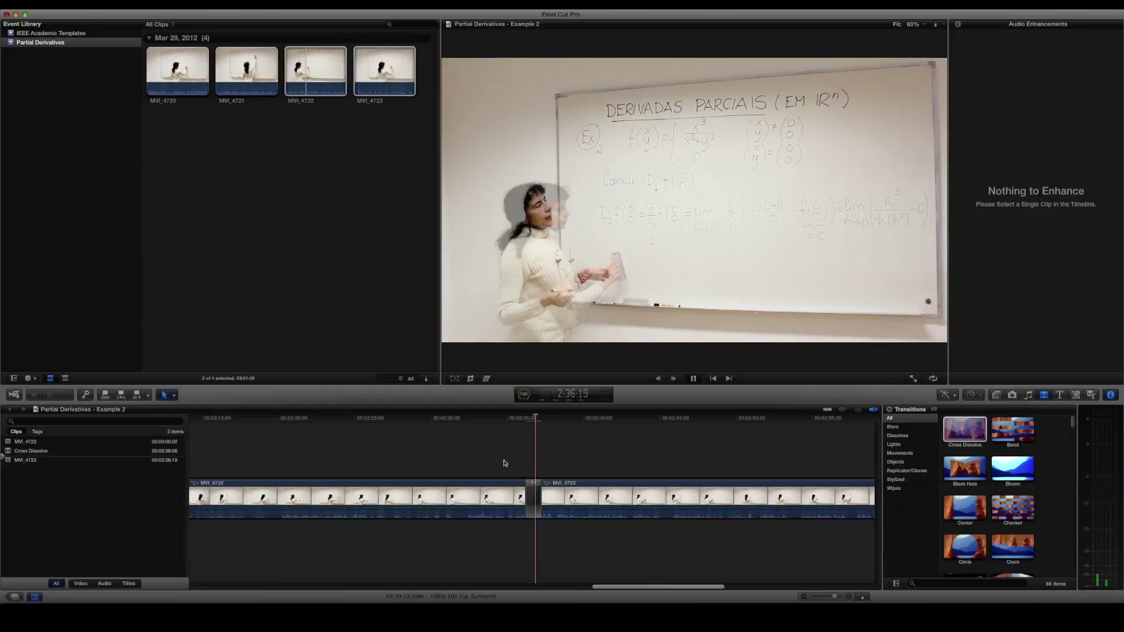
key("space")
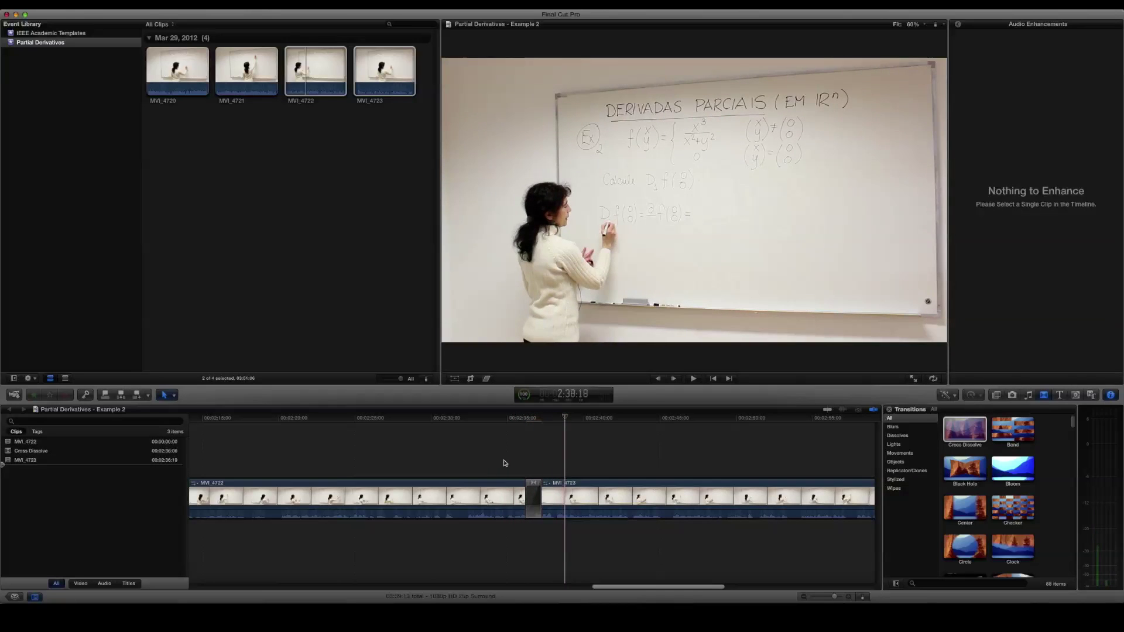
Play the last part of MVI_4723 and trim its end back to about 3:37:03
left_click_drag(639, 589, 788, 589)
left_click(715, 528)
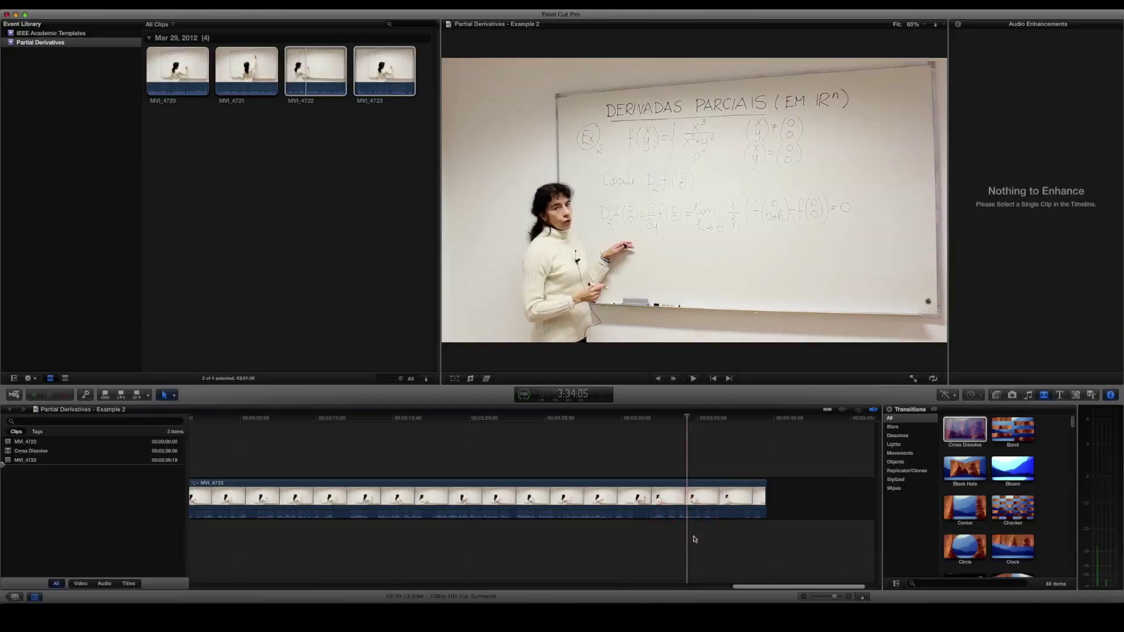
key("space")
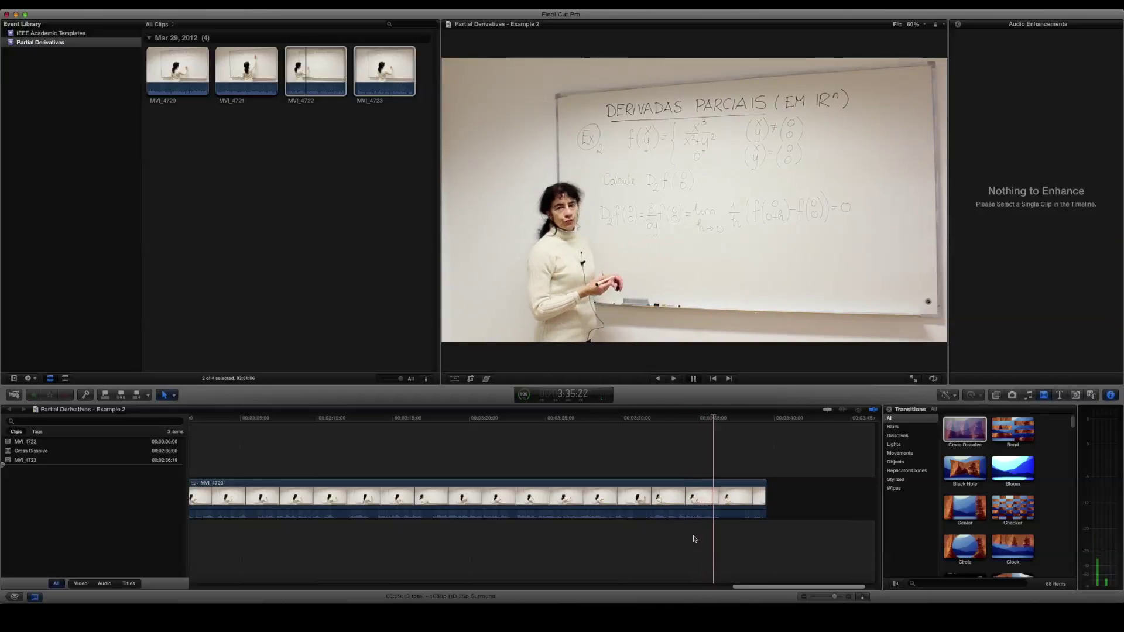
key("space")
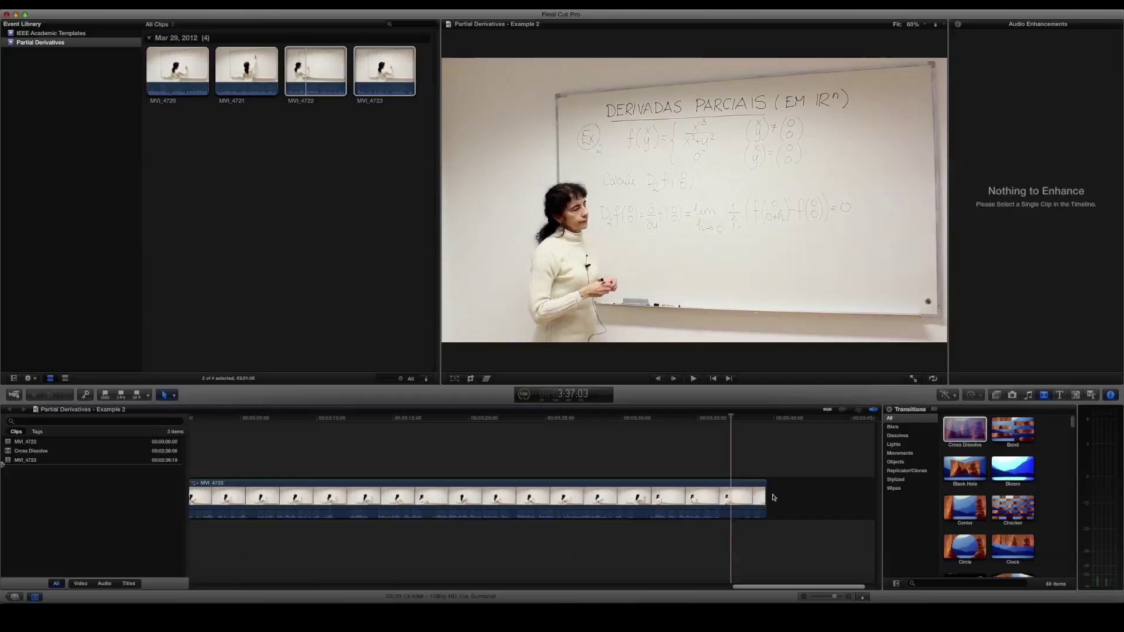
left_click_drag(767, 485, 729, 491)
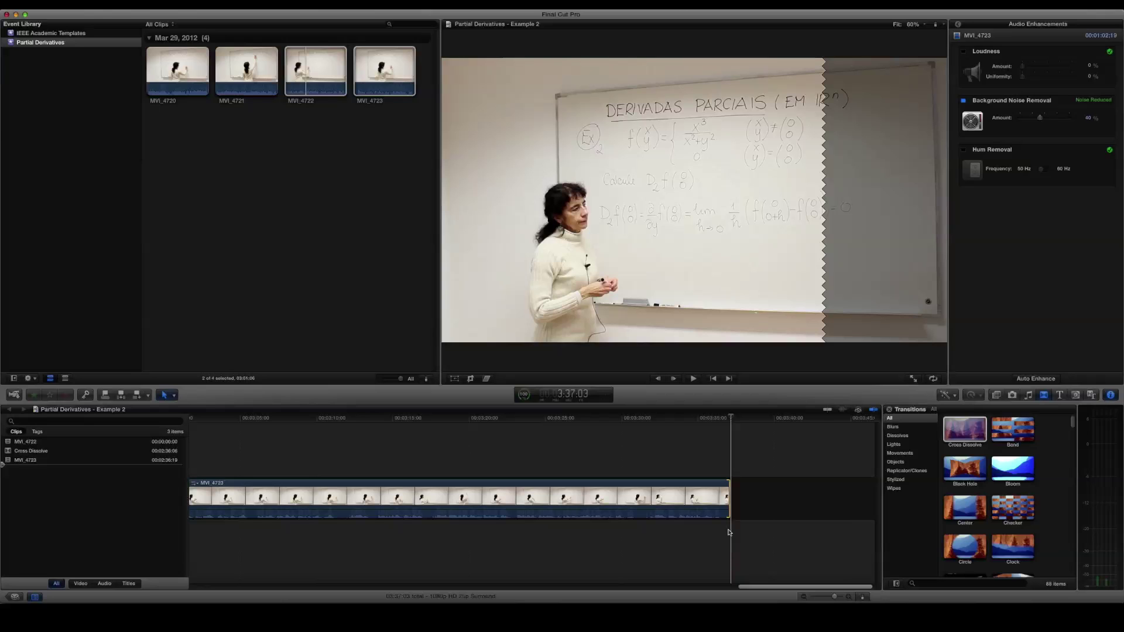
Play the middle of MVI_4723 from about 2:57 to 3:05 to find a section to cut out
scroll(657, 532, "left", 10)
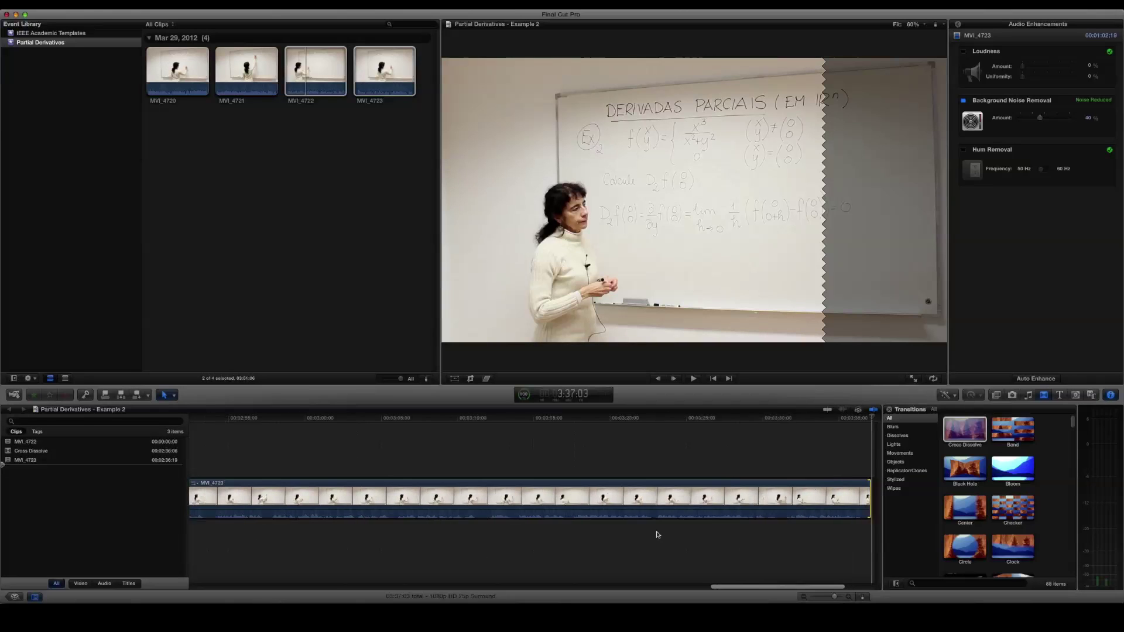
scroll(658, 534, "left", 2)
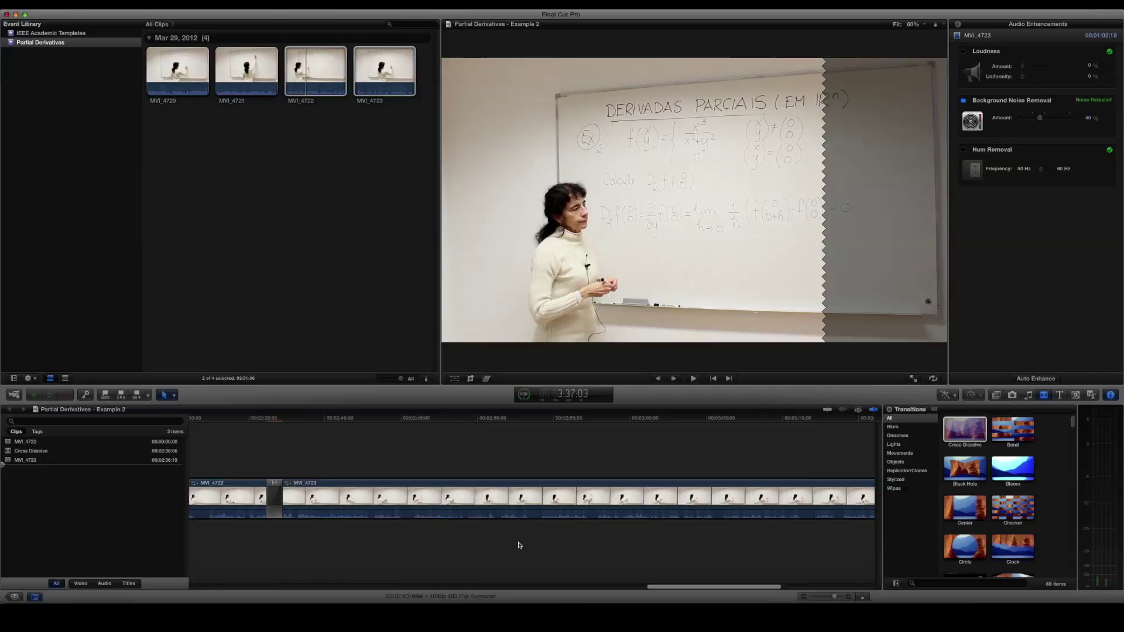
left_click(613, 458)
left_click(598, 457)
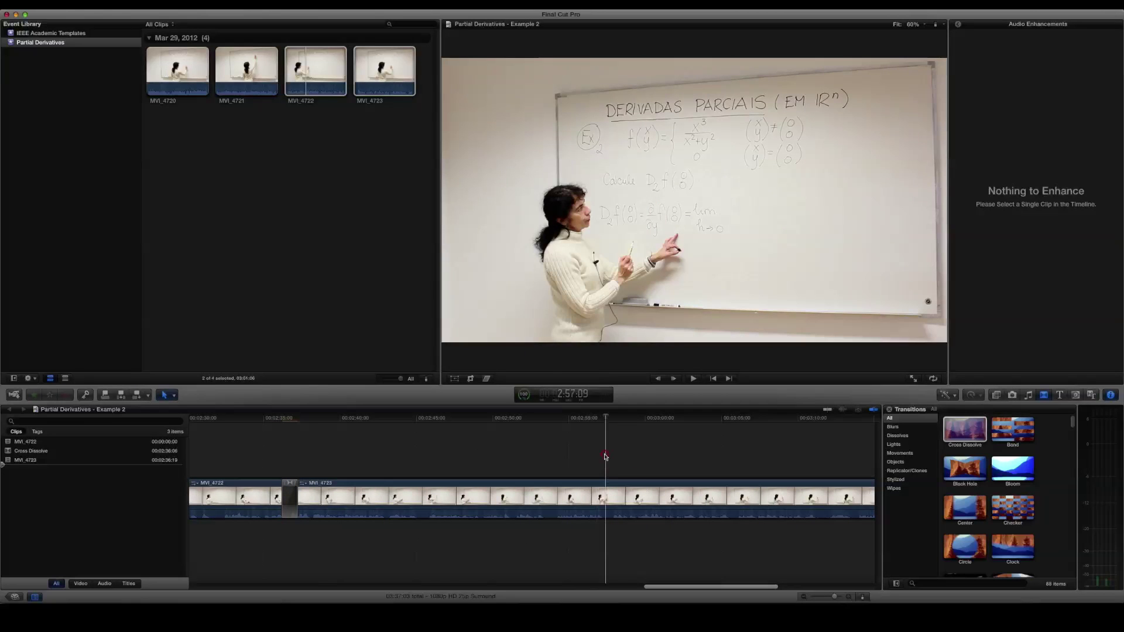
key("space")
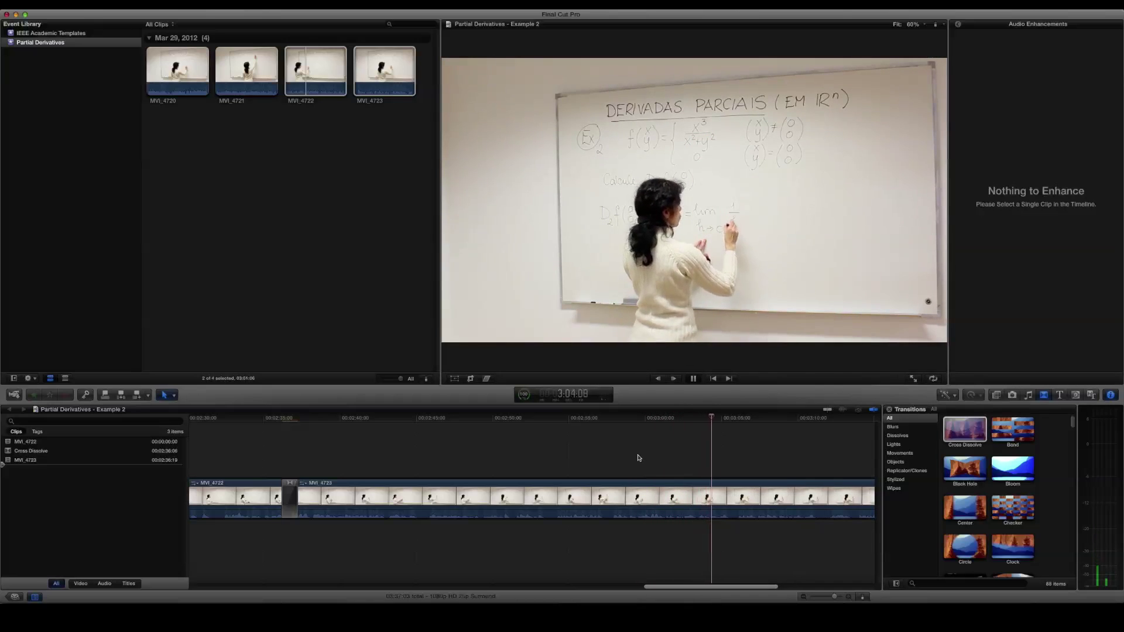
key("space")
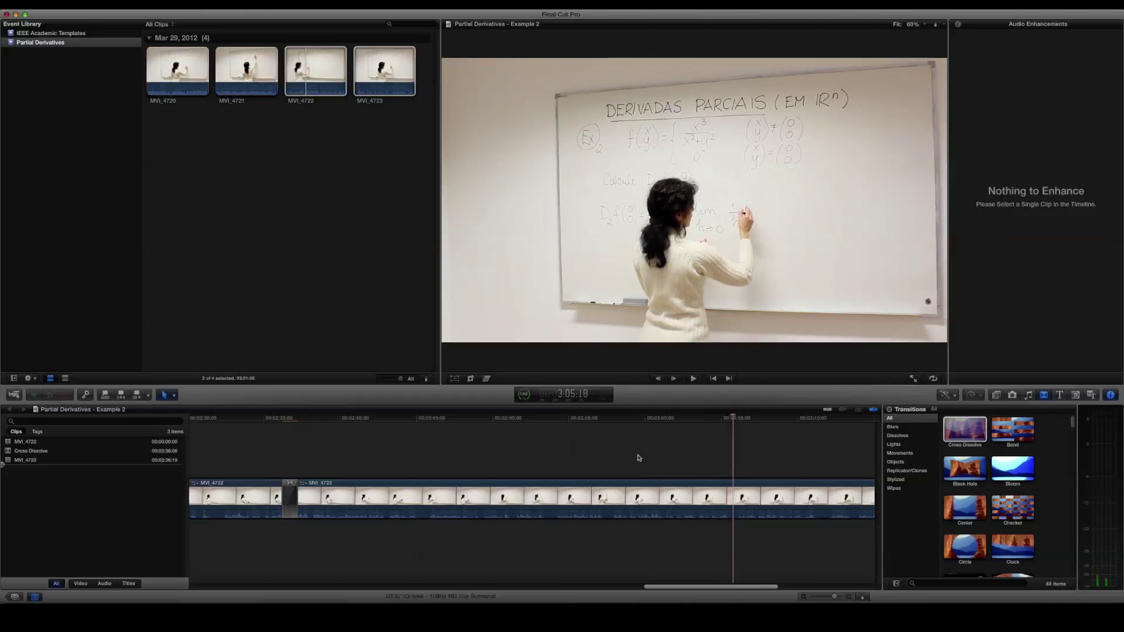
left_click(610, 472)
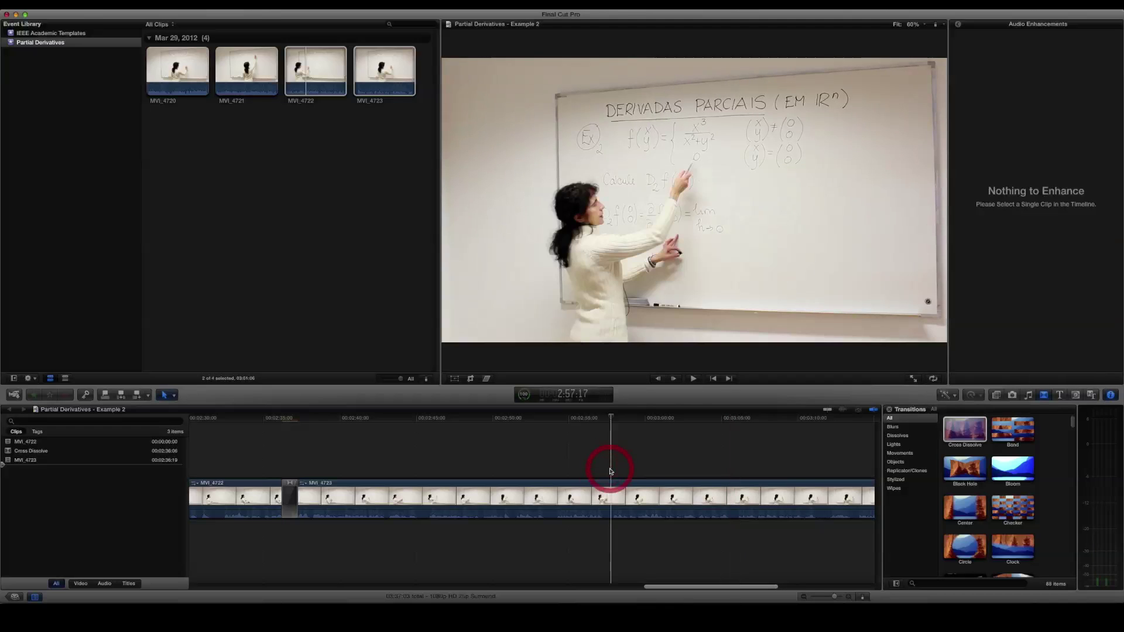
Split MVI_4723 with the Blade tool at 3:05:13 and at about 2:53:22
left_click(730, 471)
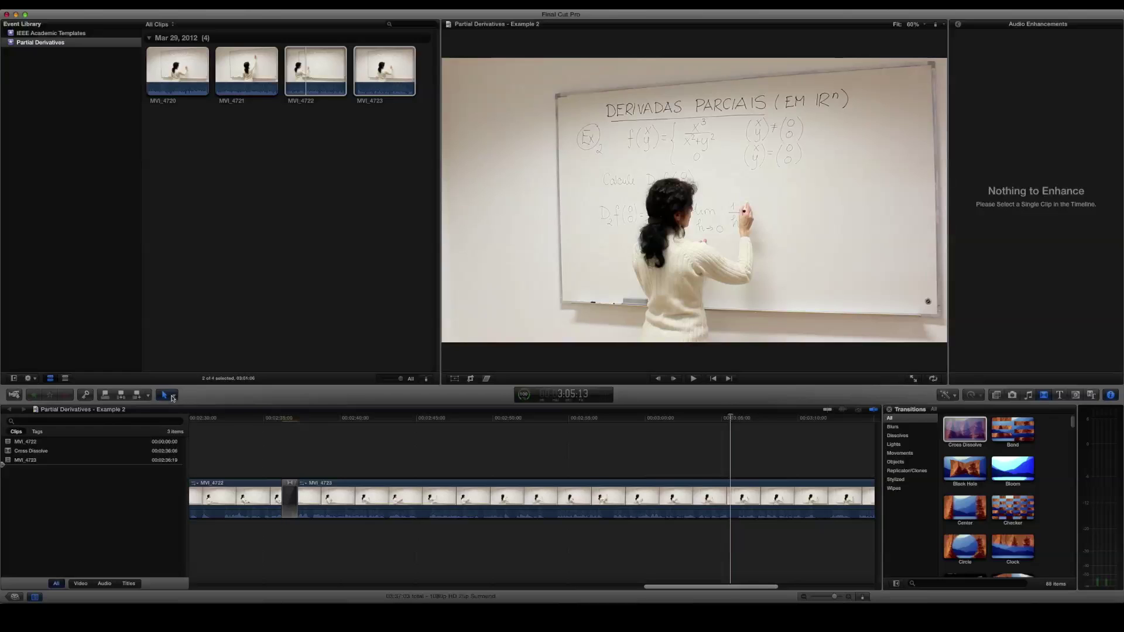
left_click(174, 399)
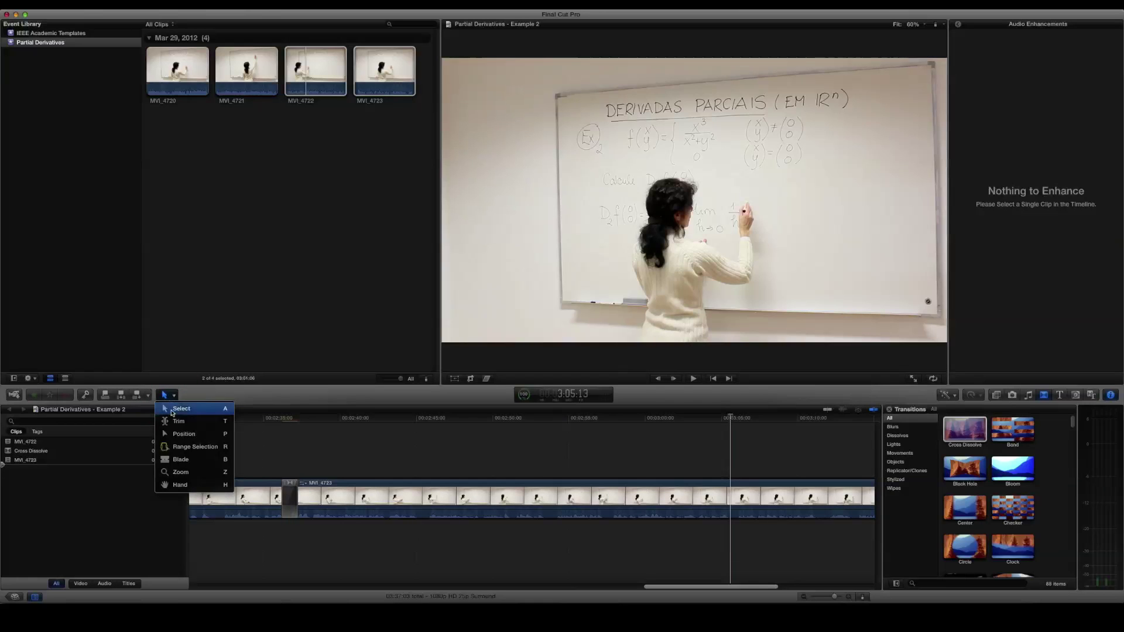
left_click(169, 460)
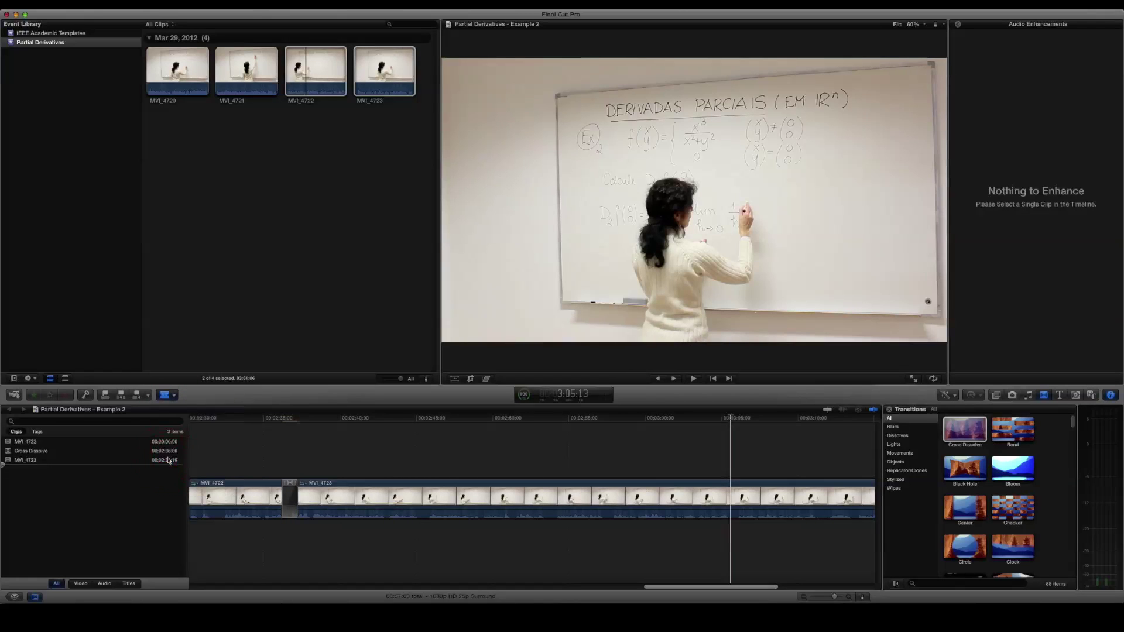
scroll(693, 485, "left", 3)
scroll(752, 488, "right", 3)
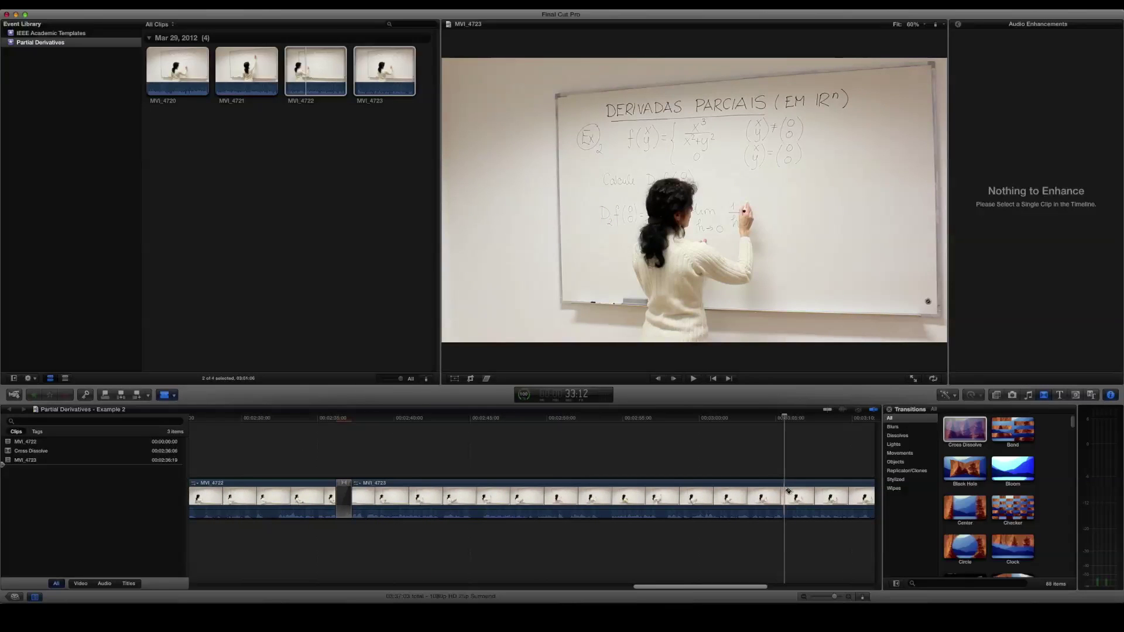
left_click(785, 491)
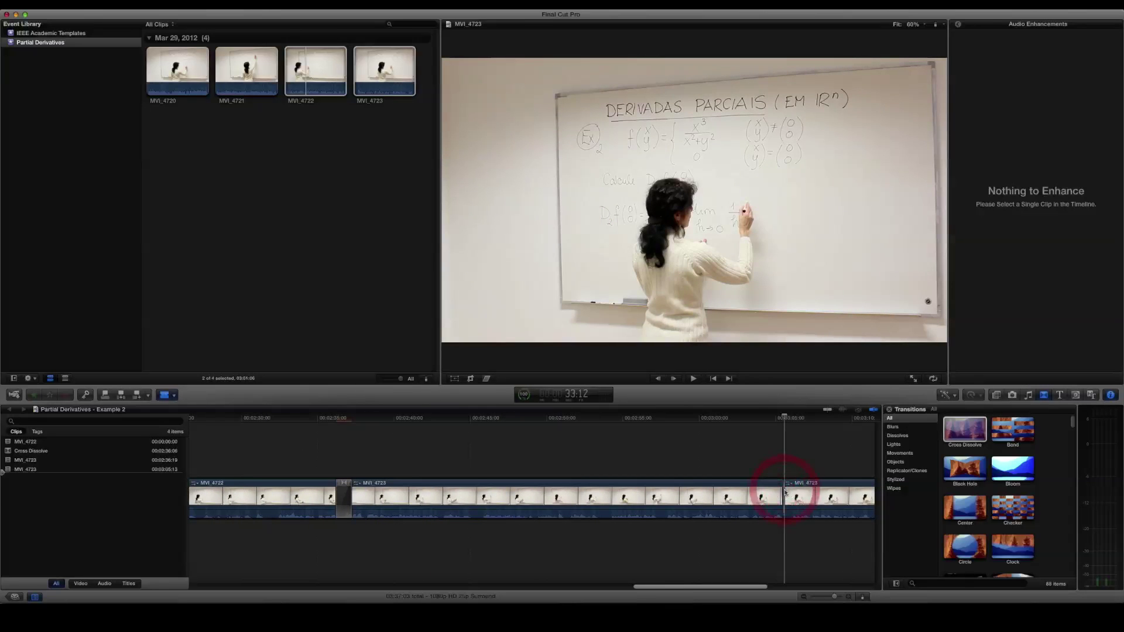
left_click(608, 497)
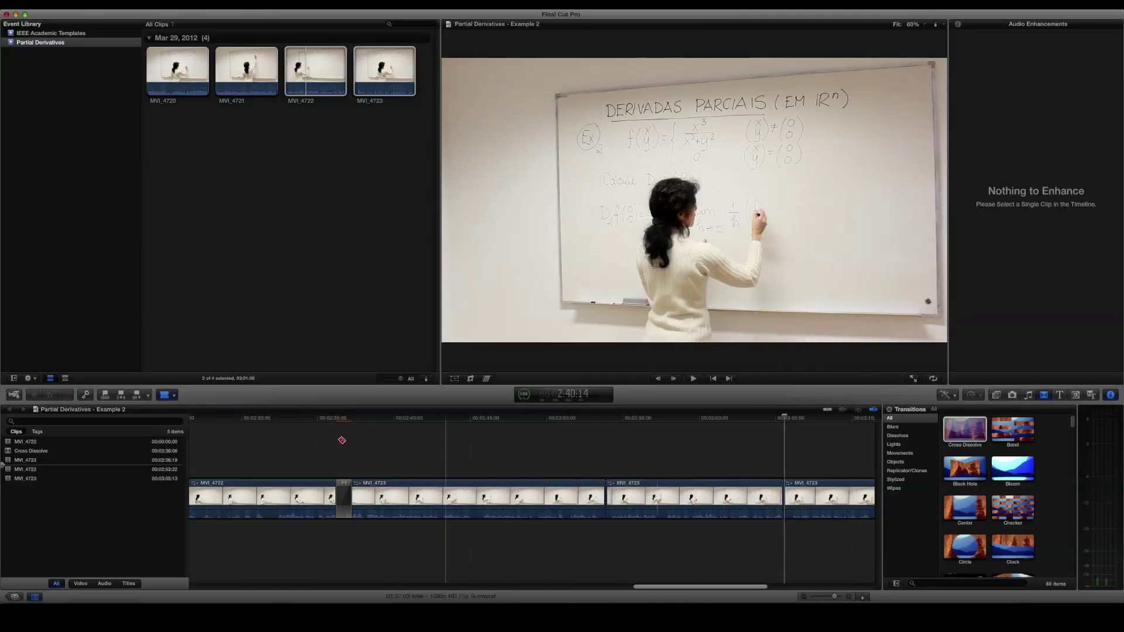
Delete the middle section of MVI_4723 between the two blade cuts and play across the new join
left_click(164, 396)
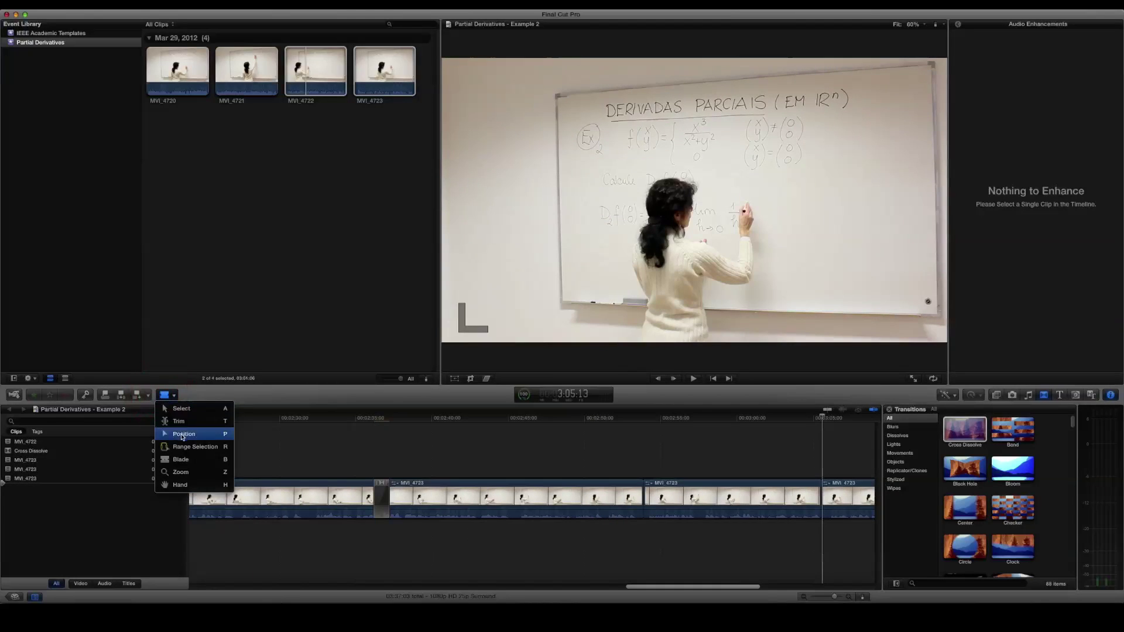
left_click(187, 410)
scroll(638, 465, "right", 3)
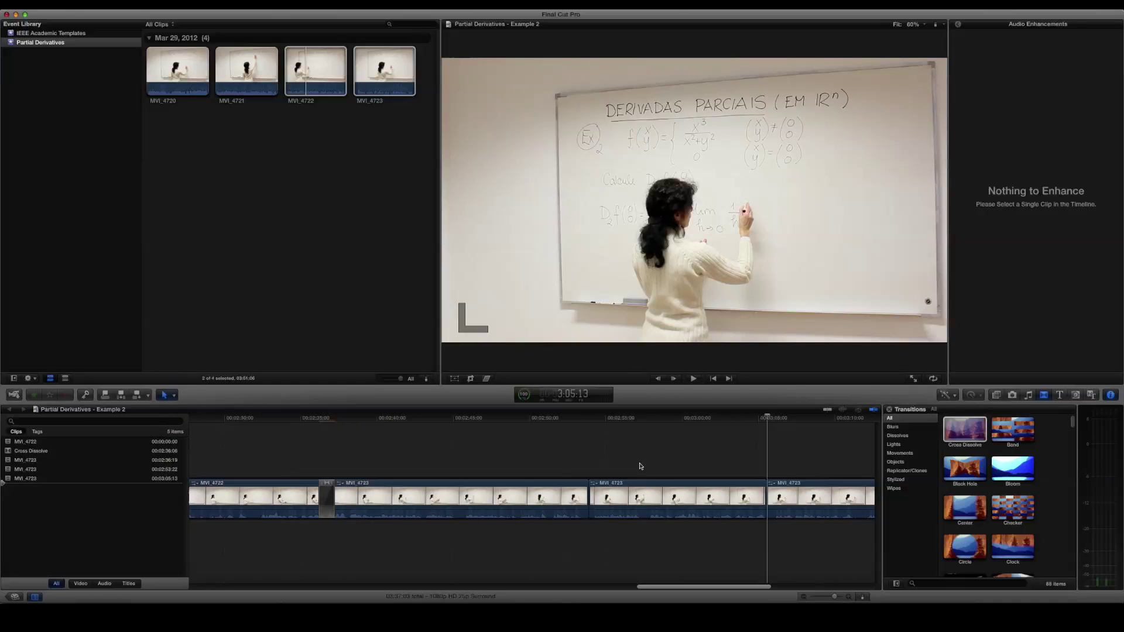
left_click(641, 488)
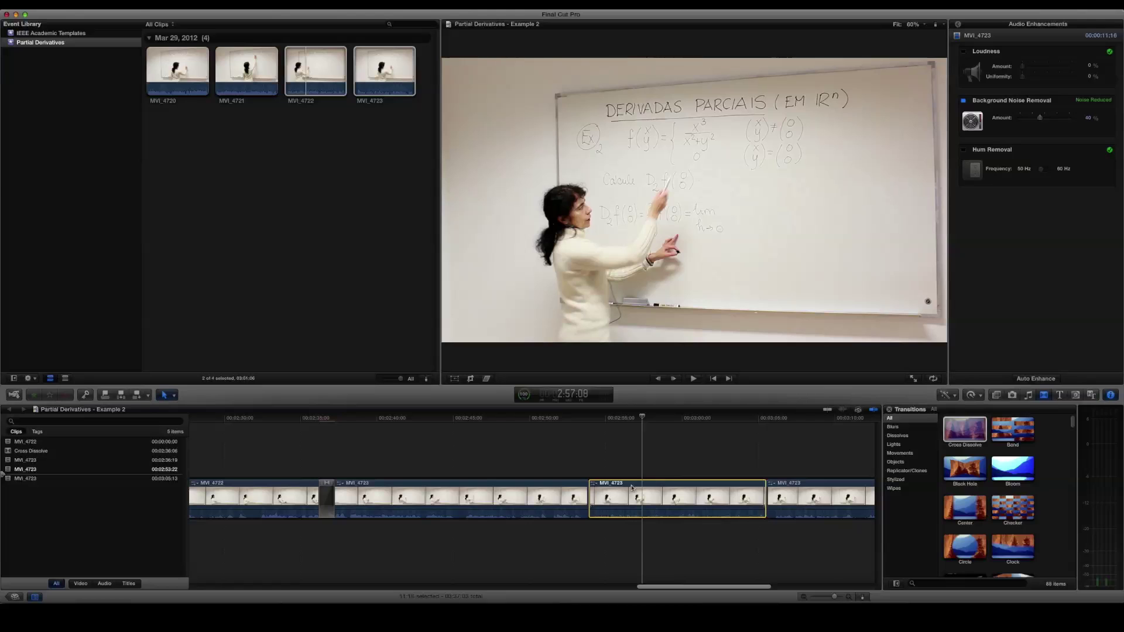
key("Delete")
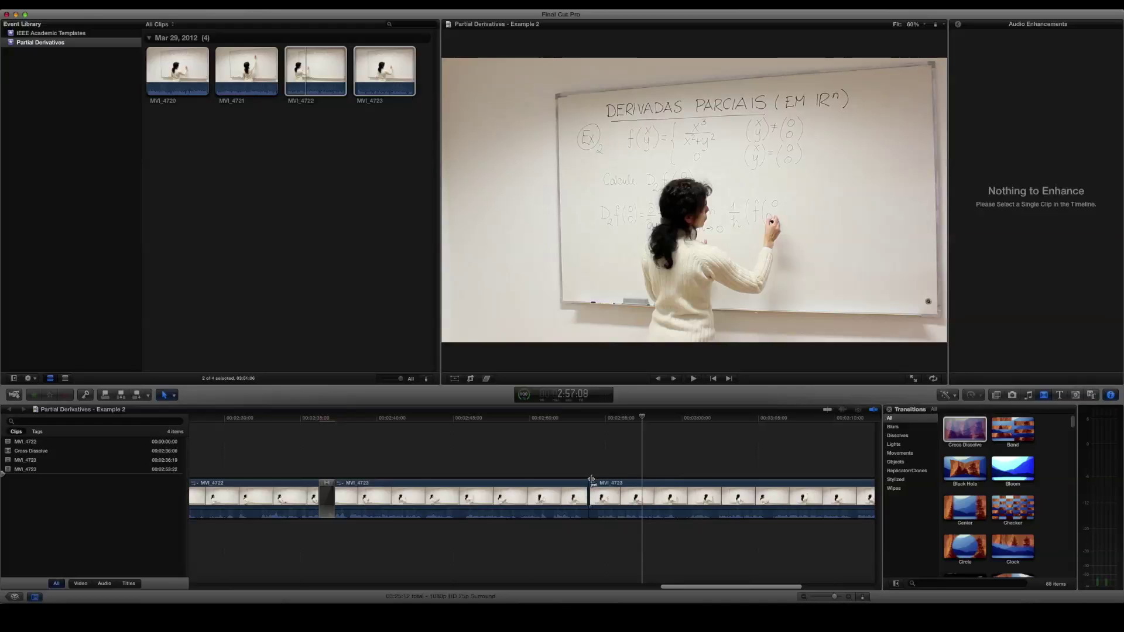
left_click(566, 420)
key("space")
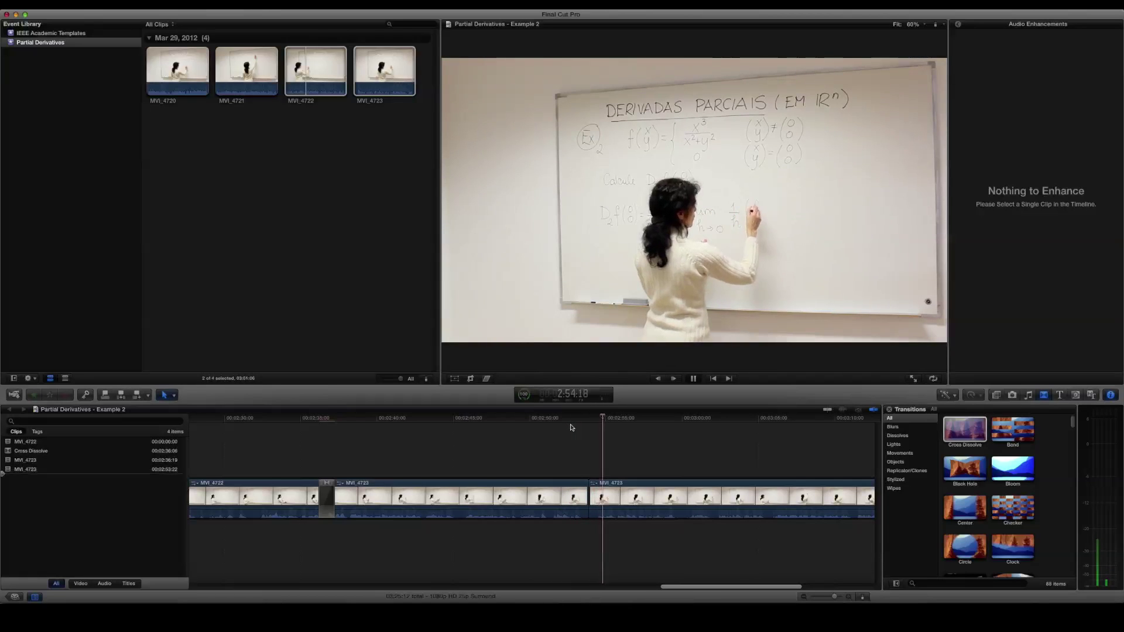
Add a Cross Dissolve at the cut between the two MVI_4723 parts near 2:53 and play across it
key("space")
left_click_drag(957, 430, 601, 503)
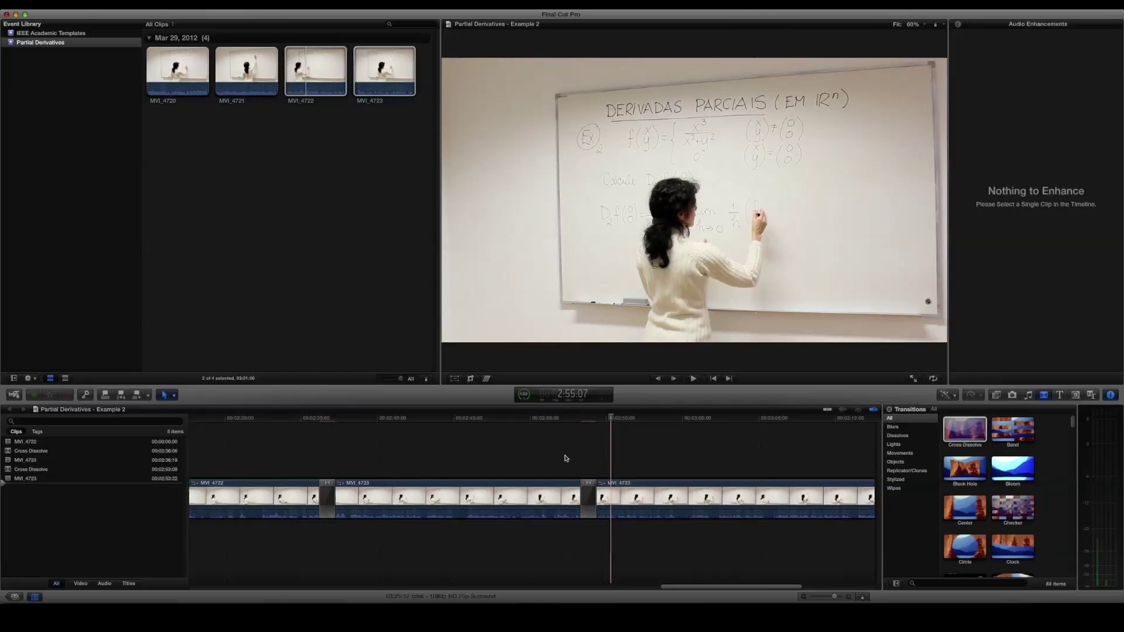
left_click(566, 458)
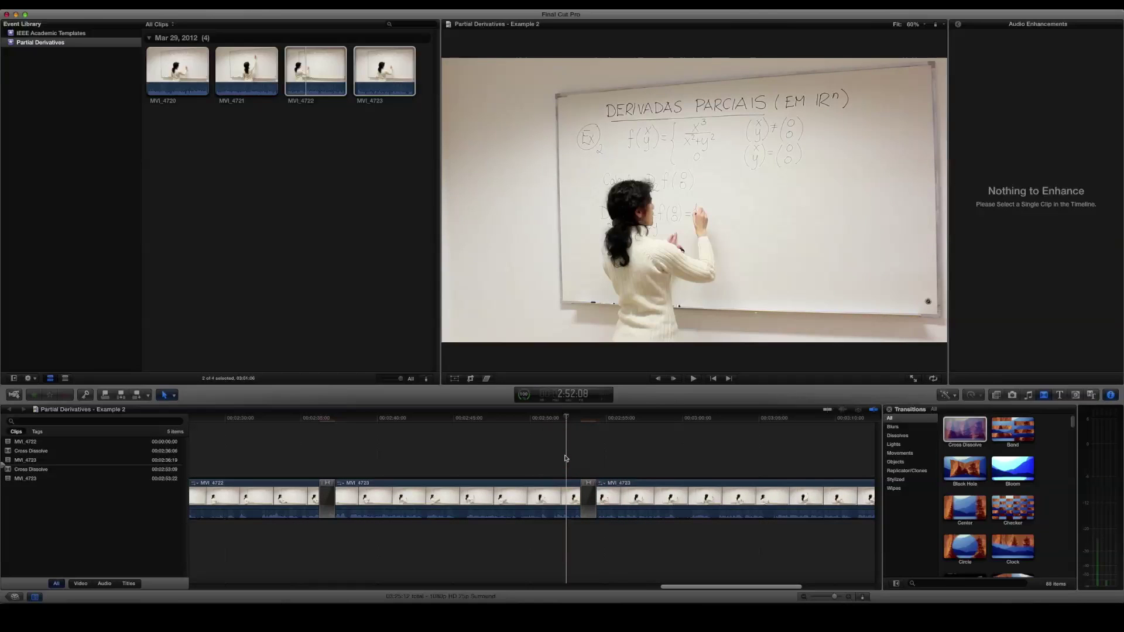
key("space")
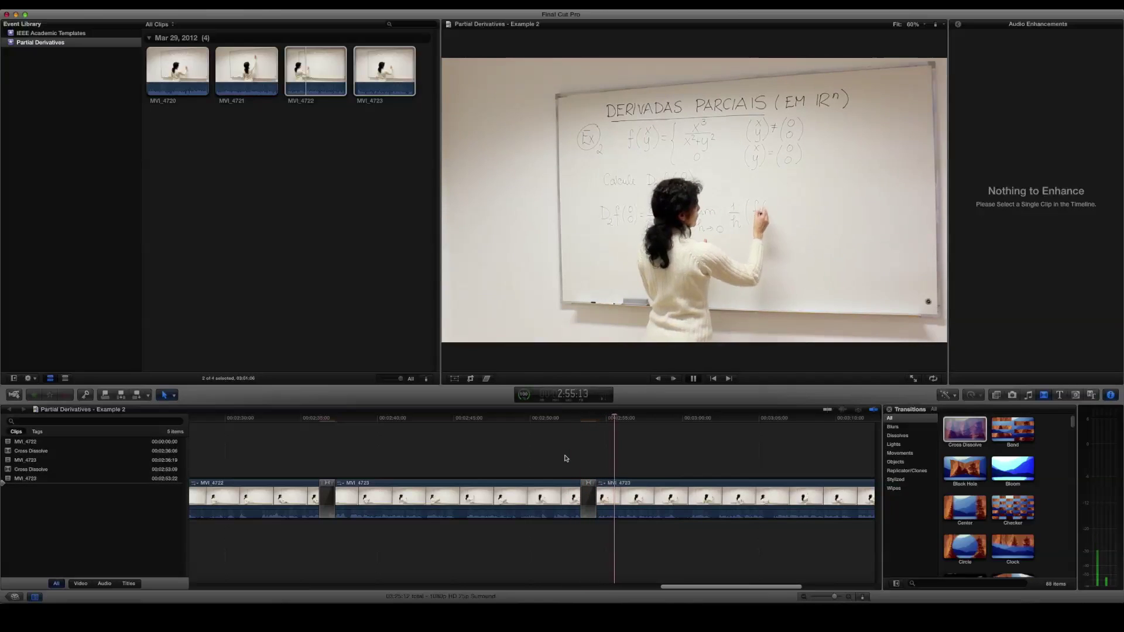
key("space")
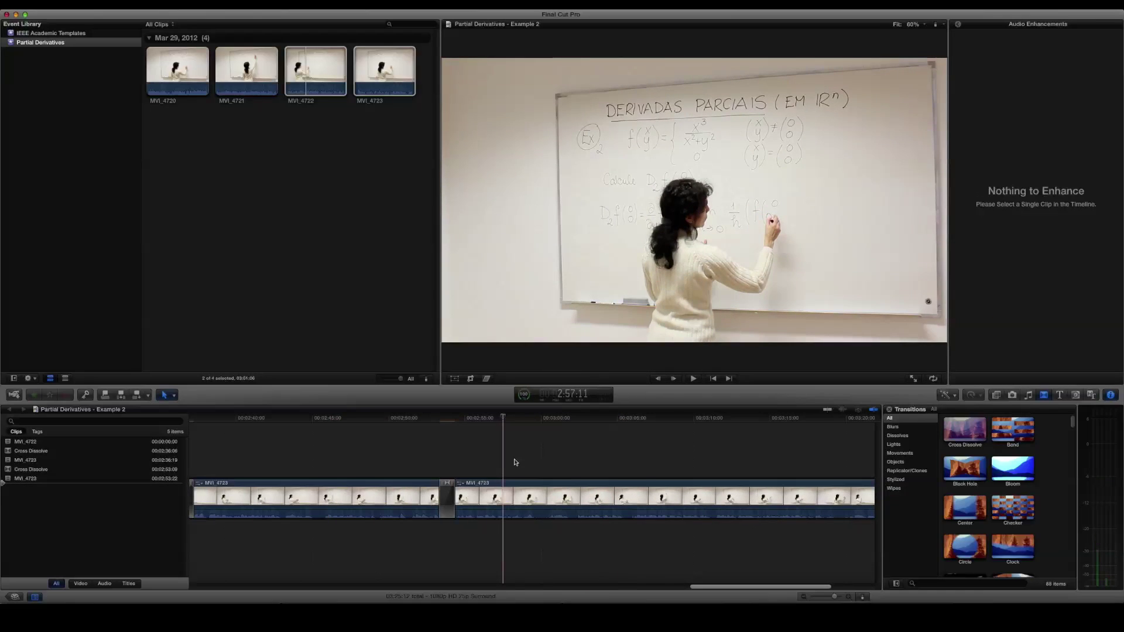
Add volume keyframes to the last MVI_4723 clip at 2:59:17 and 3:00:04, lowering the second to -30 dB
mouse_move(512, 512)
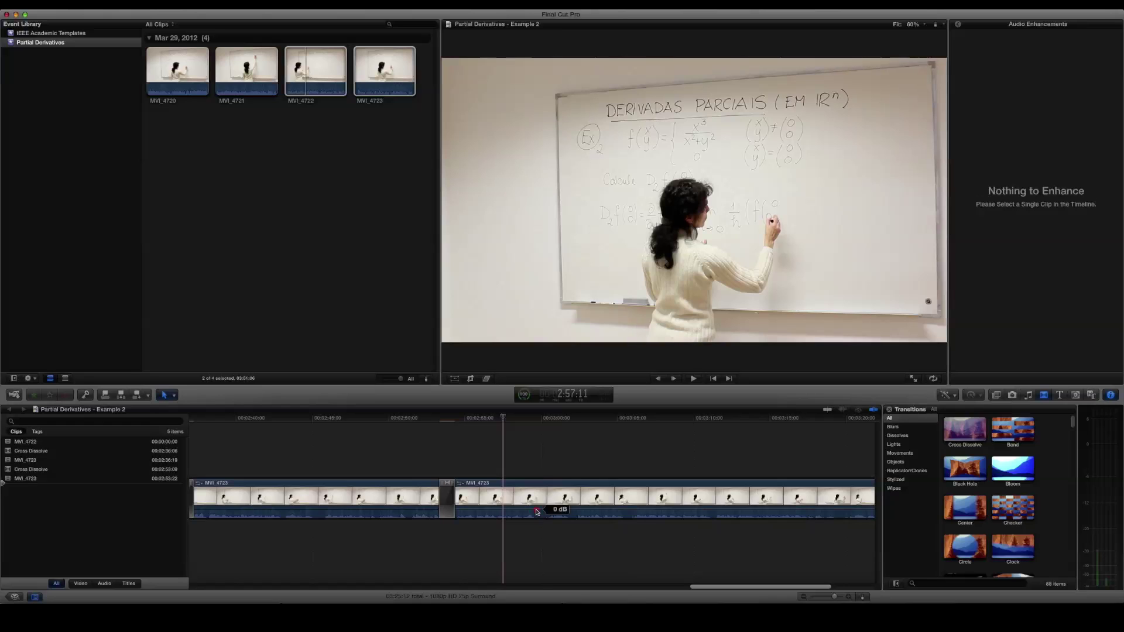
left_click(536, 512)
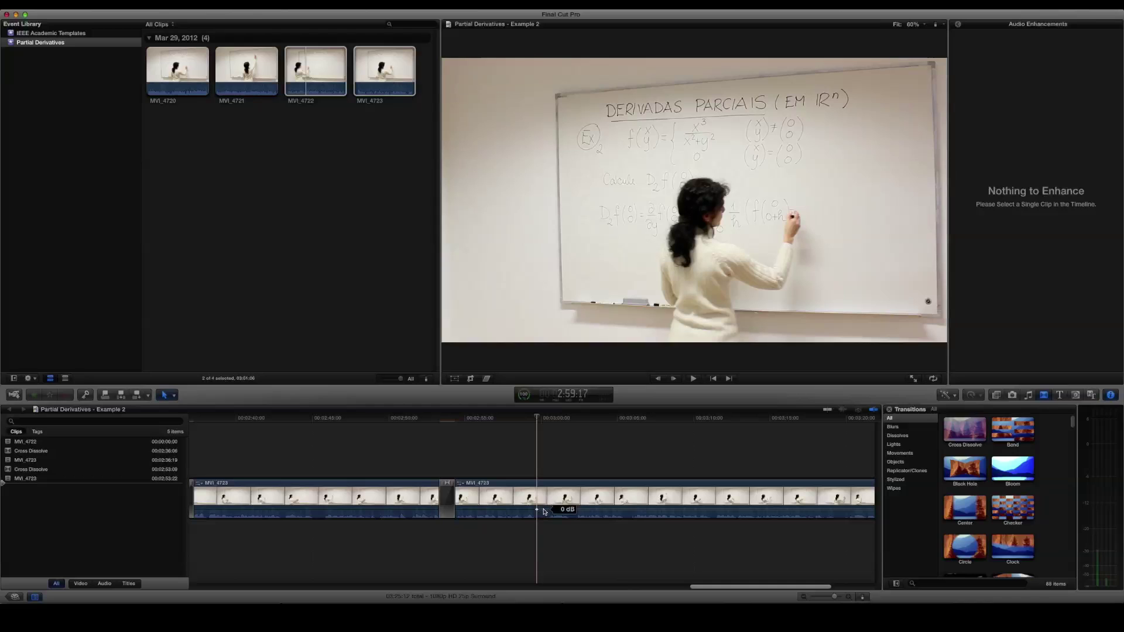
left_click(544, 512)
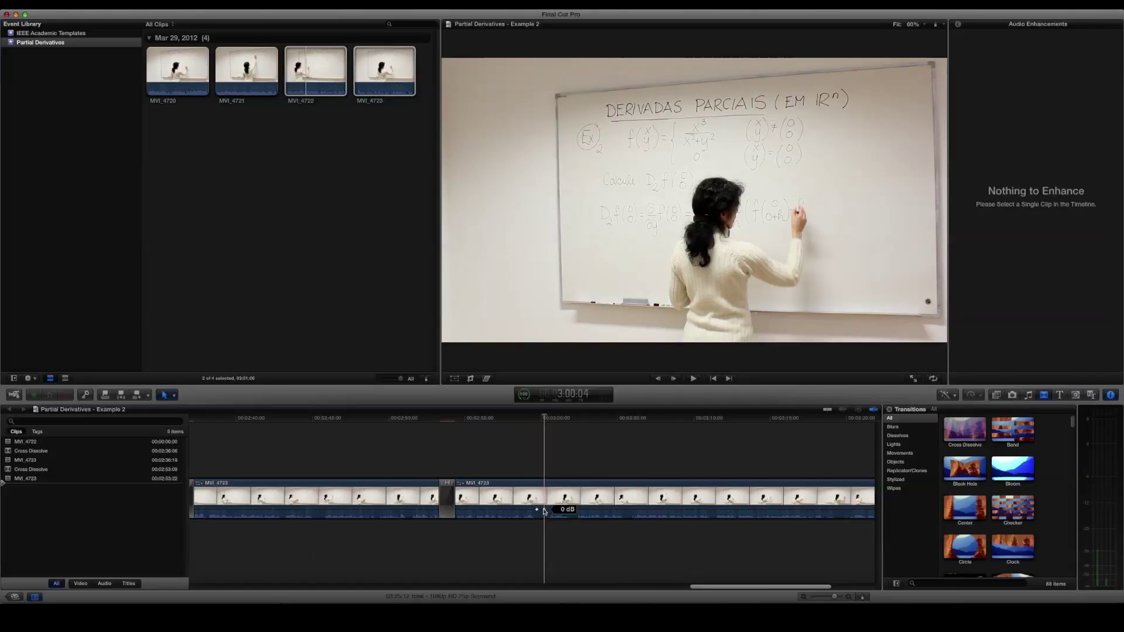
left_click_drag(544, 510, 544, 514)
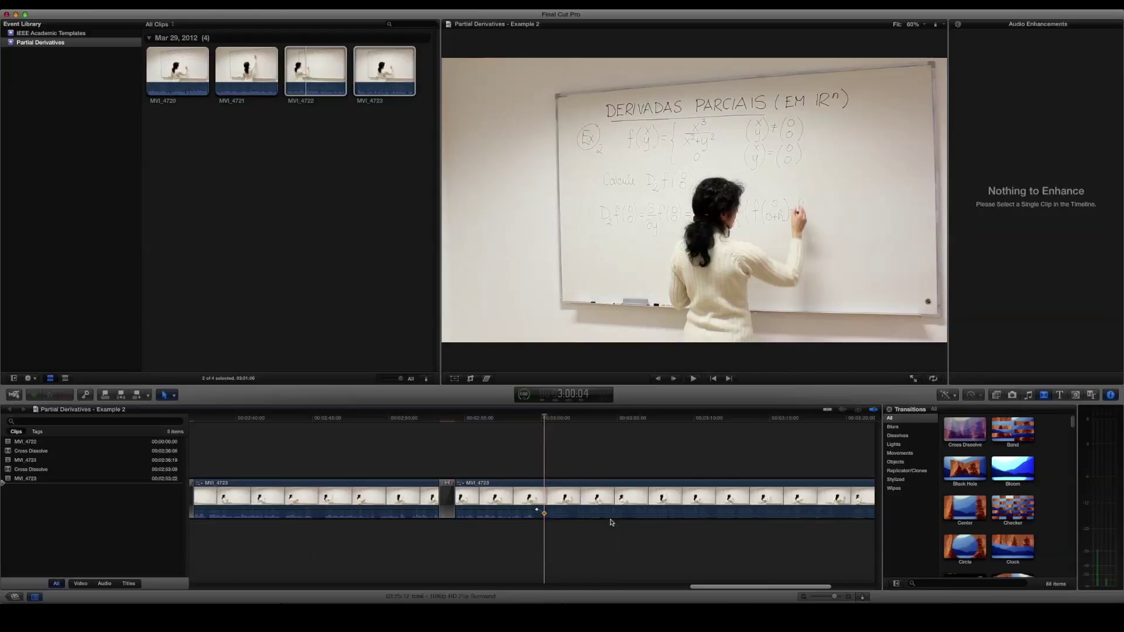
Add volume keyframes to the last MVI_4723 clip at 3:01:23 and 3:02:08, raising the second back to 0 dB
left_click(572, 515, "alt")
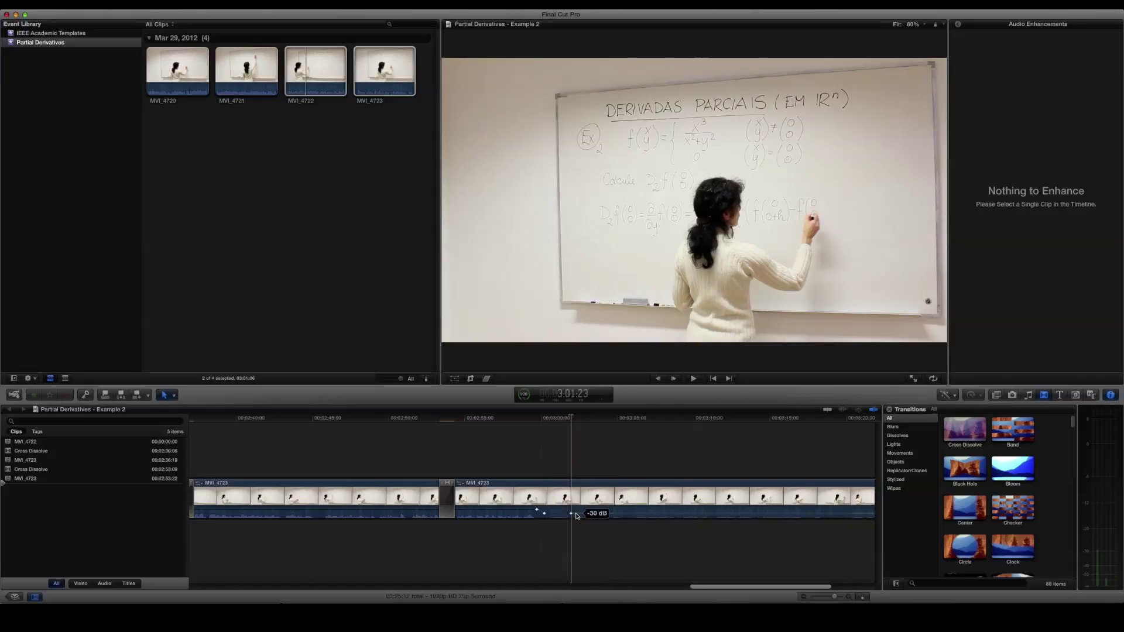
left_click(577, 515, "alt")
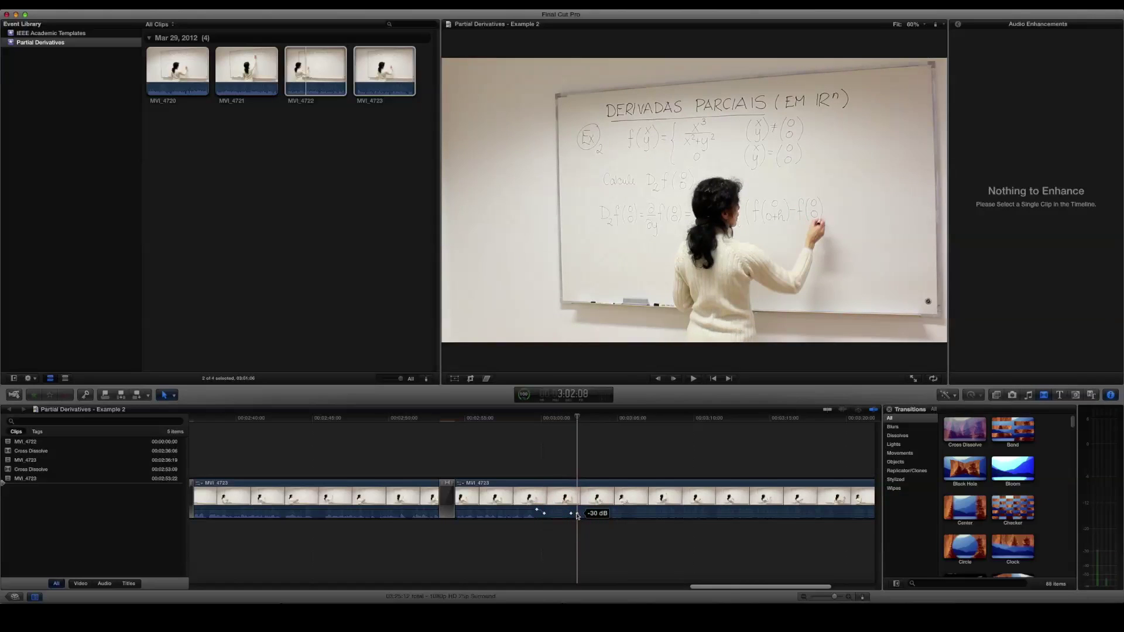
left_click_drag(577, 514, 578, 509)
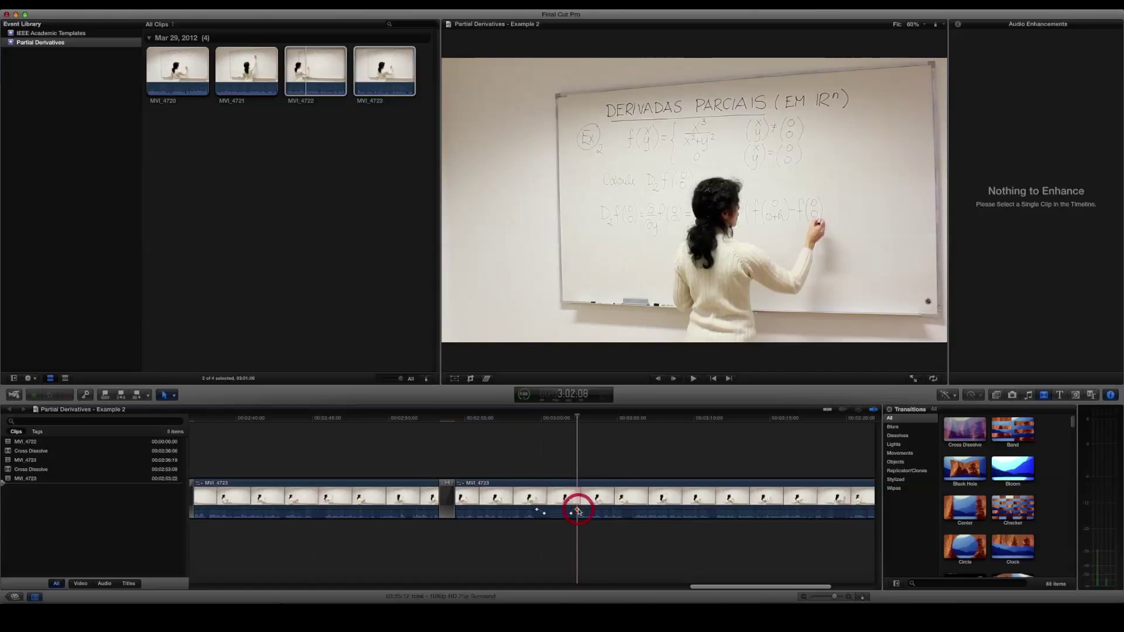
Check the volume keyframes on the last MVI_4723 clip and play through the lowered audio section
left_click(537, 512)
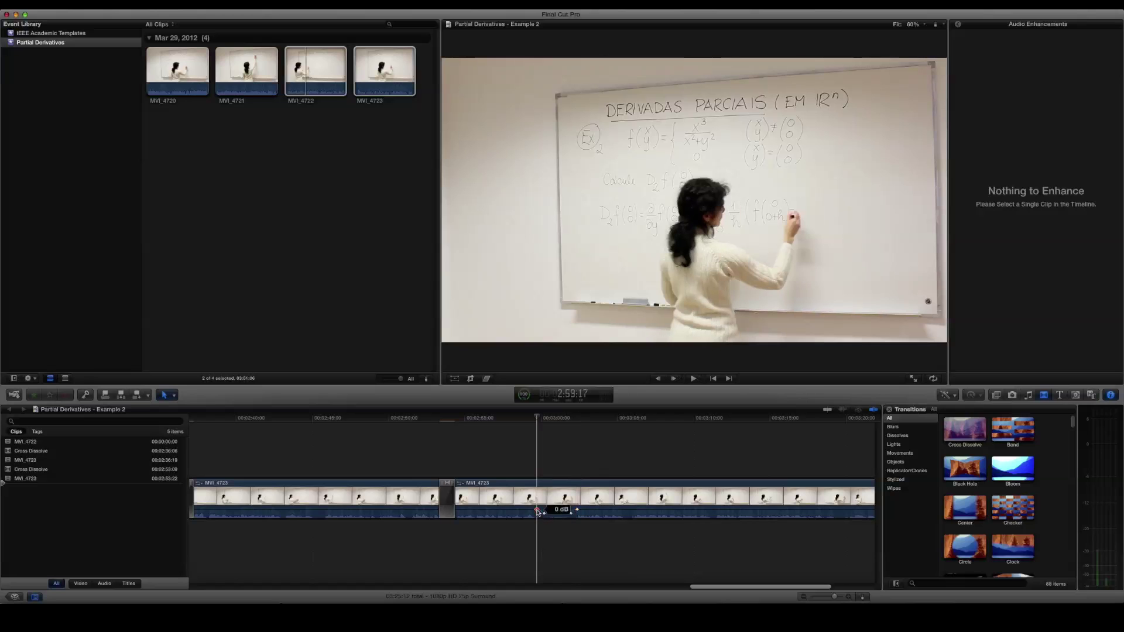
left_click(577, 511)
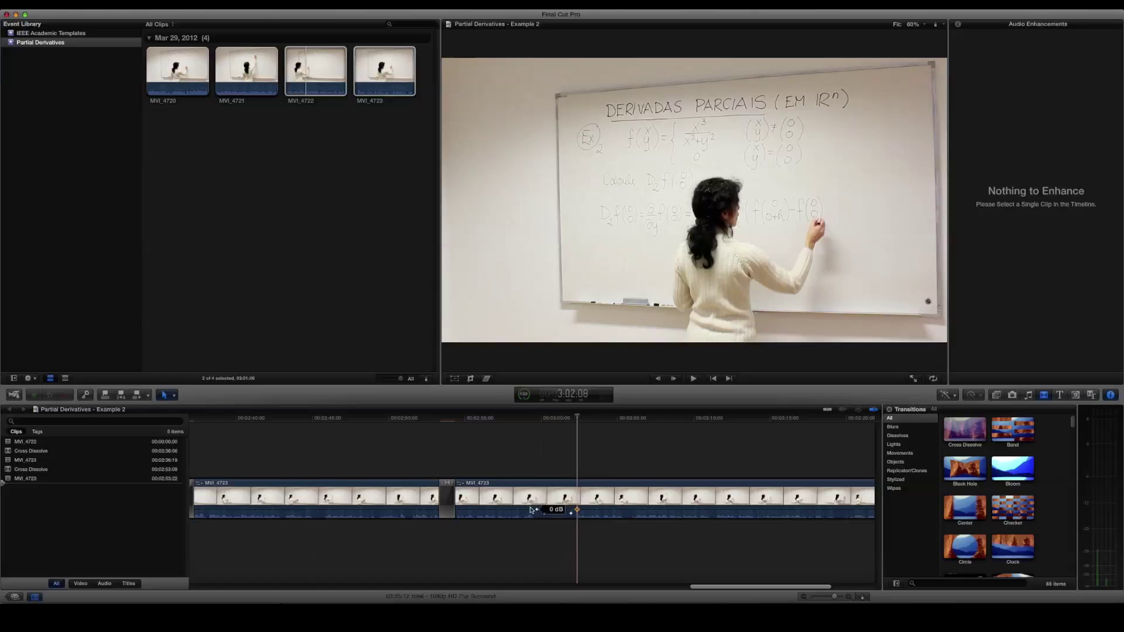
left_click(524, 460)
key("space")
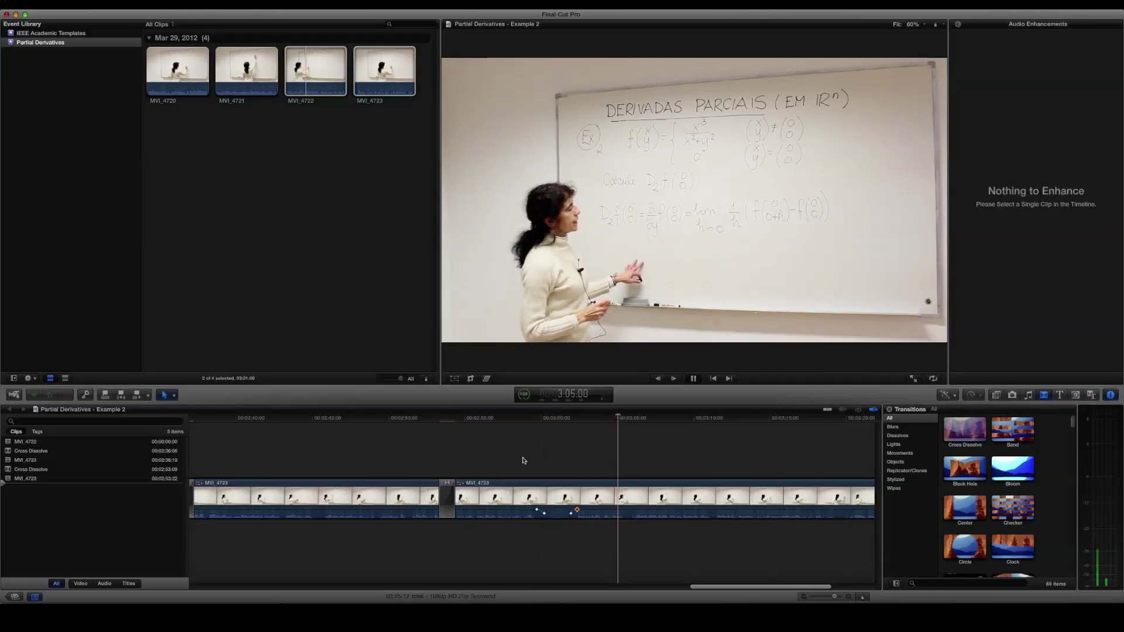
key("space")
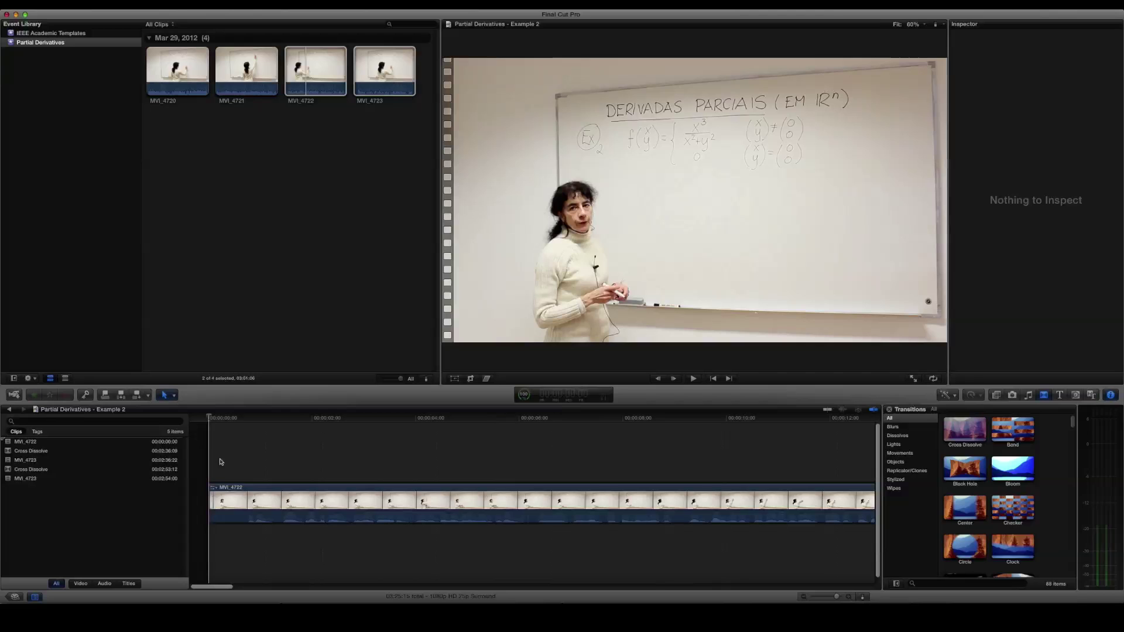
Open the IEEE Academic Intro 2lines project and select all its timeline clips for copying
left_click(15, 597)
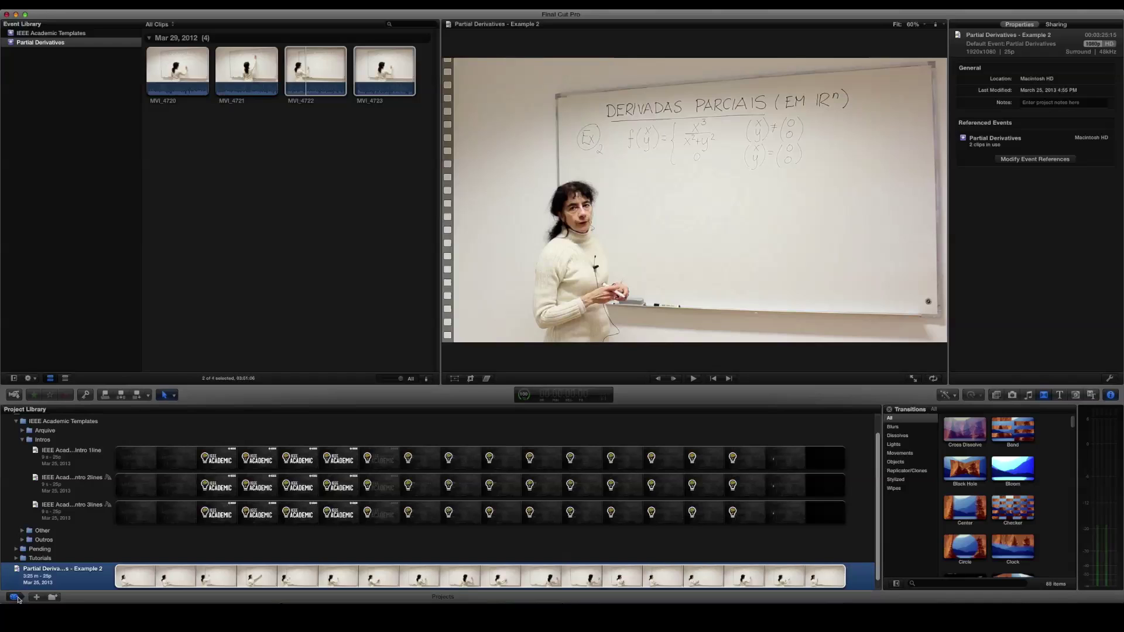
double_click(52, 480)
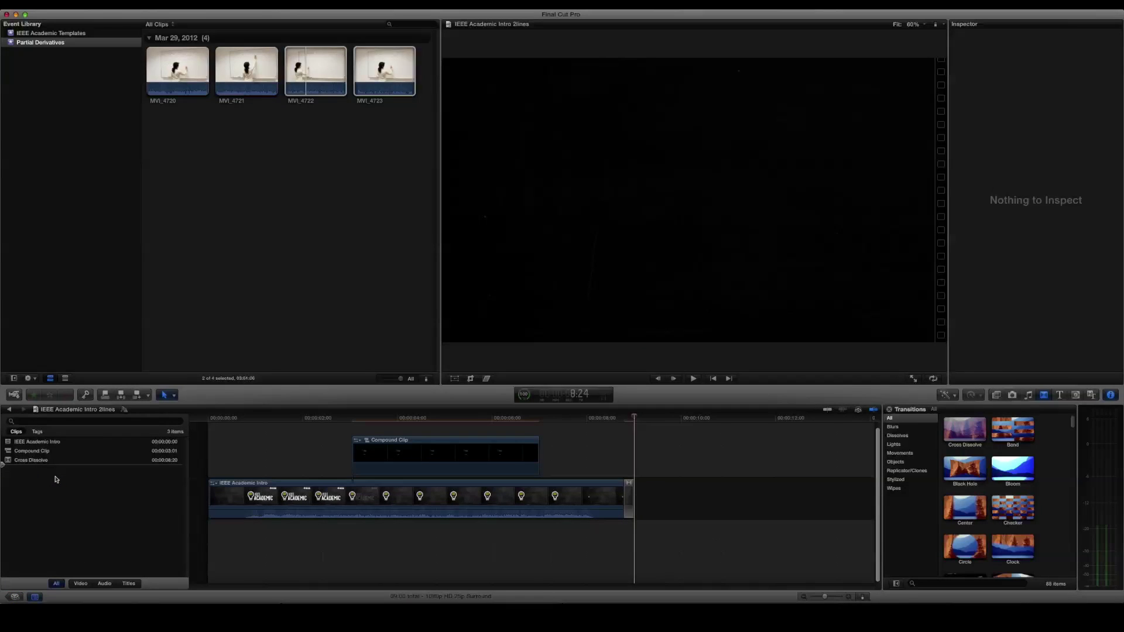
left_click_drag(761, 559, 184, 441)
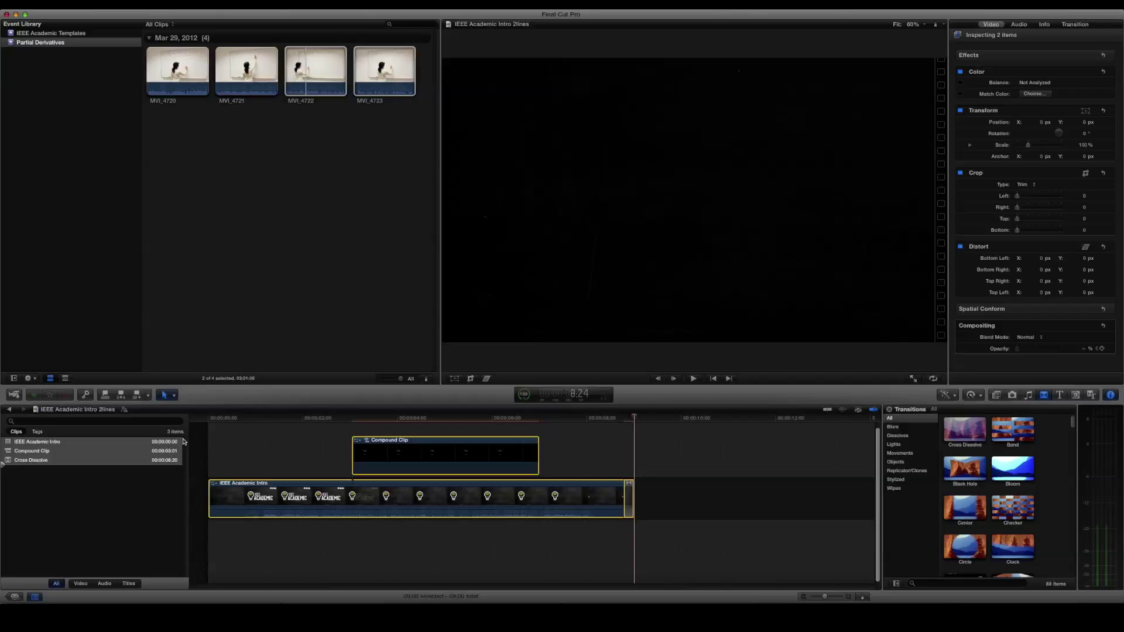
Paste the copied intro at the start of the Partial Derivatives - Example 2 project and play it into MVI_4722
left_click(17, 597)
scroll(23, 556, "down", 1)
double_click(26, 563)
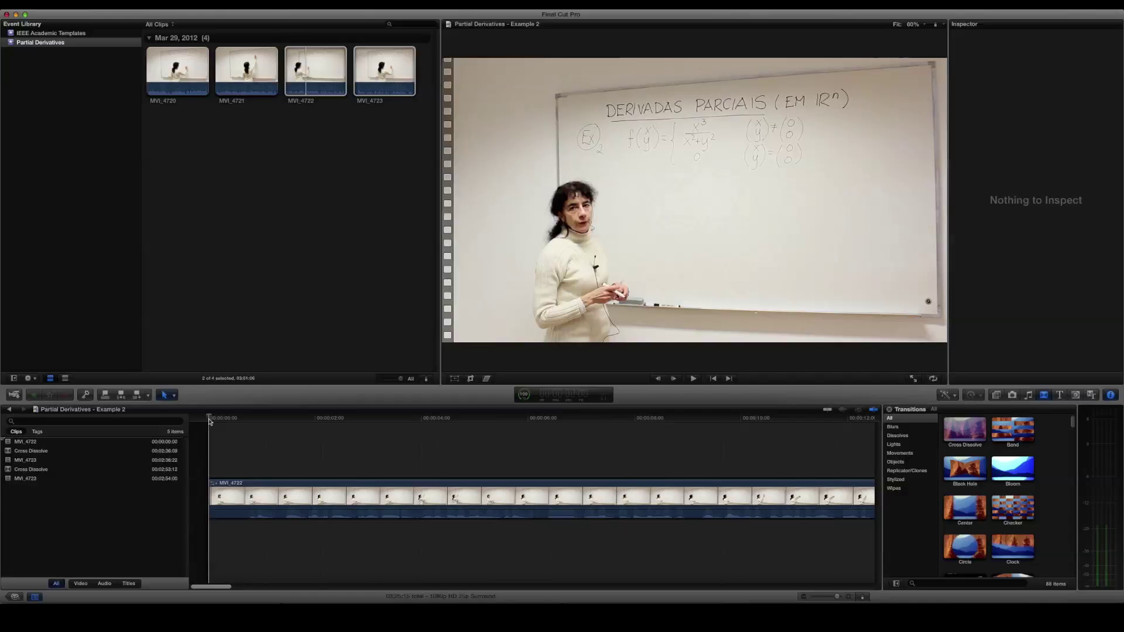
key("super+z")
left_click(214, 417)
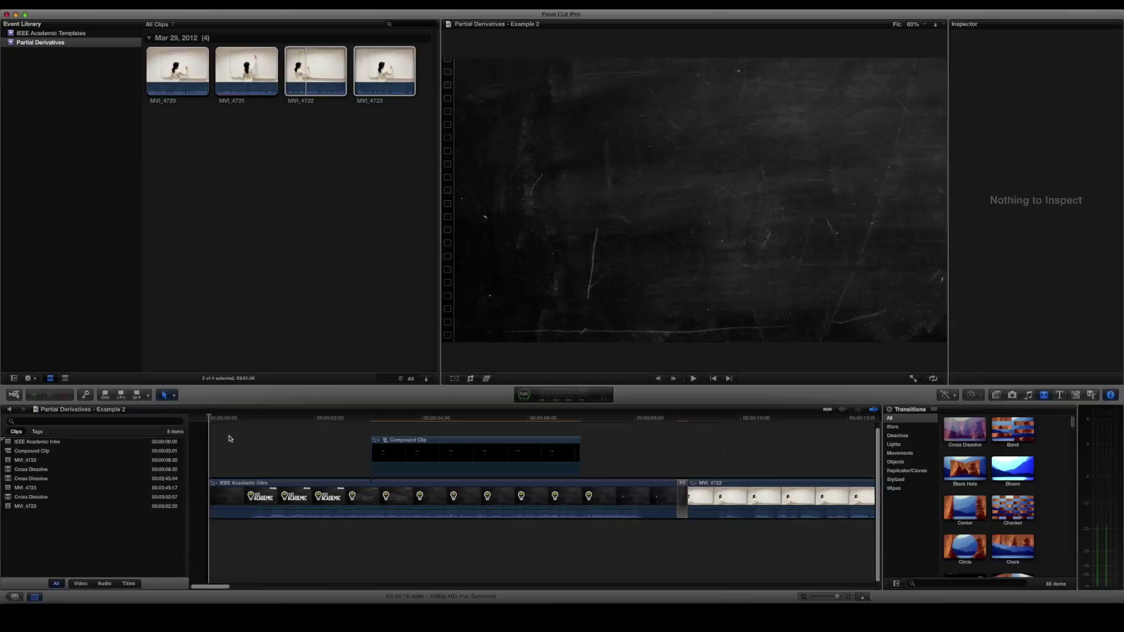
key("space")
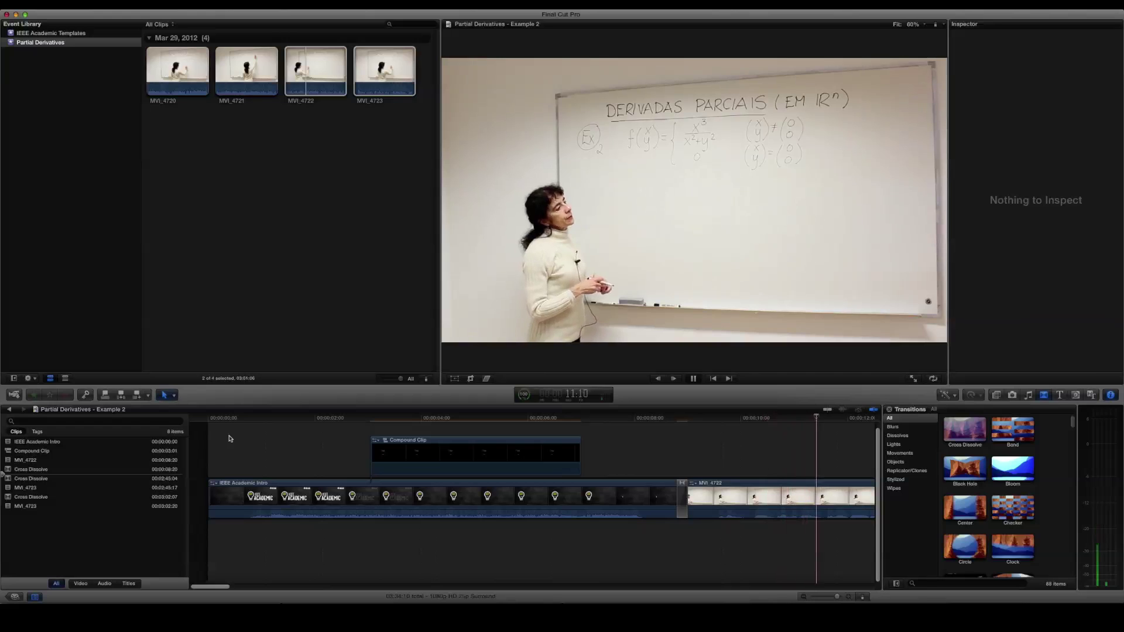
key("space")
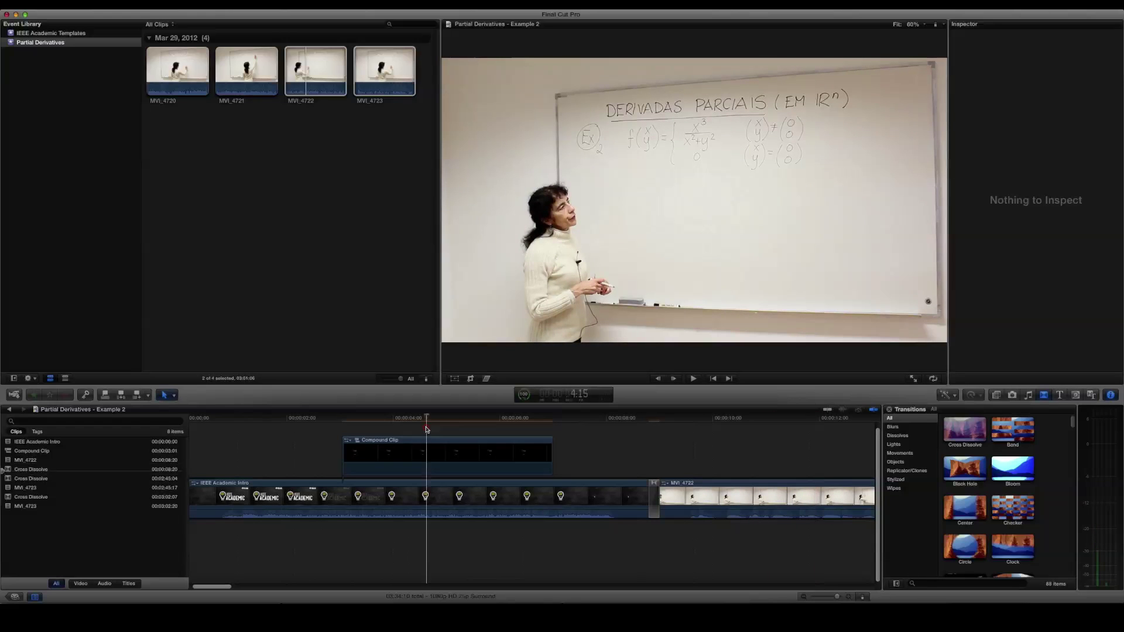
Open the intro's title compound clip and check its title and author text layers
left_click(406, 440)
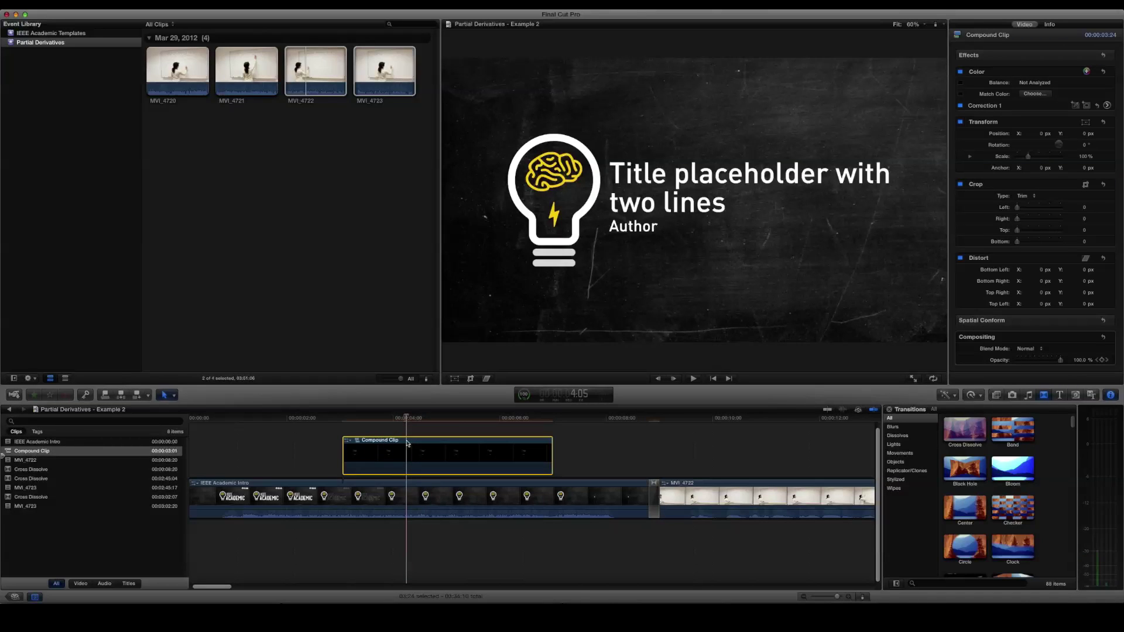
double_click(408, 443)
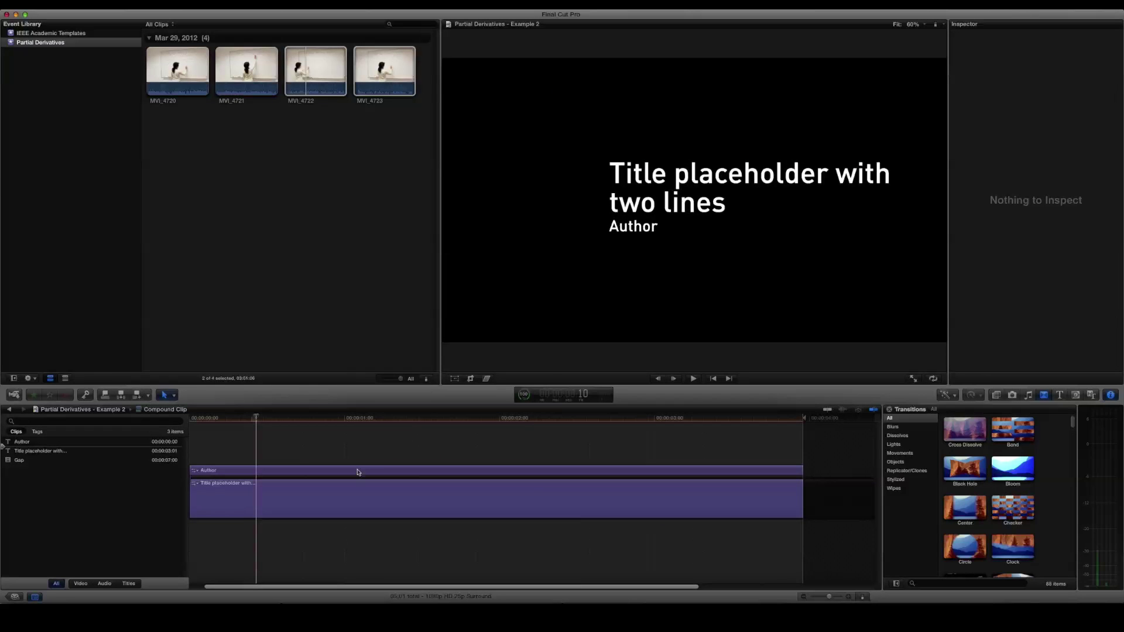
left_click(277, 488)
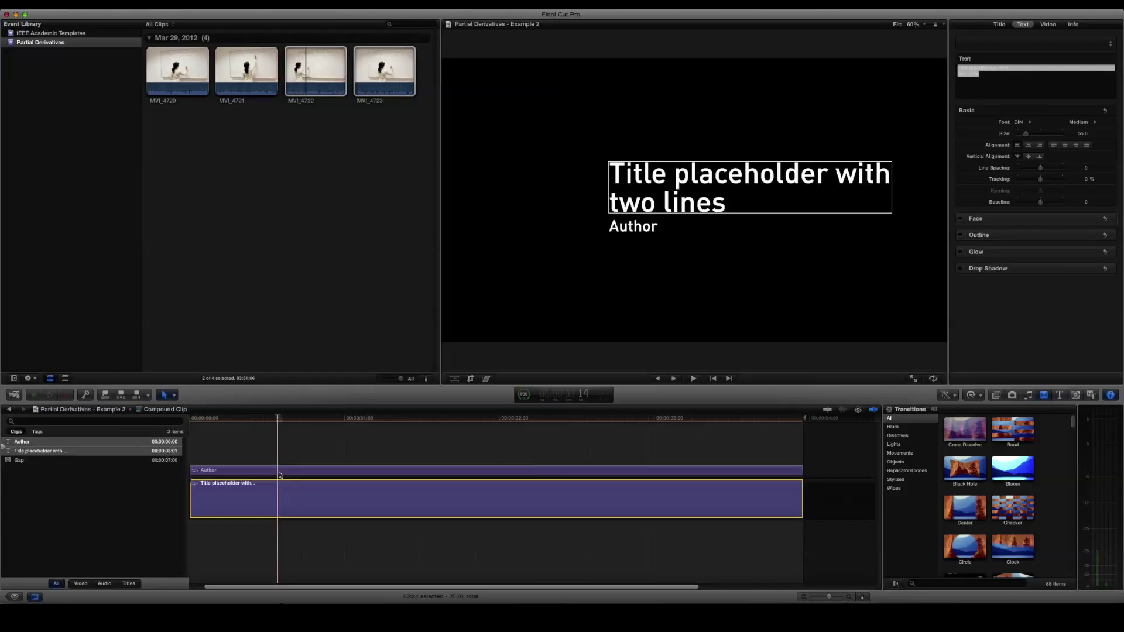
left_click(285, 471)
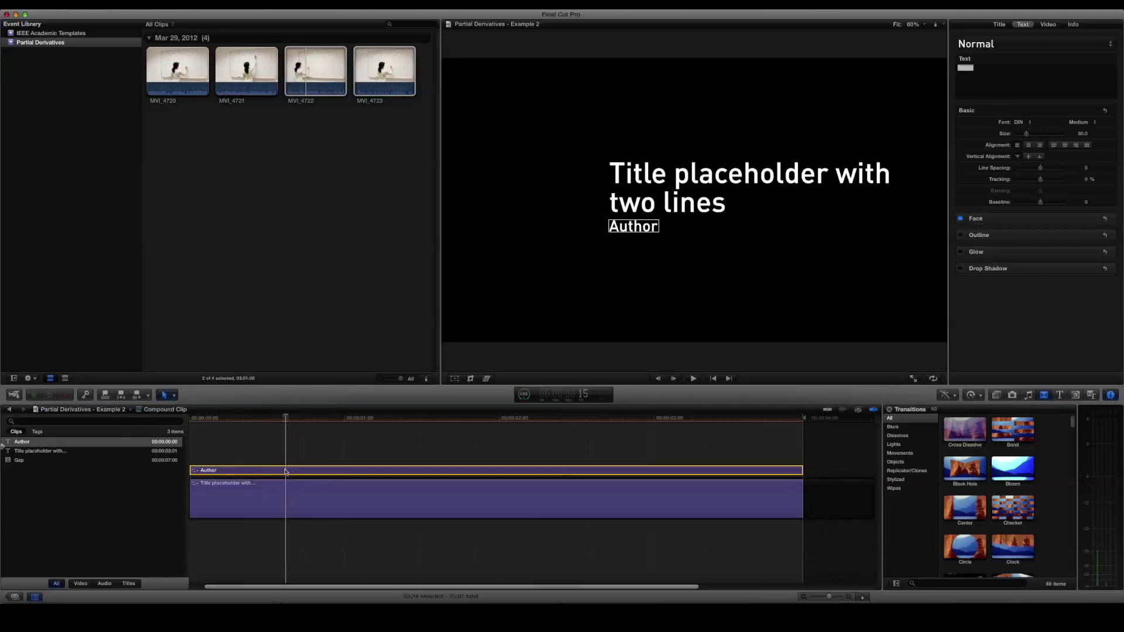
Replace the two-line title placeholder with "Partial Derivatives" on the first line and "(Example 2)" on the second
left_click(303, 491)
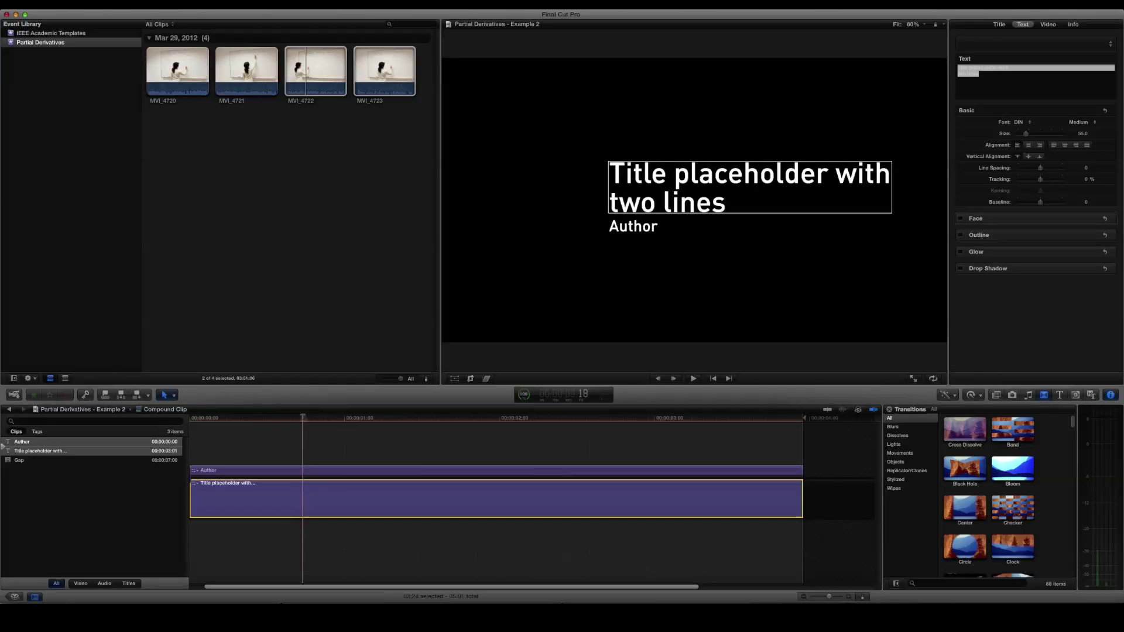
left_click(1014, 74)
left_click_drag(1014, 74, 956, 65)
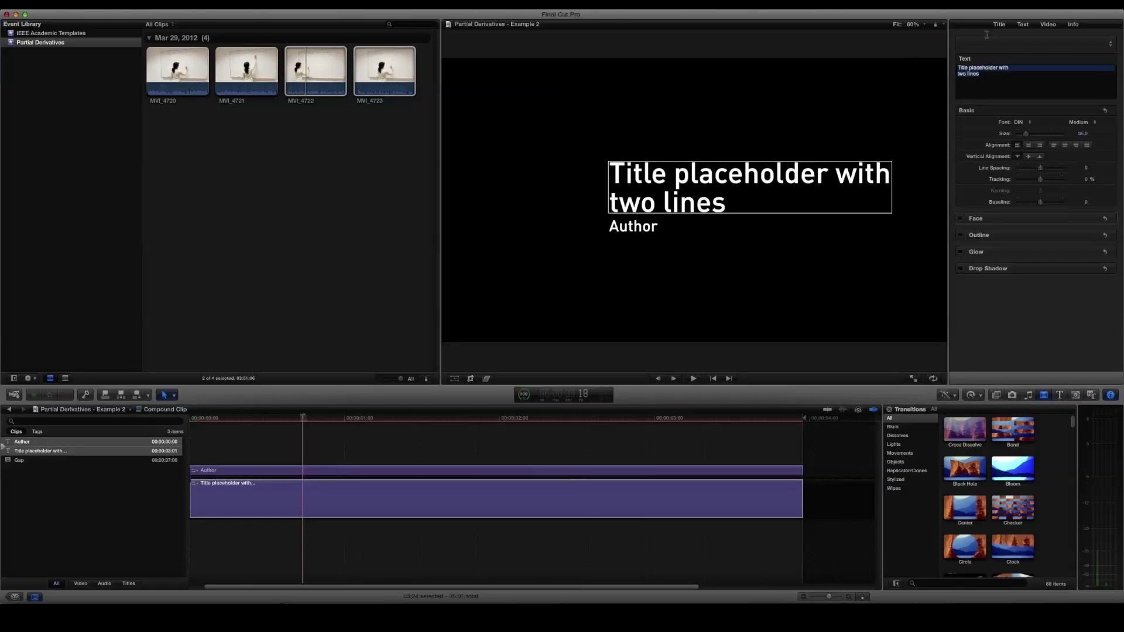
key("BackSpace")
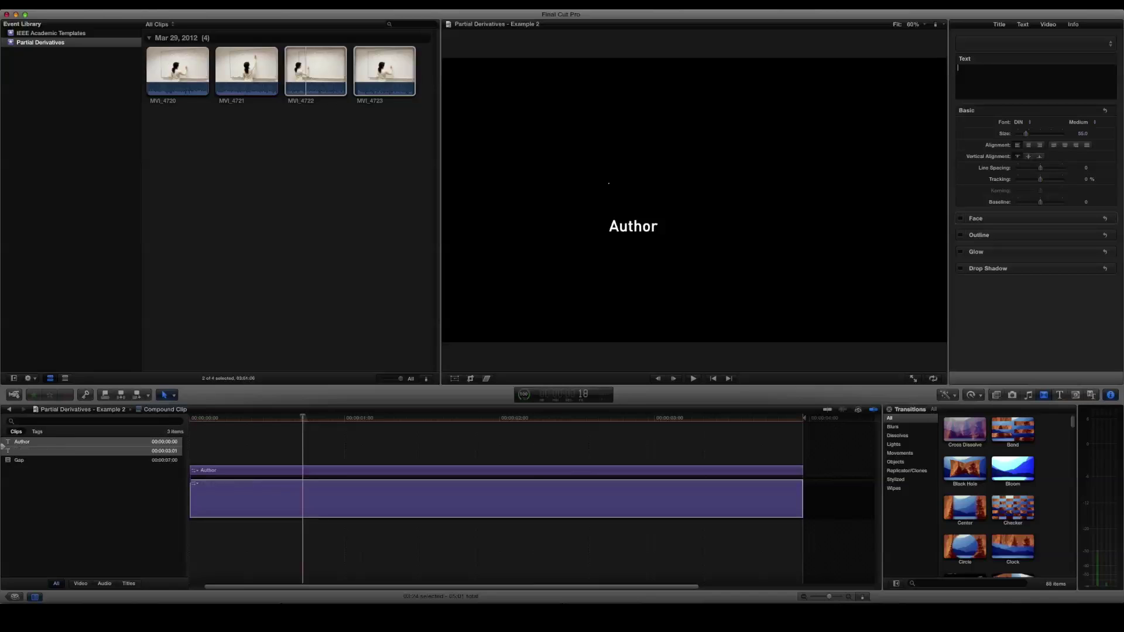
type("Partial Derivatives")
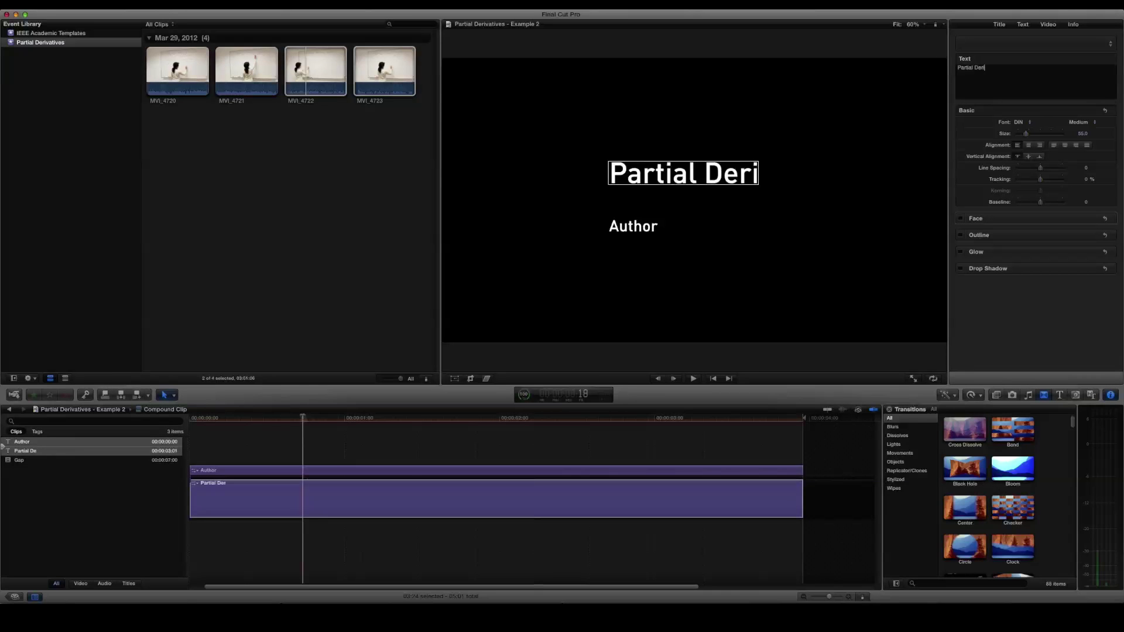
key("Return")
type("(Example 2)")
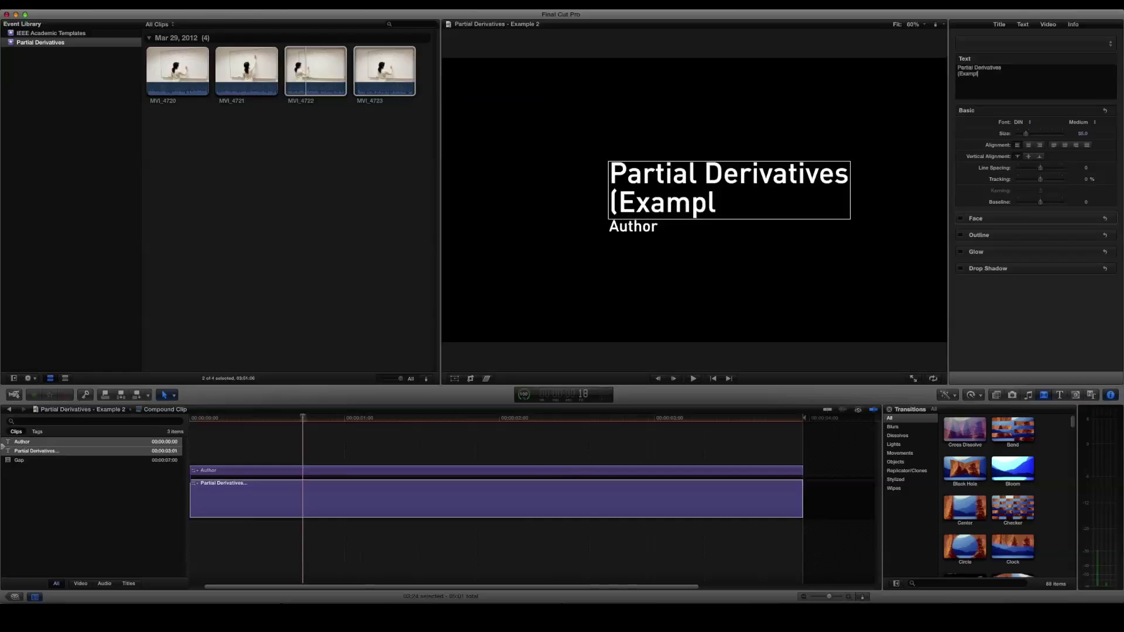
Replace the Author placeholder with the lecturer's full name and return to the main project timeline
left_click(333, 474)
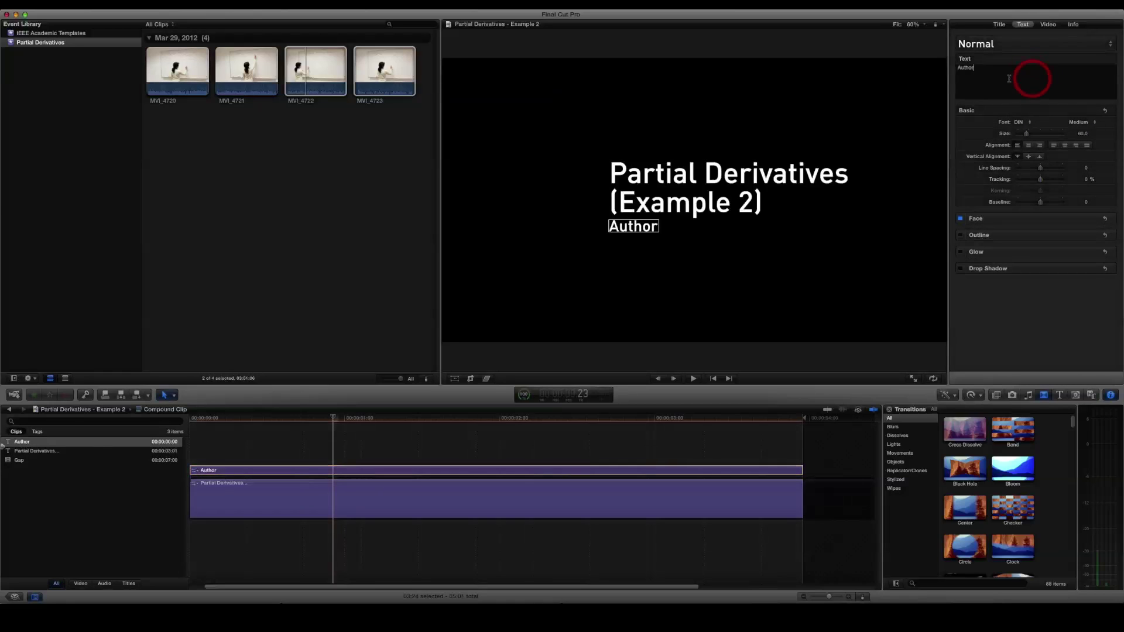
type("Ana Moura Santos")
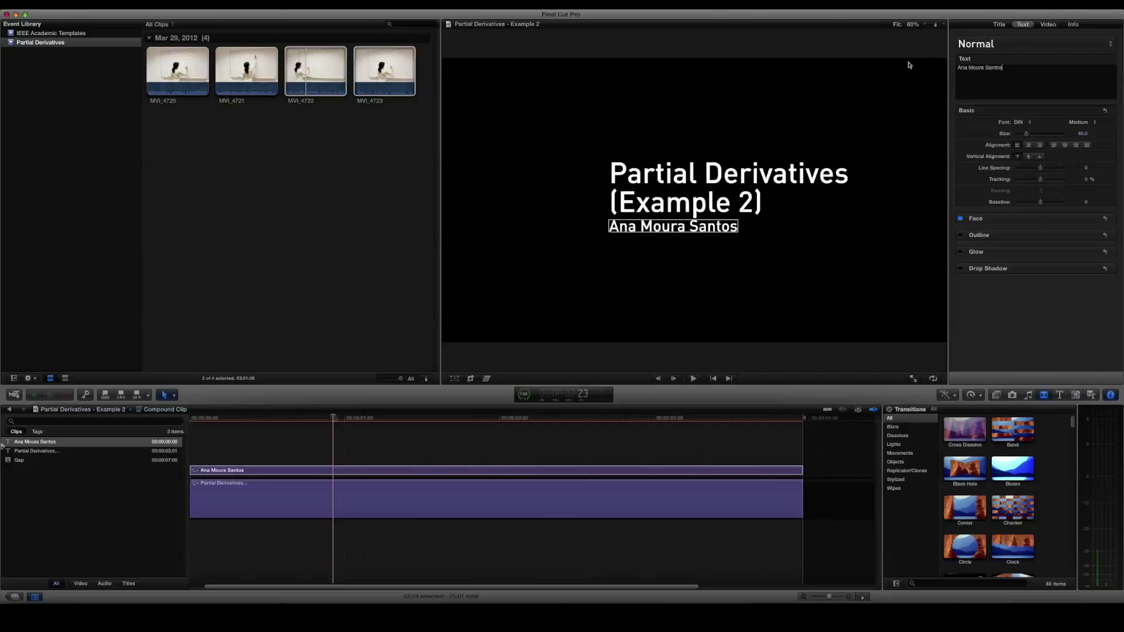
left_click(346, 456)
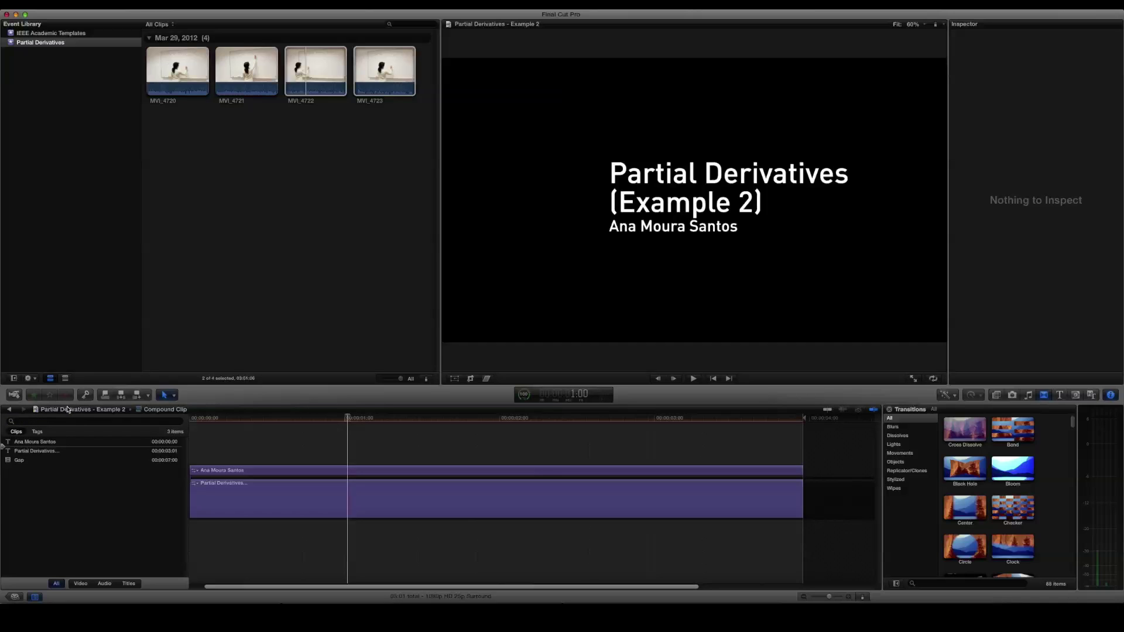
left_click(10, 411)
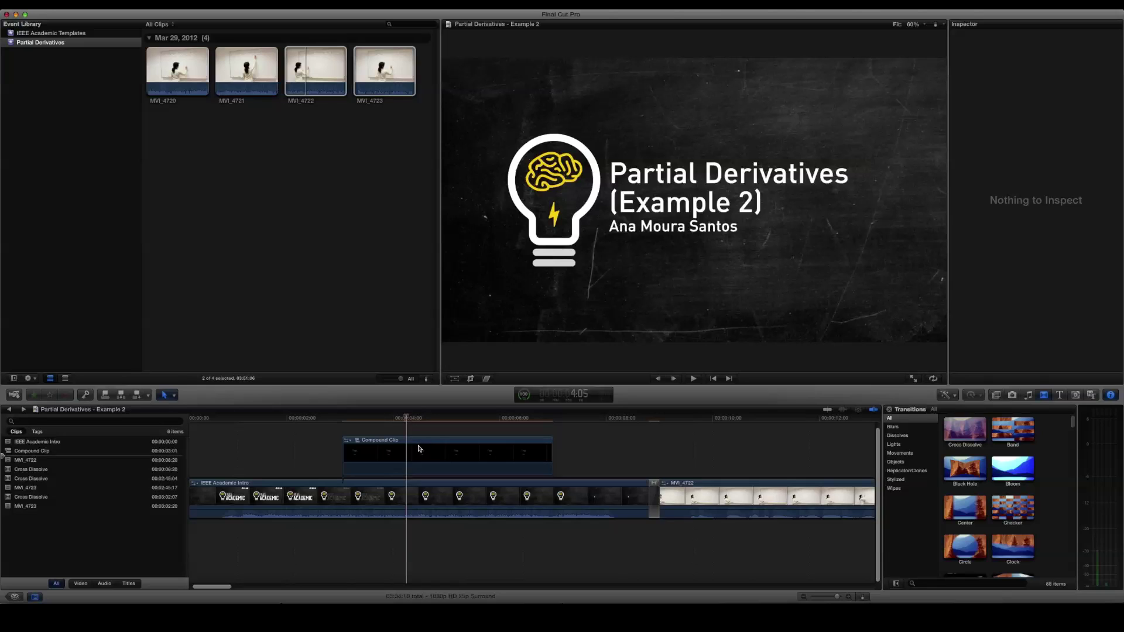
Play the customised intro from its opening seconds into MVI_4722 to check the title
left_click(316, 419)
key("space")
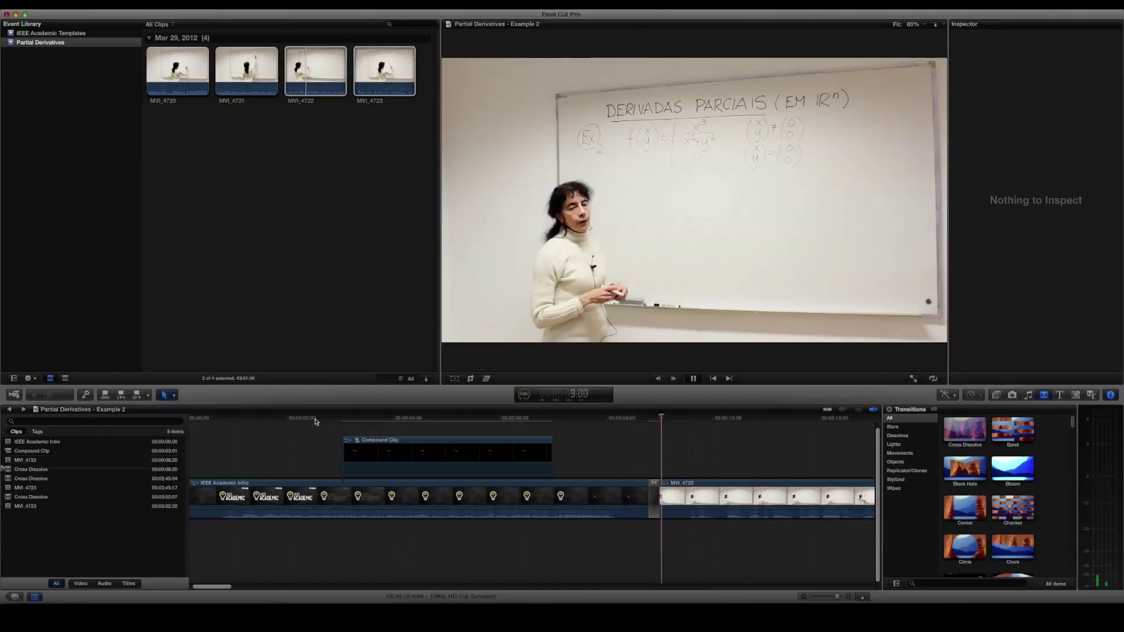
key("space")
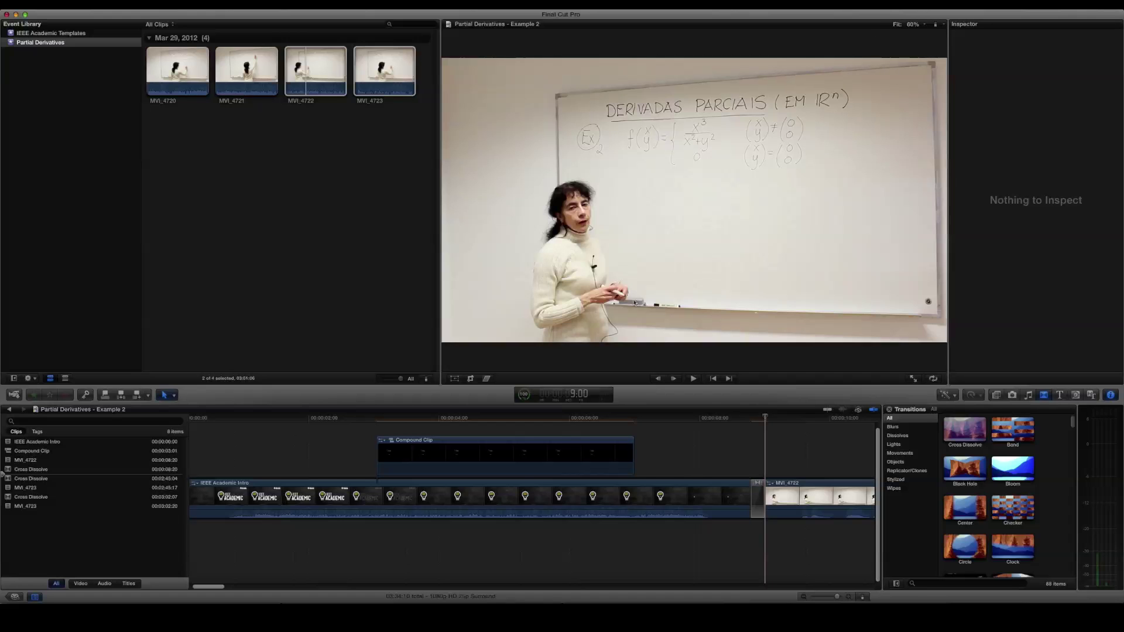
Copy the logo clip from the IEEE PT Academic Corner Logo project and reopen Partial Derivatives - Example 2
left_click(16, 596)
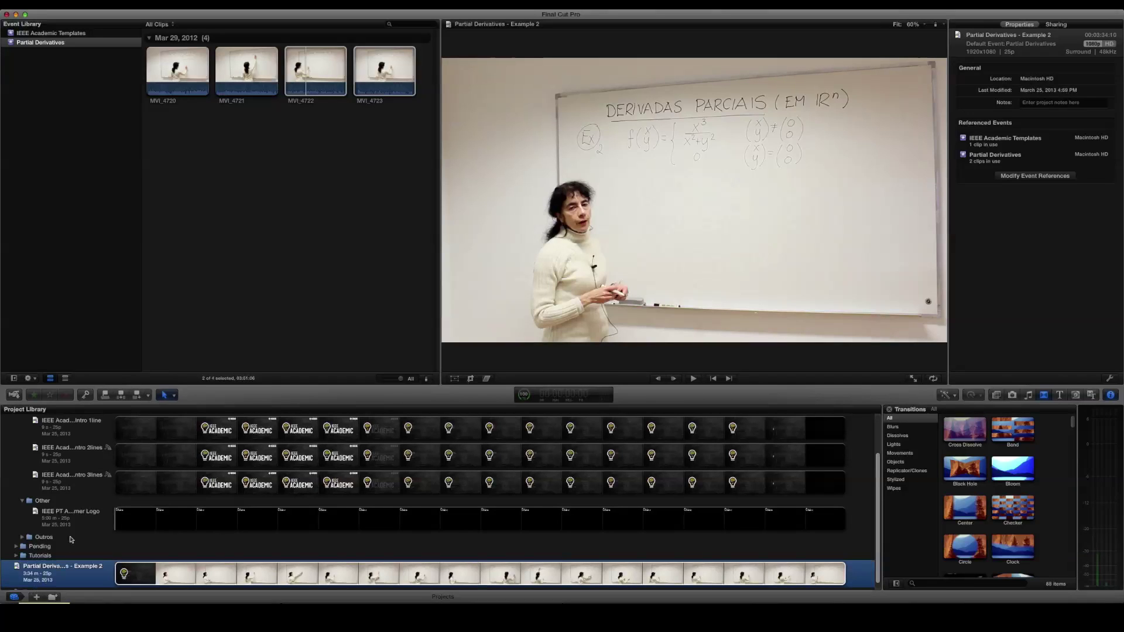
double_click(71, 515)
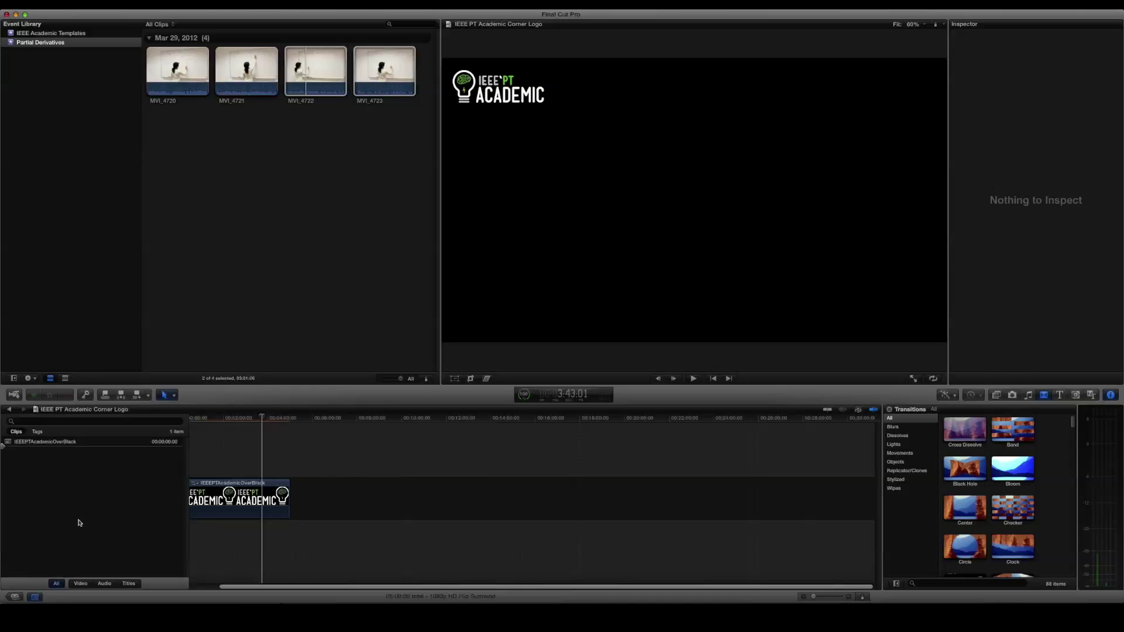
left_click_drag(326, 548, 205, 456)
key("super+4")
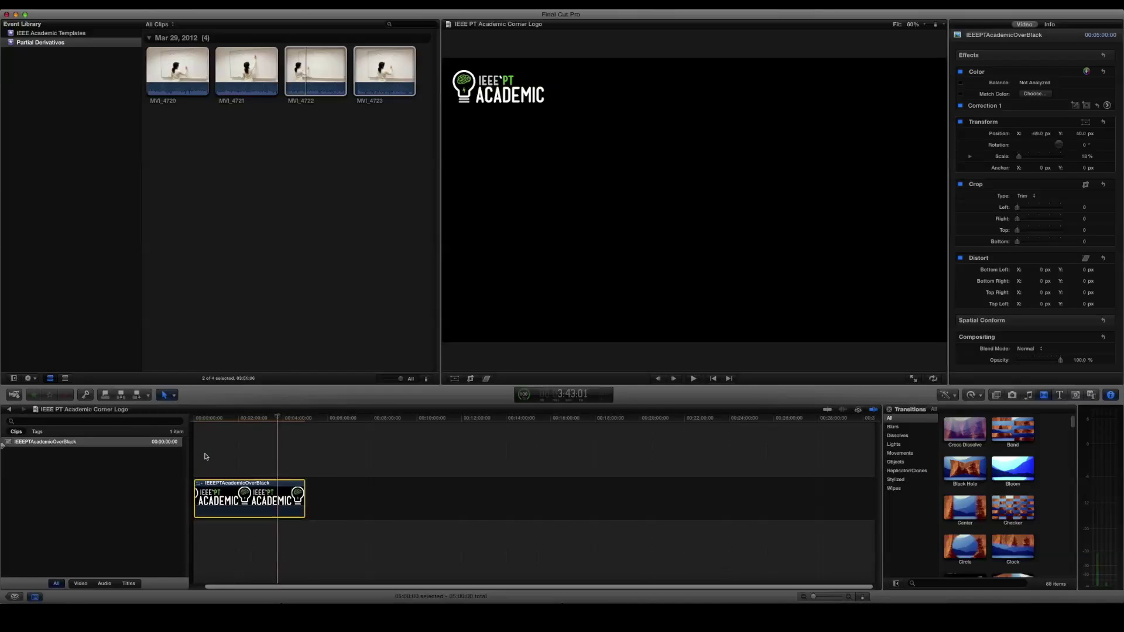
left_click(13, 597)
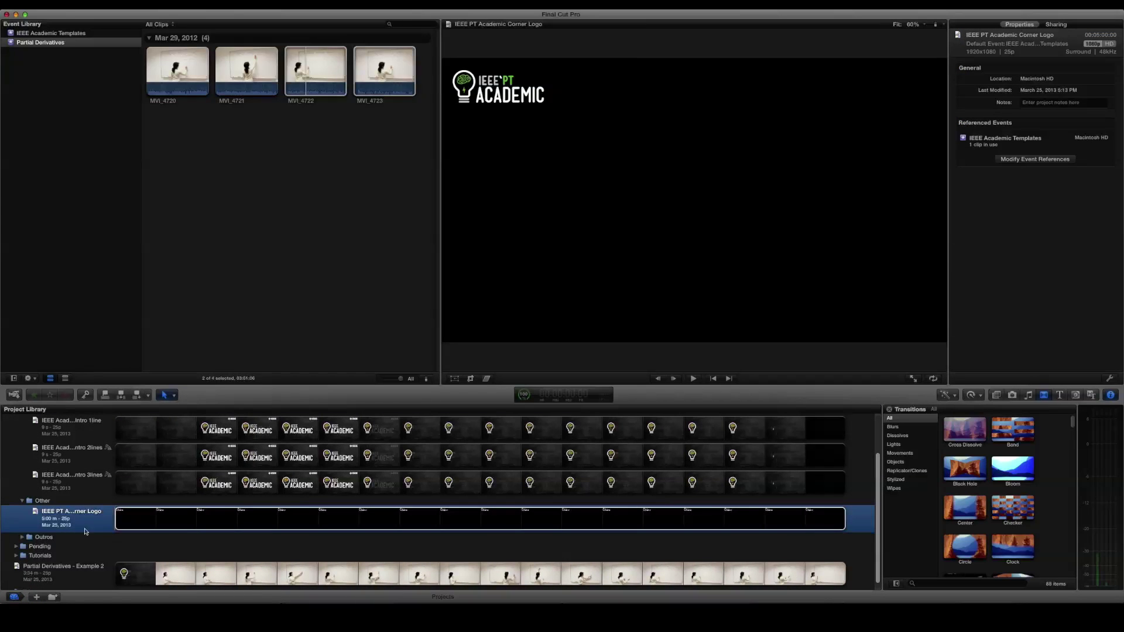
scroll(84, 531, "down", 1)
left_click(98, 571)
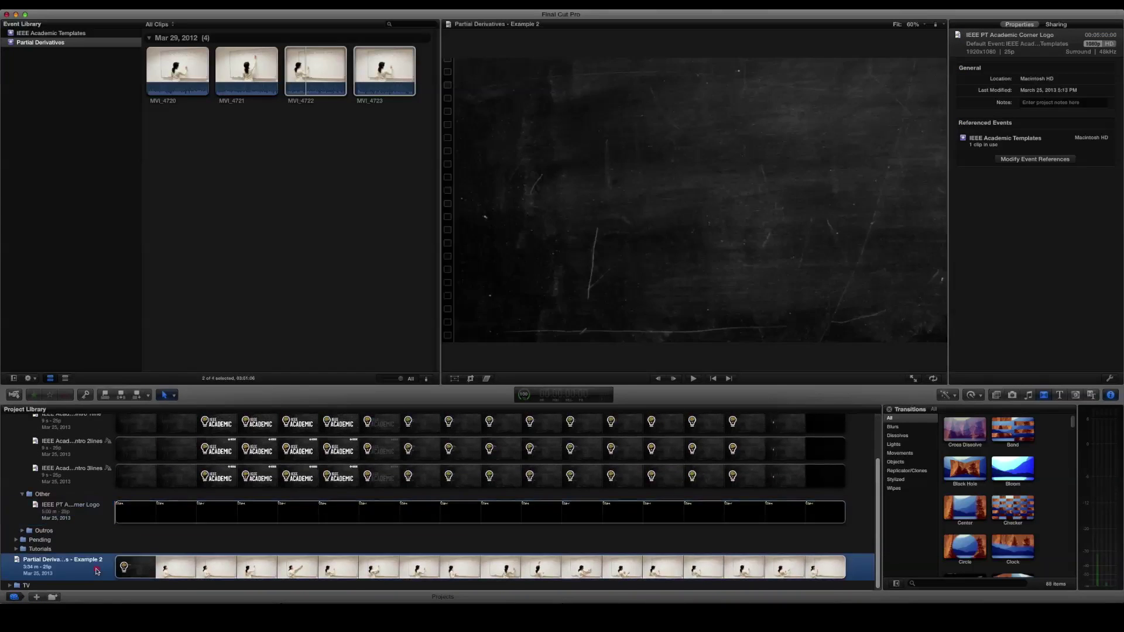
double_click(97, 571)
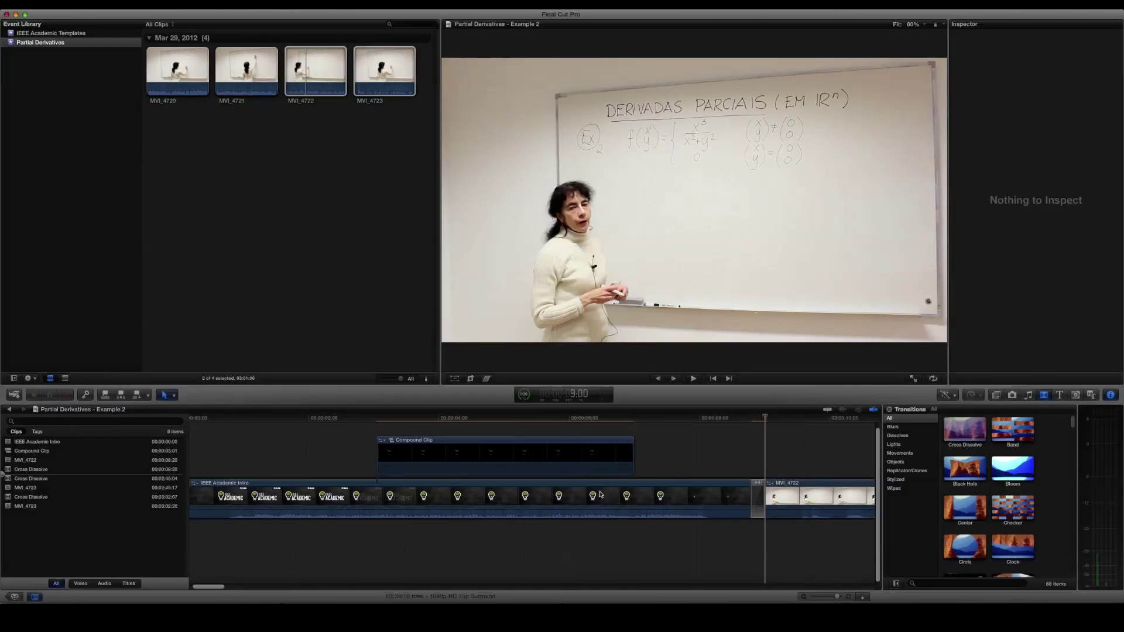
scroll(609, 489, "right", 8)
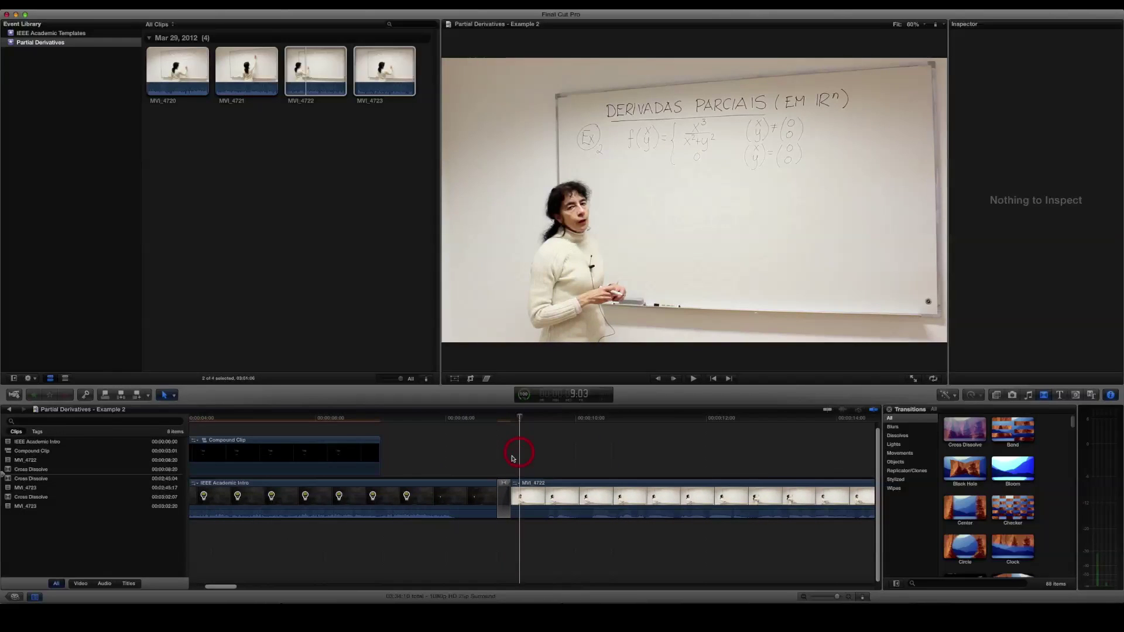
key("super+v")
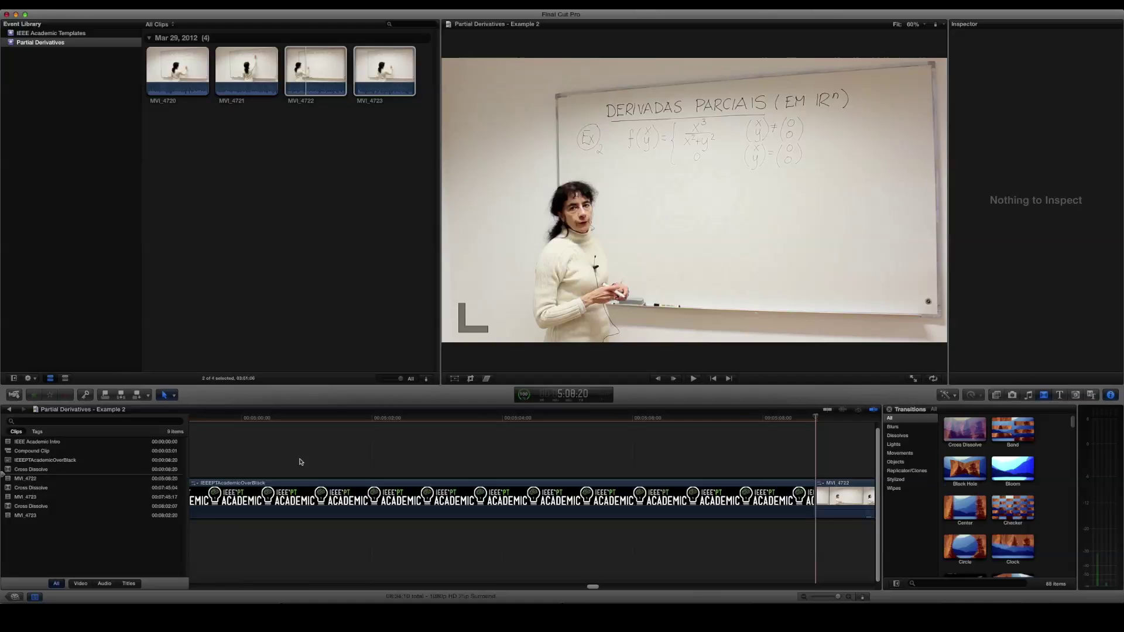
key("super+z")
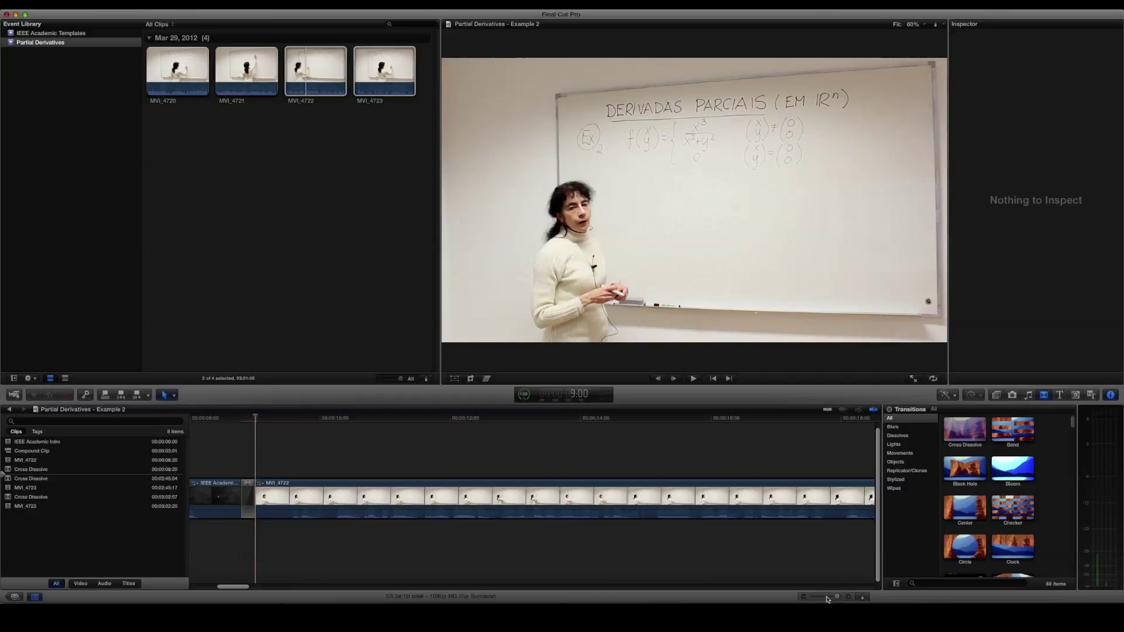
Paste the copied corner logo clip at the end of the timeline, after the last MVI_4723 clip
left_click(827, 597)
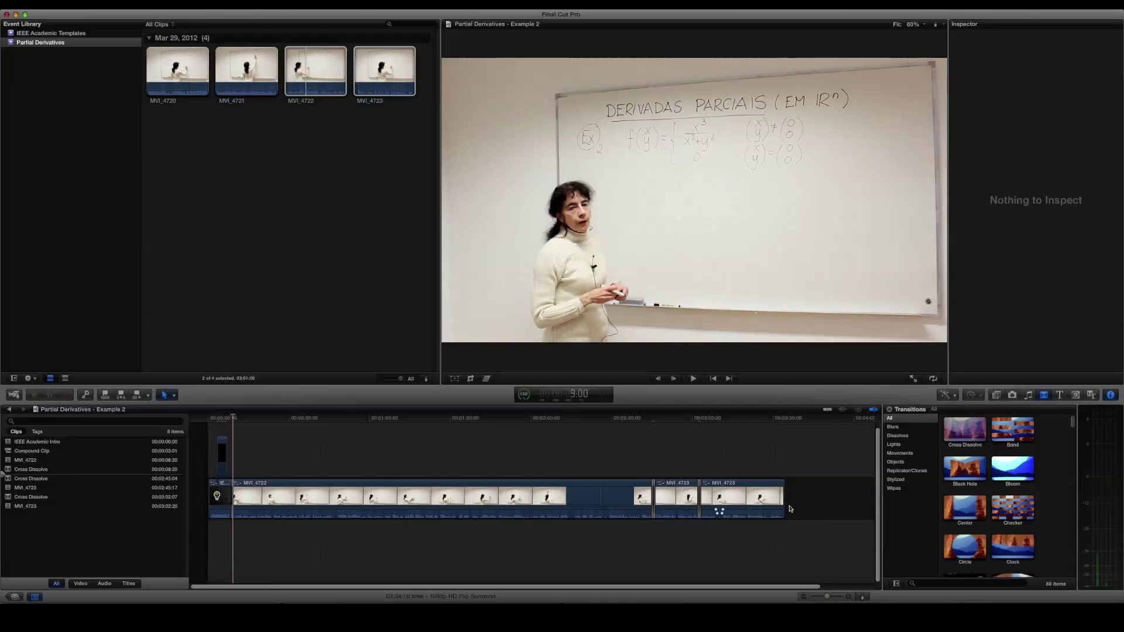
left_click(783, 420)
left_click(783, 420)
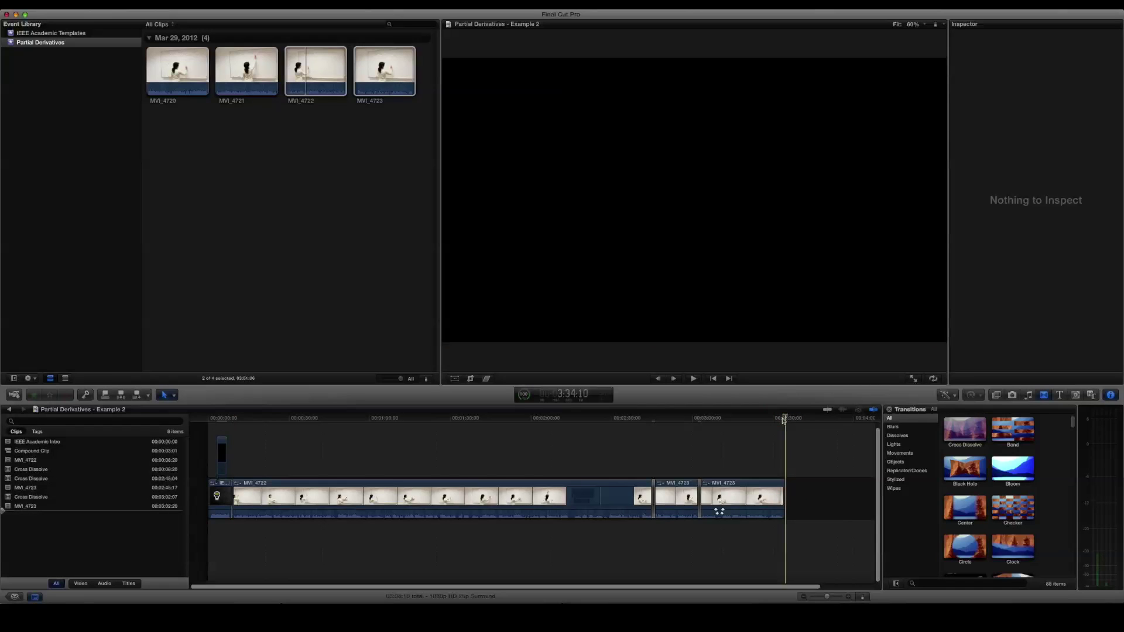
key("super+v")
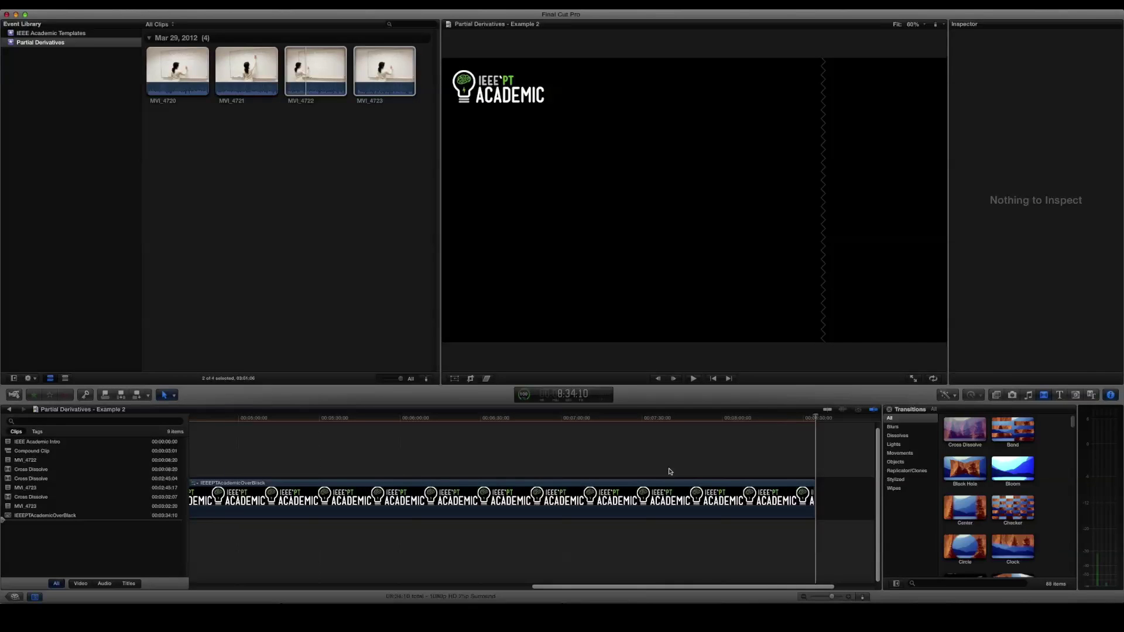
Move the corner logo clip above the lecture footage so it starts with MVI_4722, and check a frame with the overlay
scroll(343, 487, "left", 10)
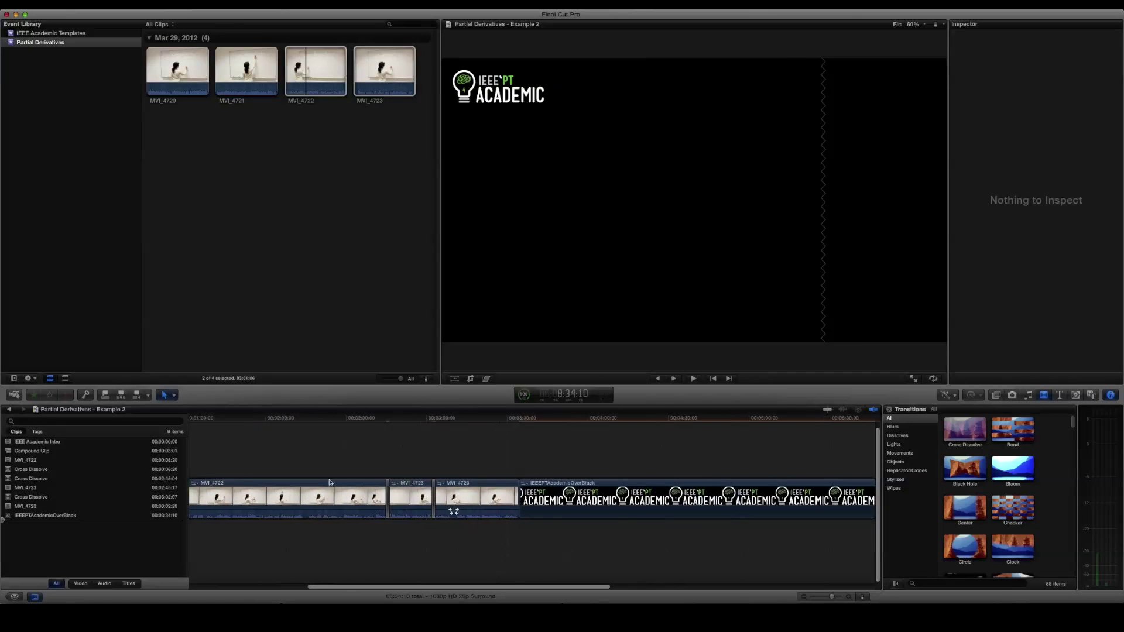
scroll(332, 482, "left", 4)
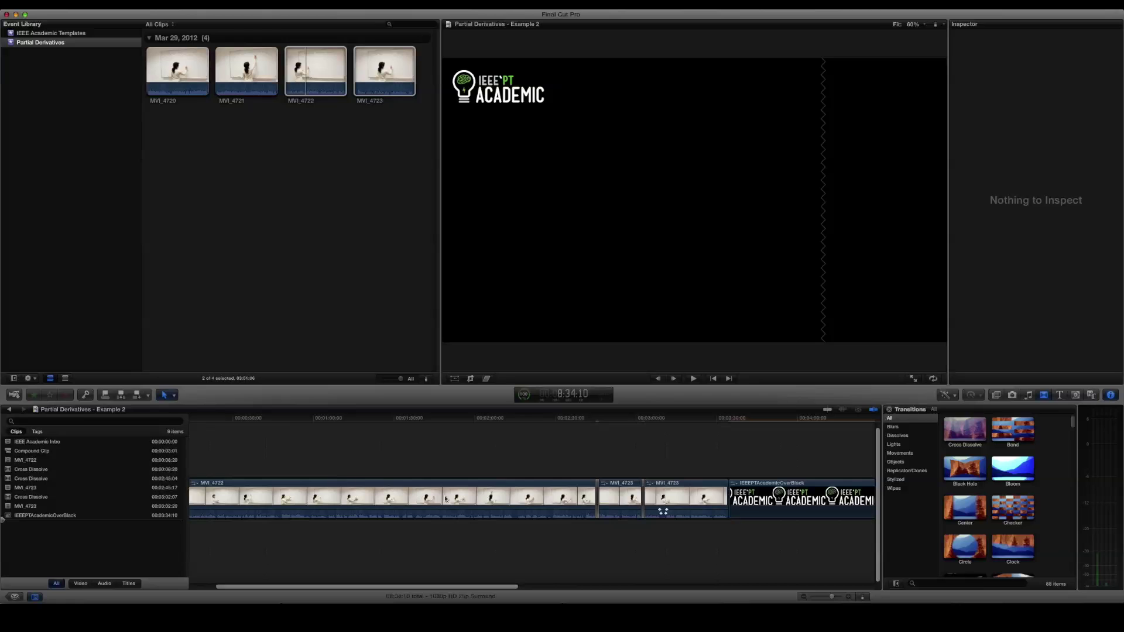
left_click_drag(803, 511, 308, 466)
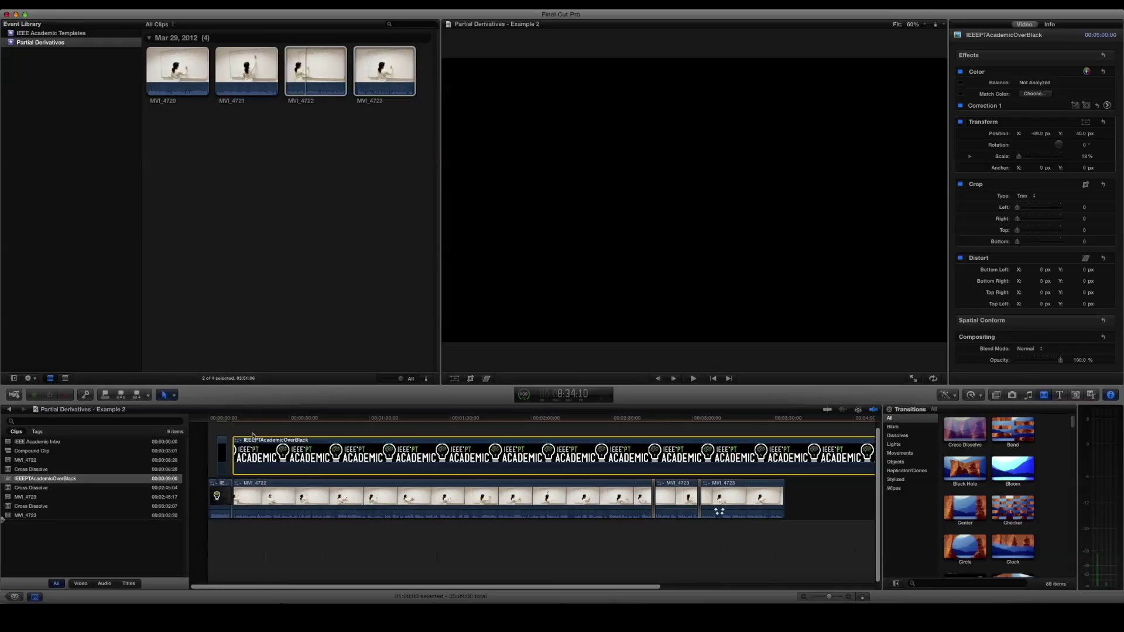
left_click(237, 420)
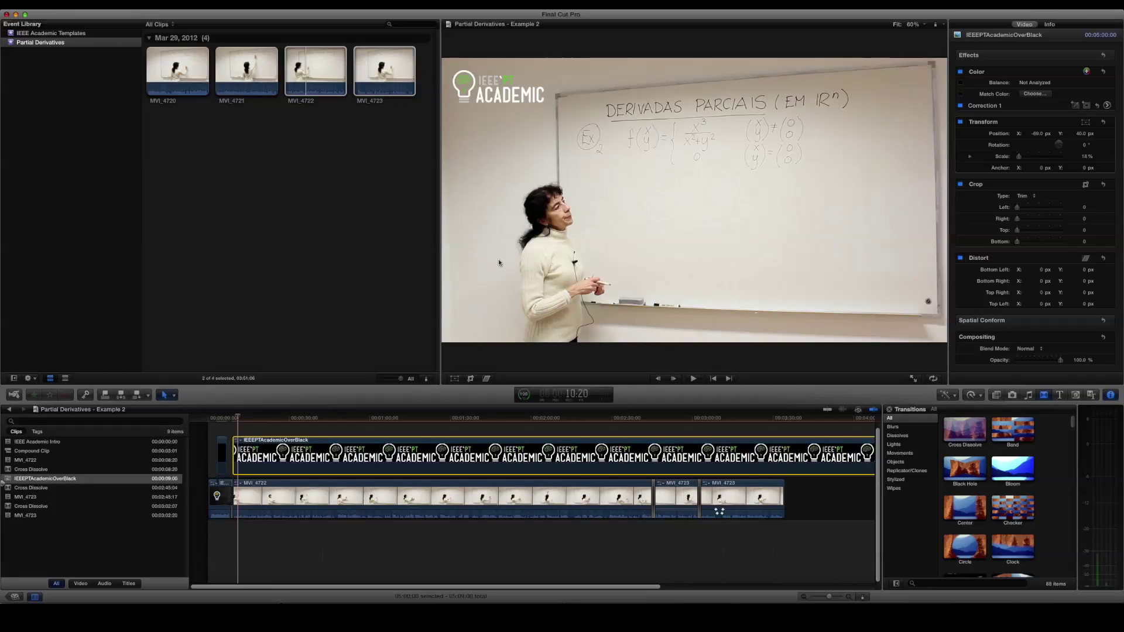
Trim the end of the corner logo clip to match the end of the last MVI_4723 clip
scroll(263, 480, "up", 1)
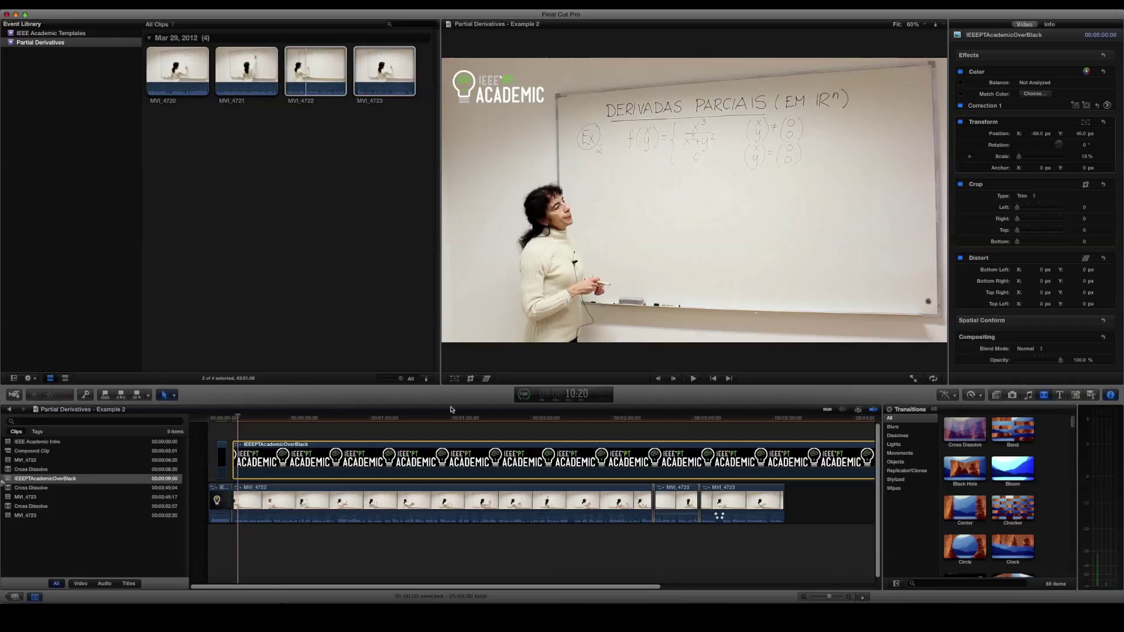
scroll(684, 456, "right", 3)
left_click_drag(699, 417, 599, 454)
scroll(872, 453, "right", 5)
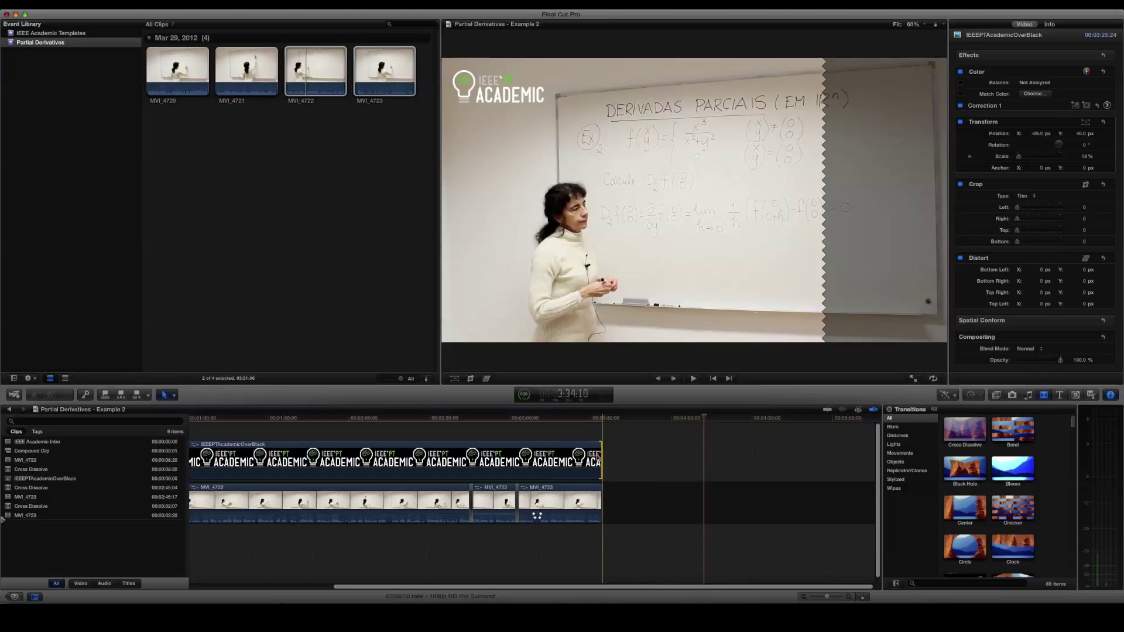
left_click(604, 420)
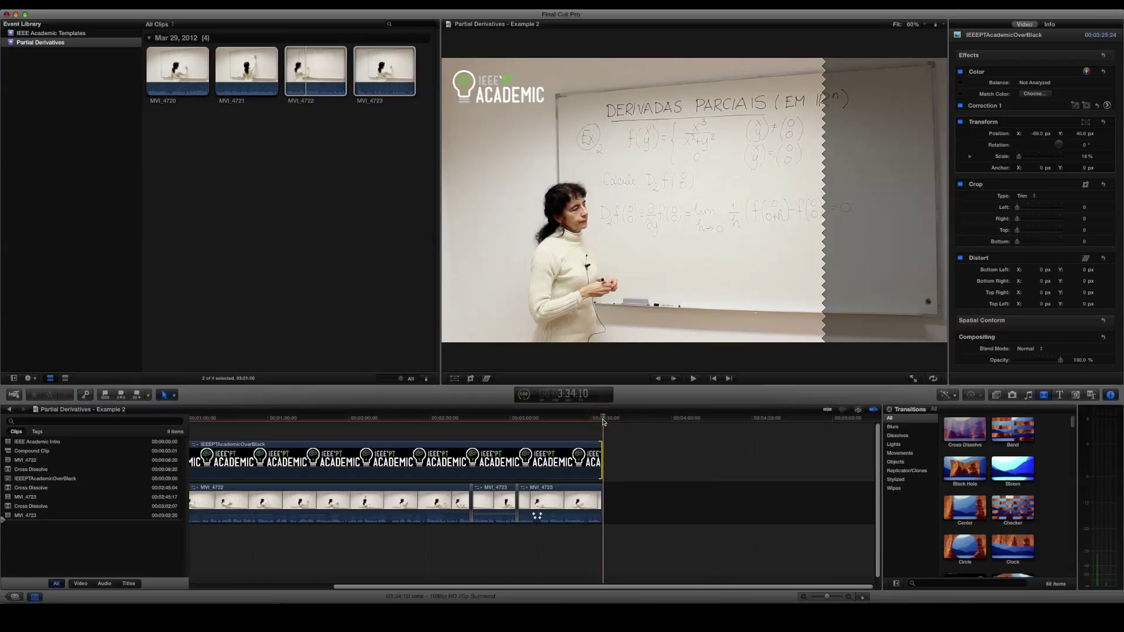
left_click(609, 463)
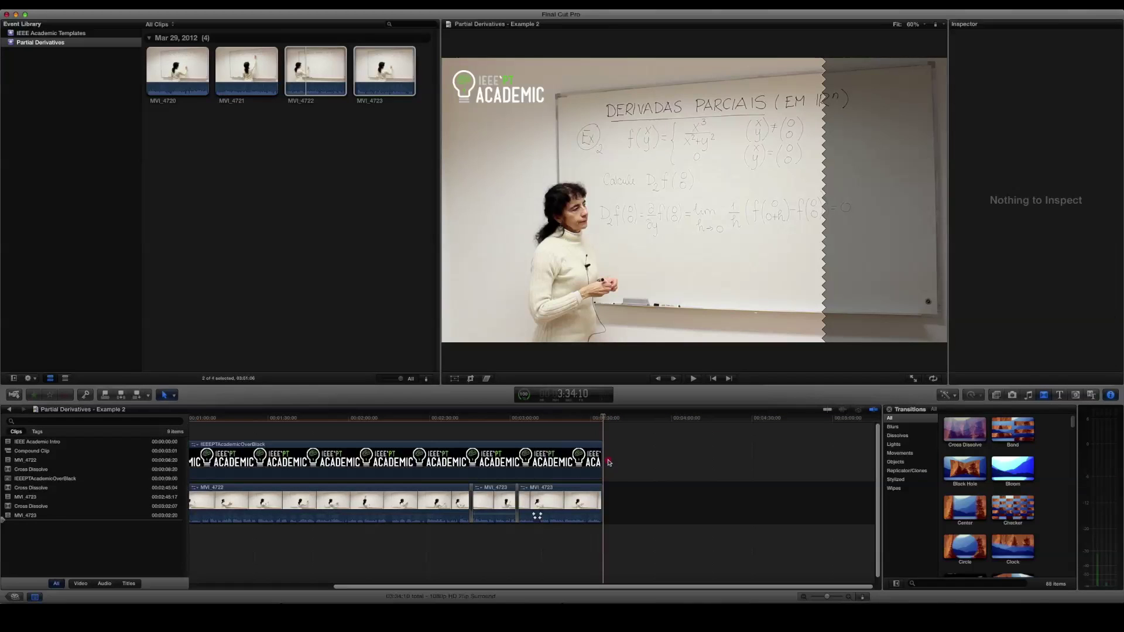
Play the project's end and the change from intro to lecture to check the corner logo overlay
key("space")
scroll(609, 463, "left", 5)
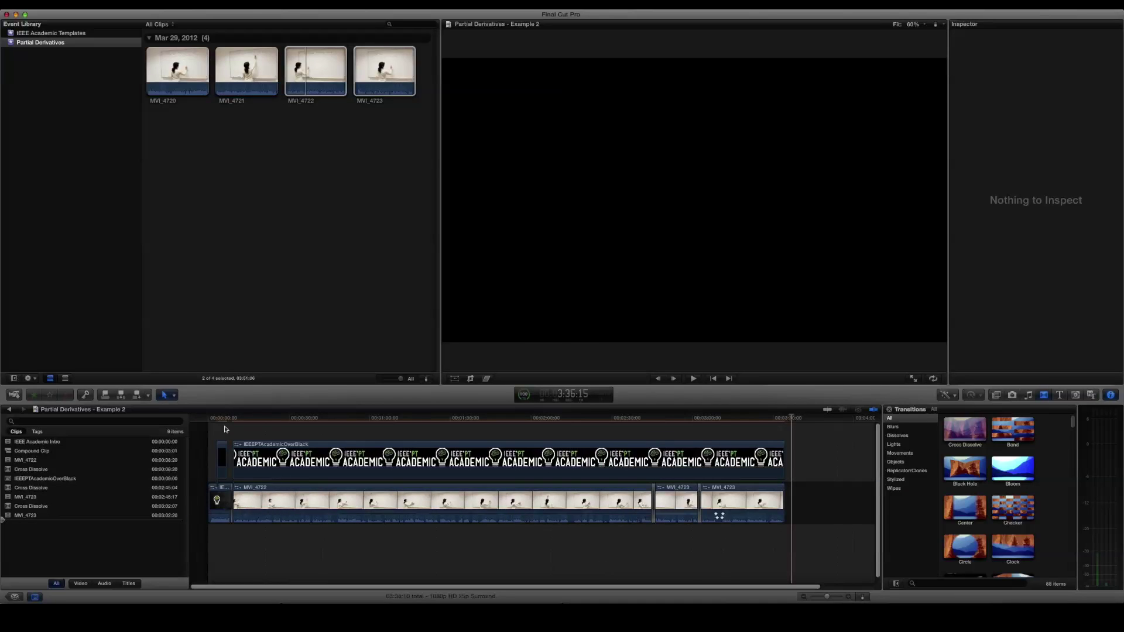
left_click(225, 422)
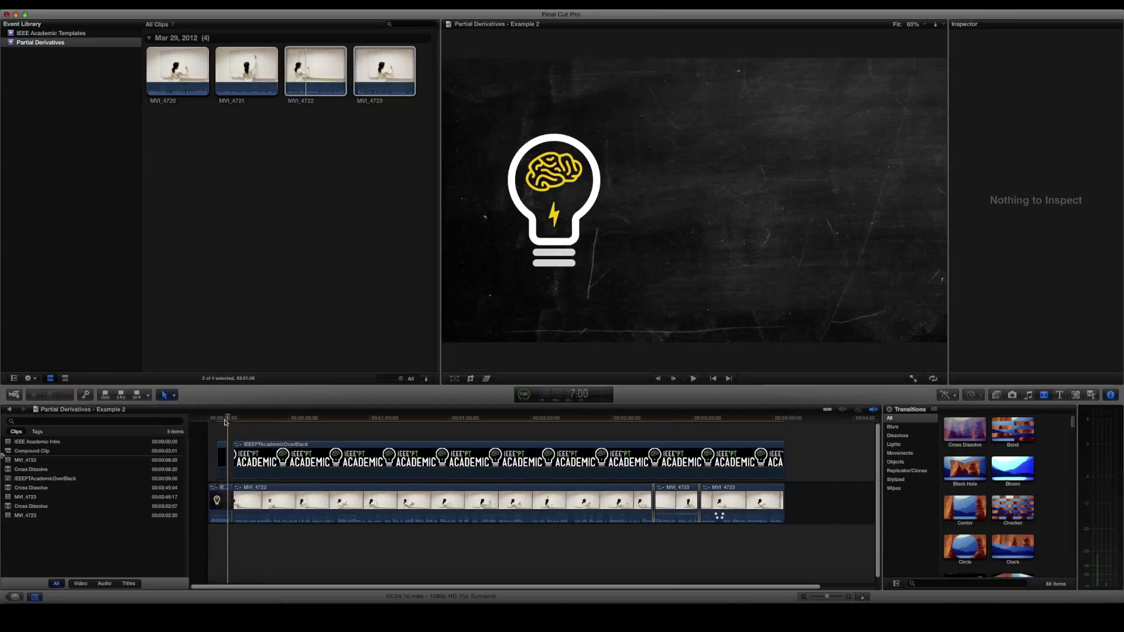
key("space")
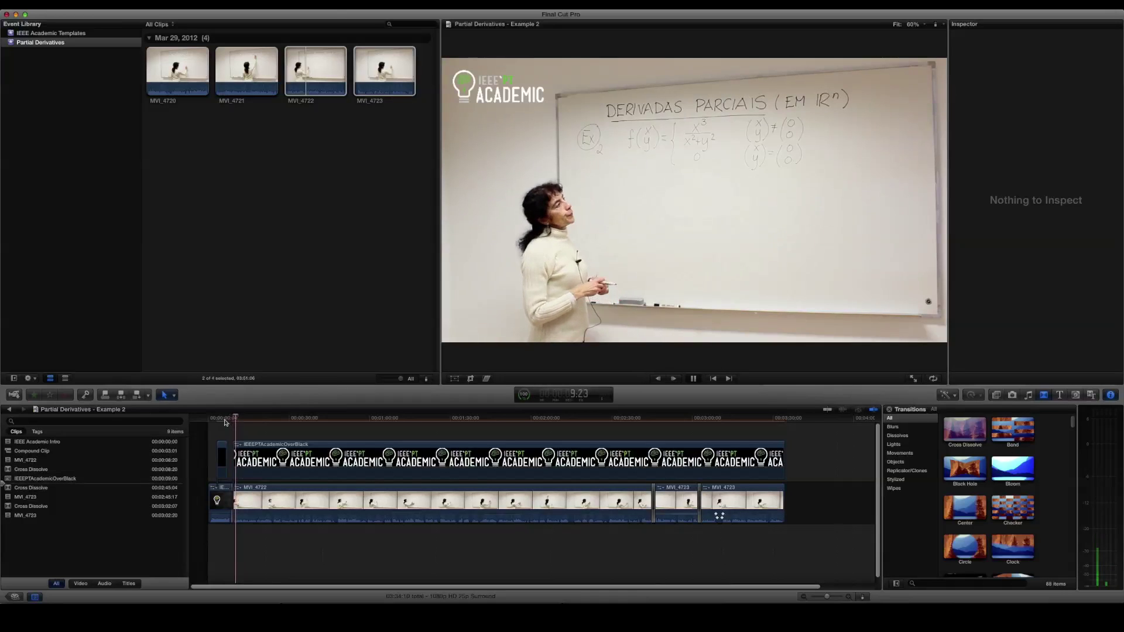
key("space")
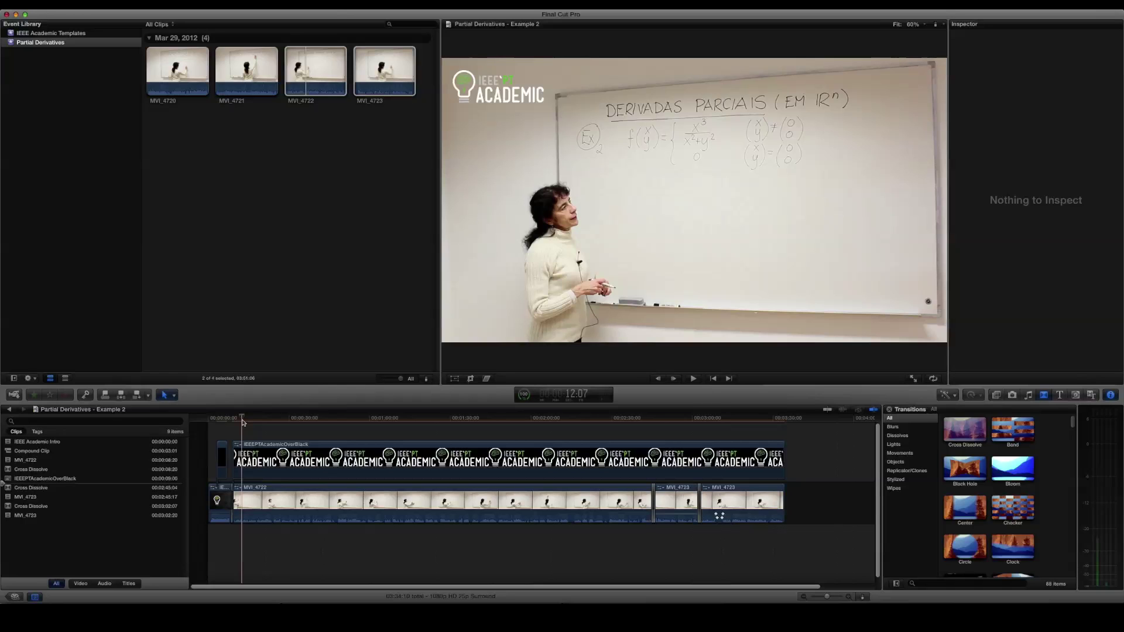
Open the IEEE Academic Outro project from the Outros folder and preview its opening
left_click(15, 597)
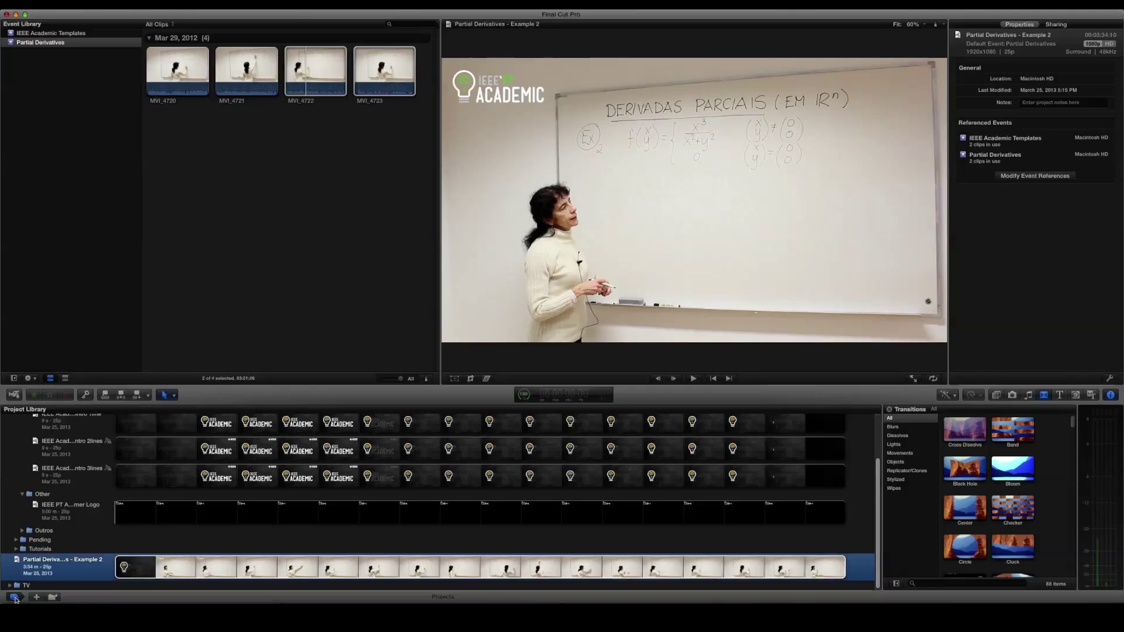
left_click(22, 530)
scroll(73, 495, "down", 3)
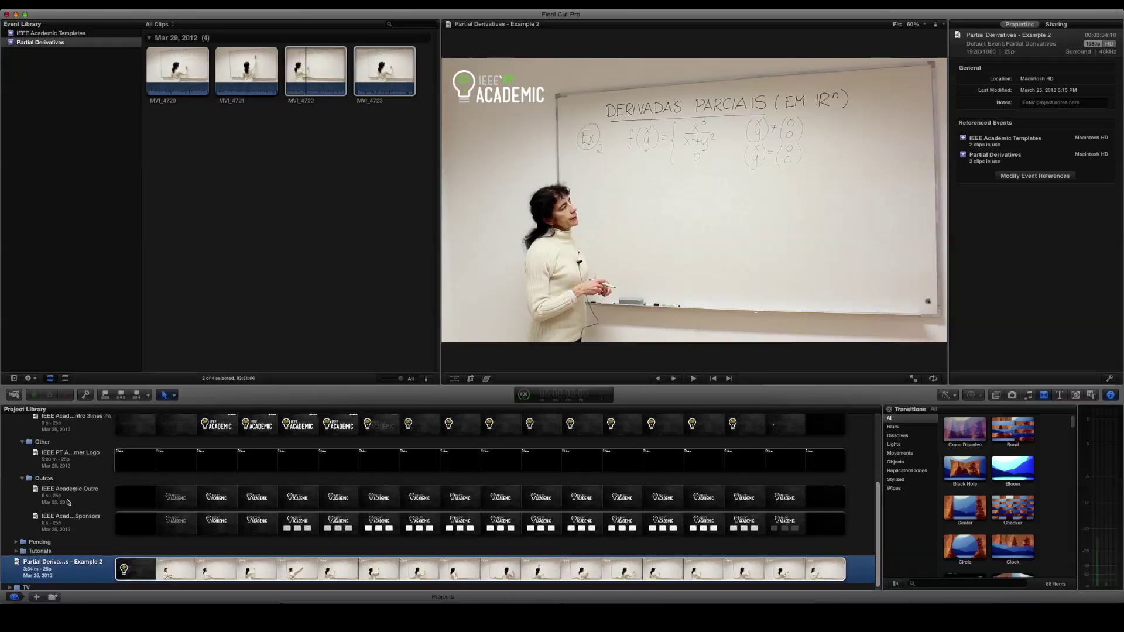
left_click(66, 504)
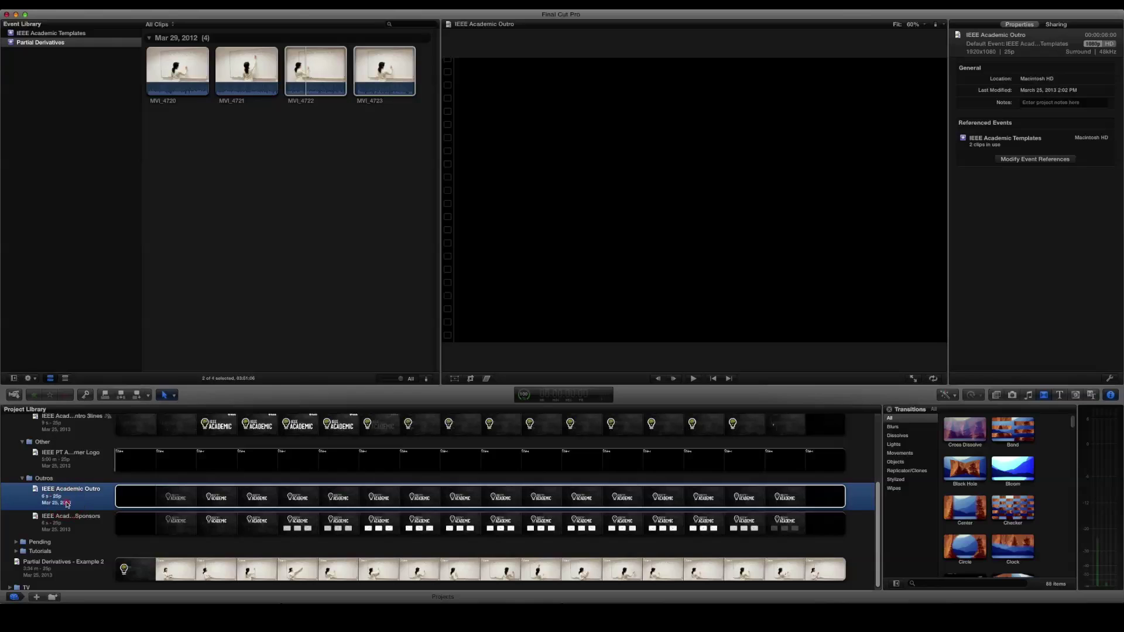
double_click(67, 502)
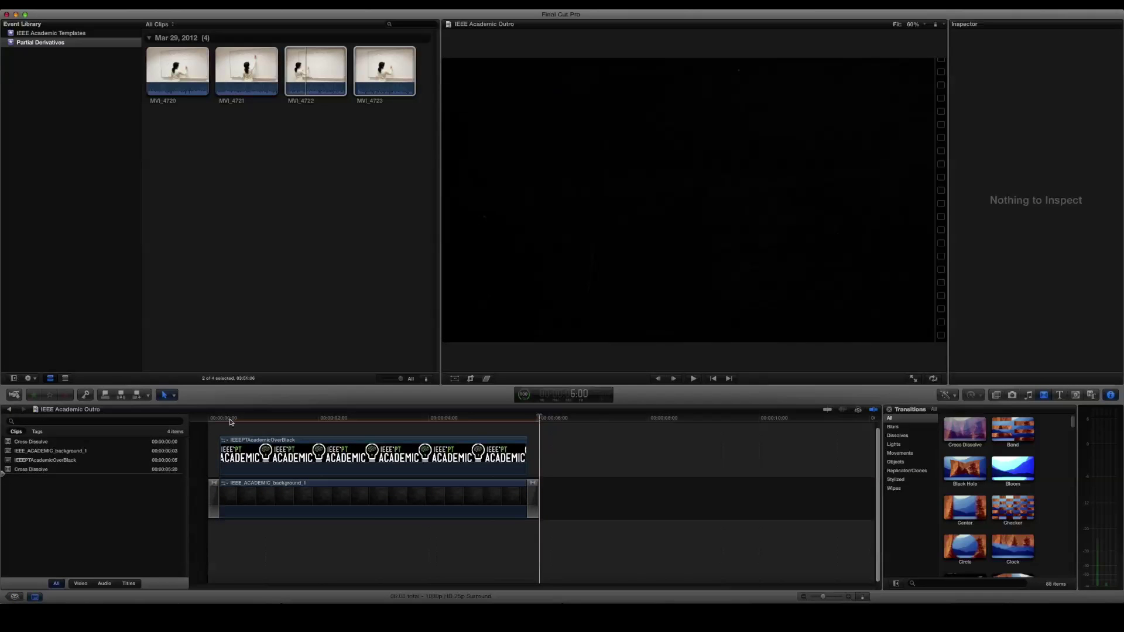
left_click(231, 420)
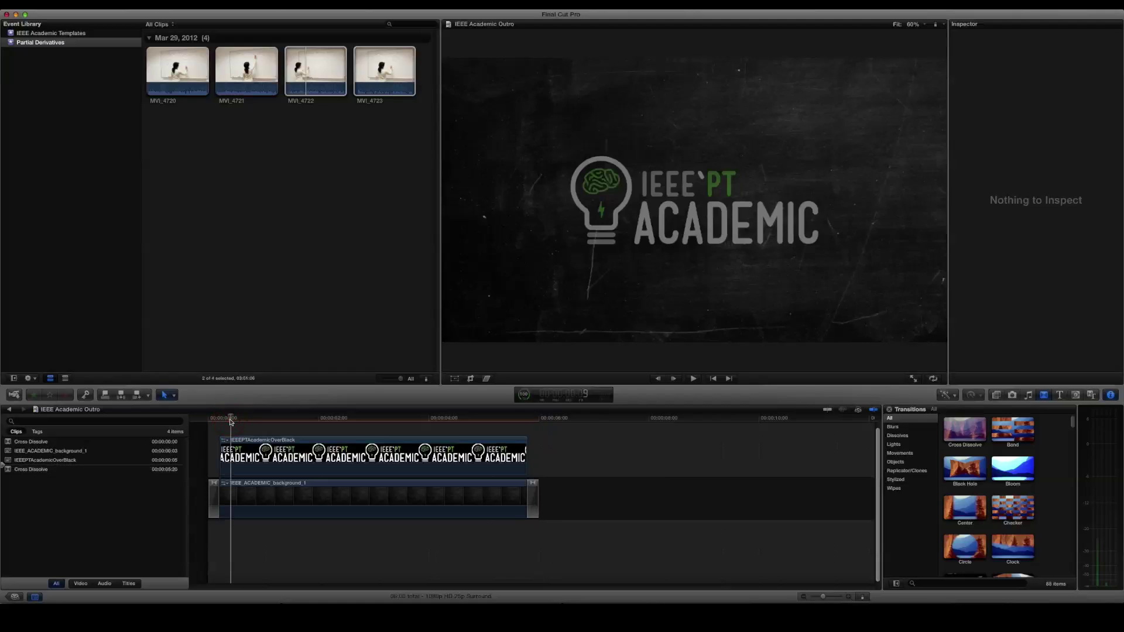
key("space")
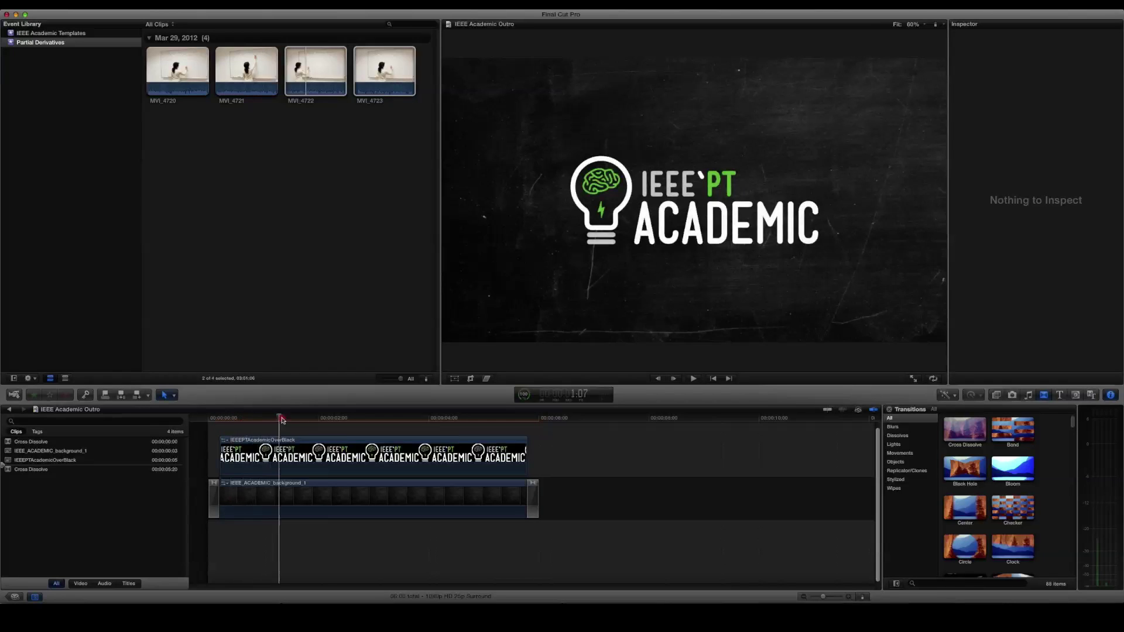
Copy all clips and transitions of the IEEE Academic Outro and reopen Partial Derivatives - Example 2
left_click_drag(573, 552, 196, 432)
key("super+4")
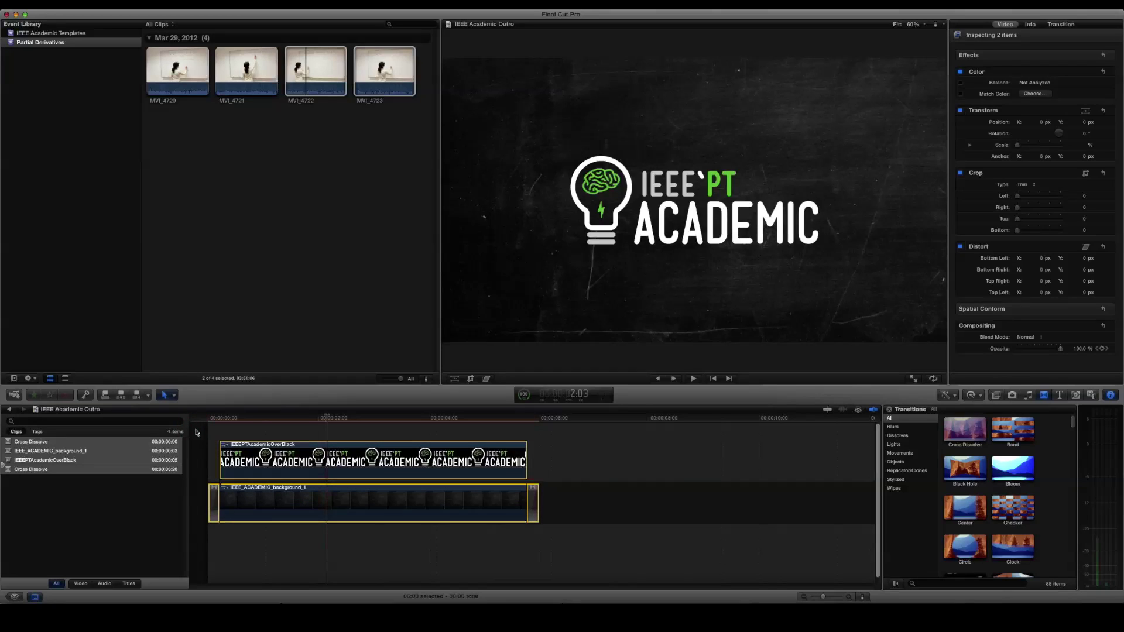
left_click(14, 597)
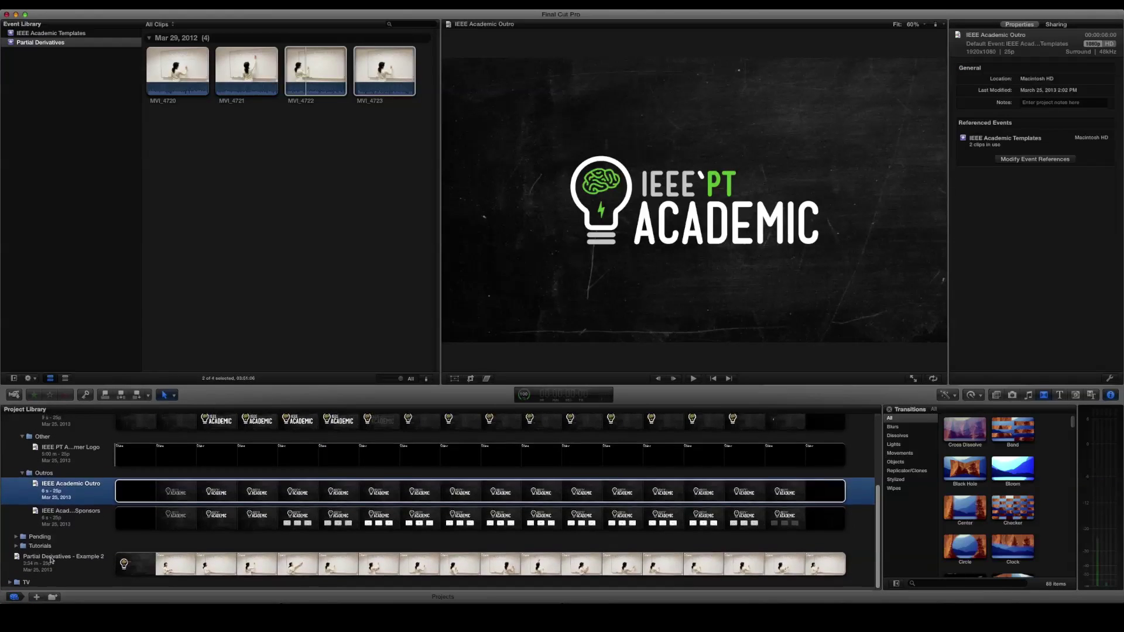
double_click(331, 567)
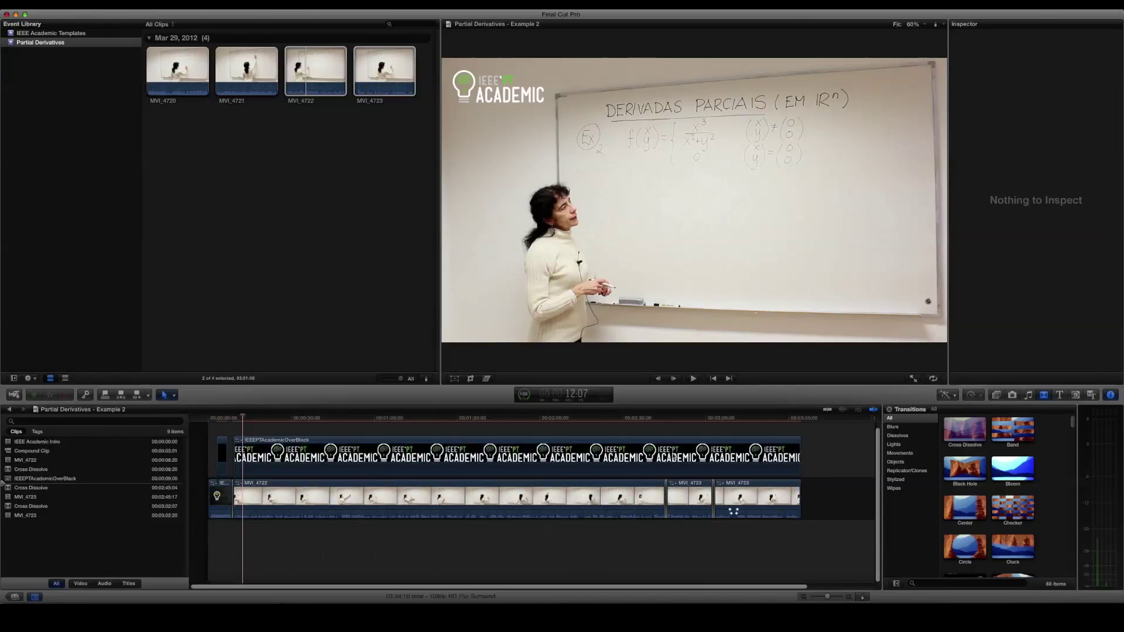
Paste the copied IEEE Academic Outro at the end of the last MVI_4723 clip and play the change from lecture to outro
left_click(801, 419)
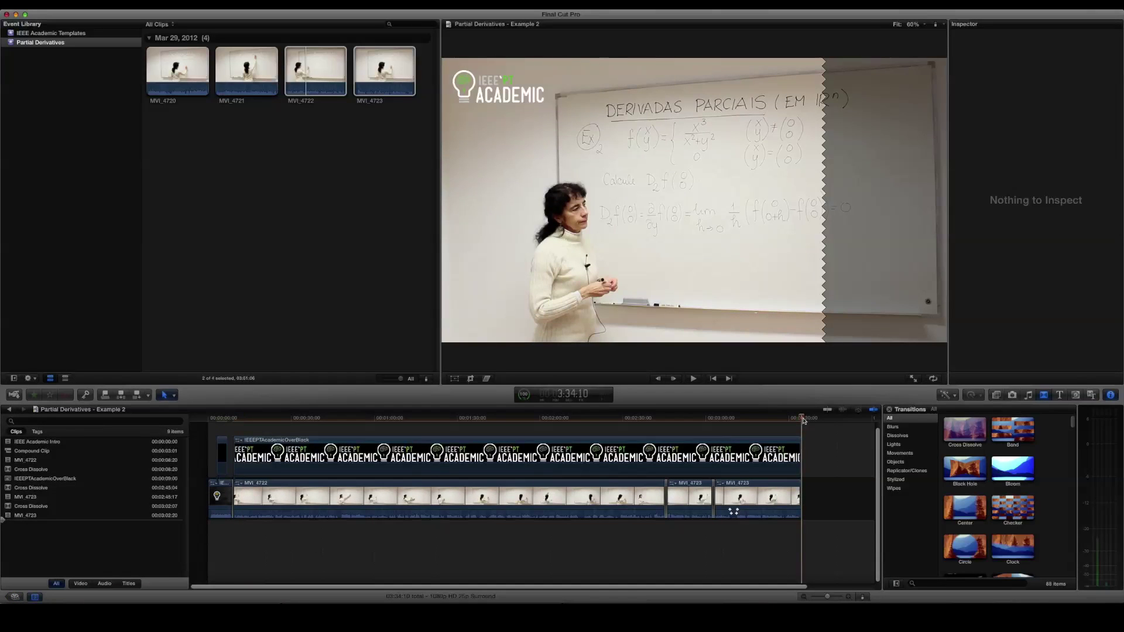
key("super+v")
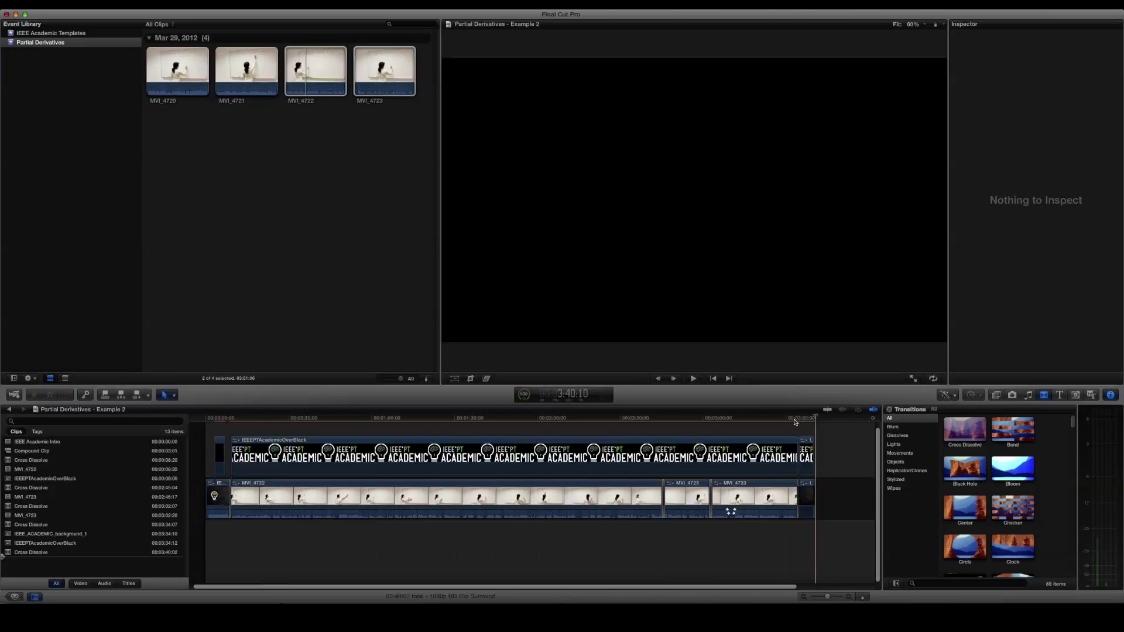
key("Up")
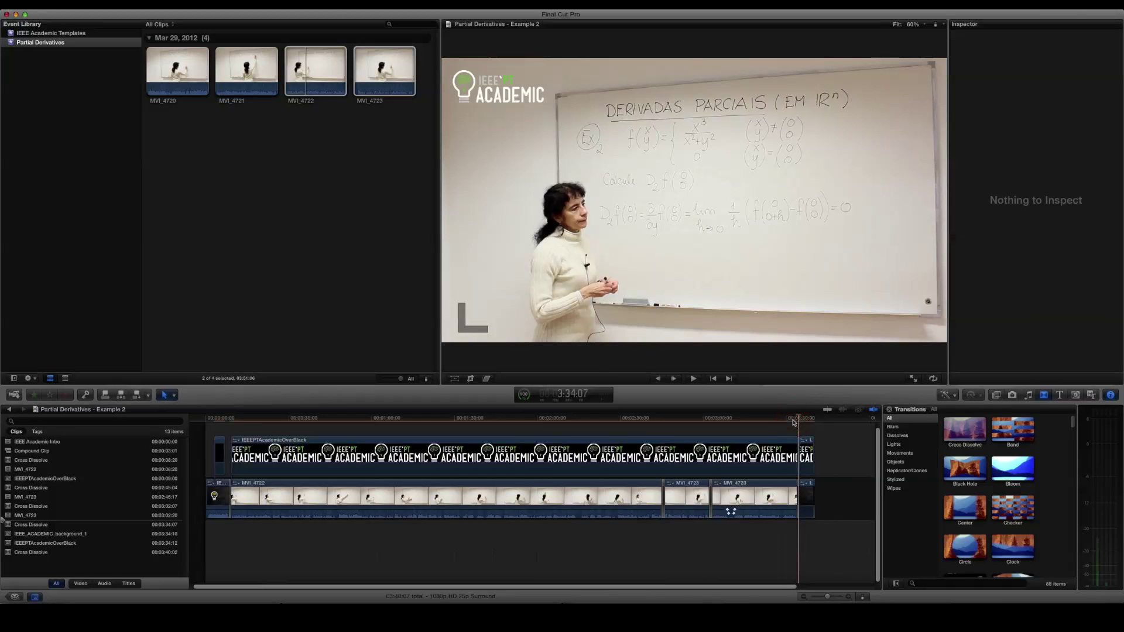
left_click(791, 420)
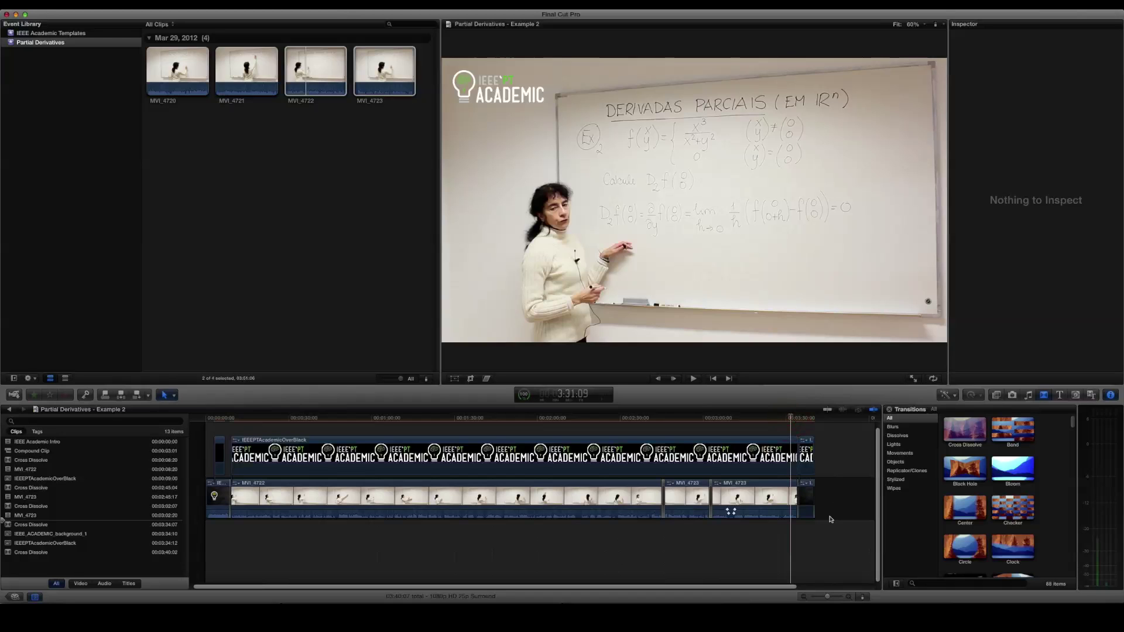
key("space")
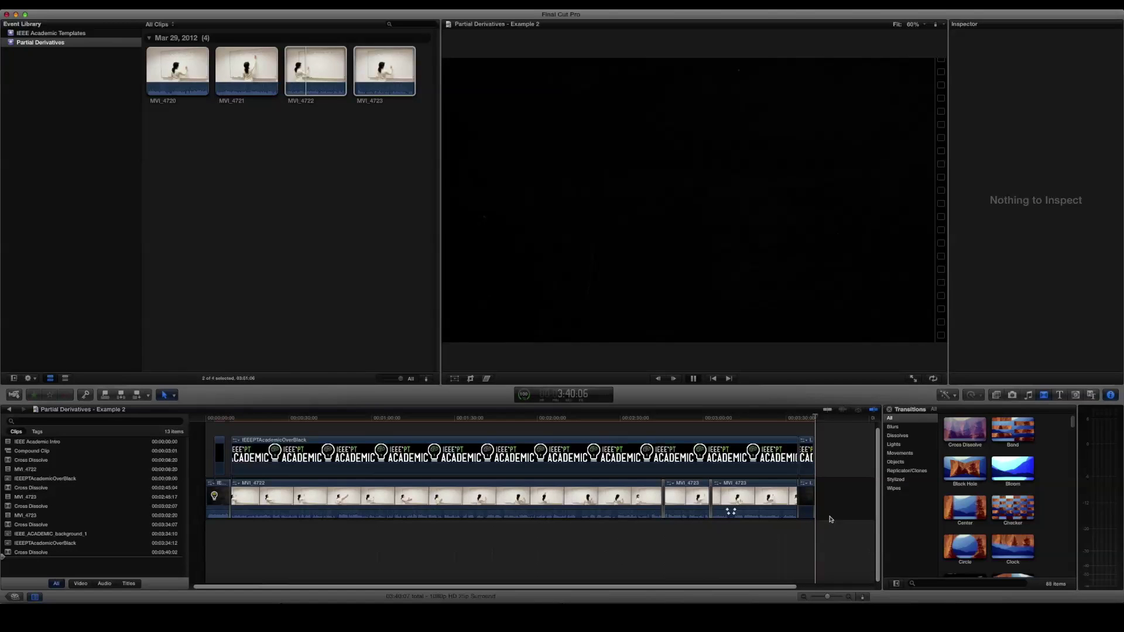
Undo the outro paste and open the IEEE Academic Outro with Sponsors project from the Outros folder
key("super+z")
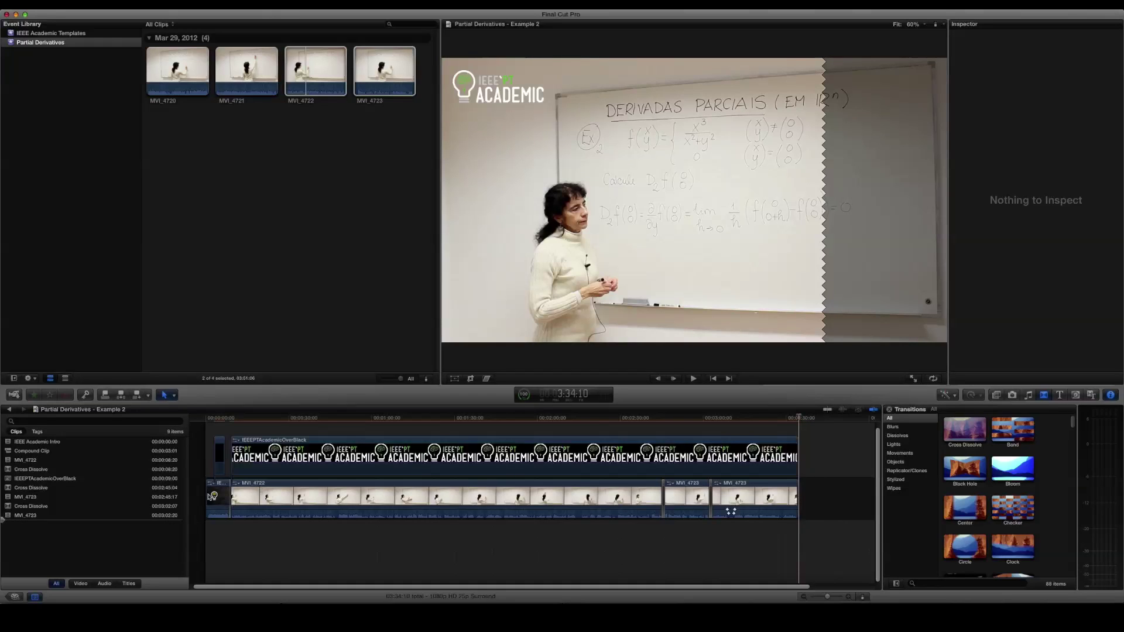
left_click(15, 597)
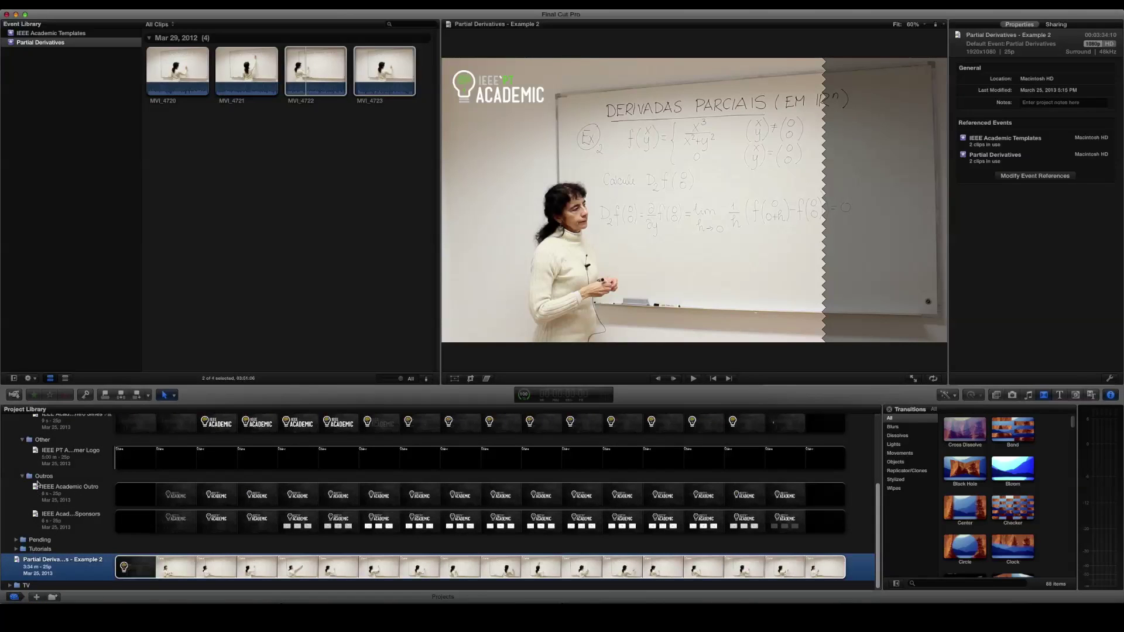
double_click(93, 522)
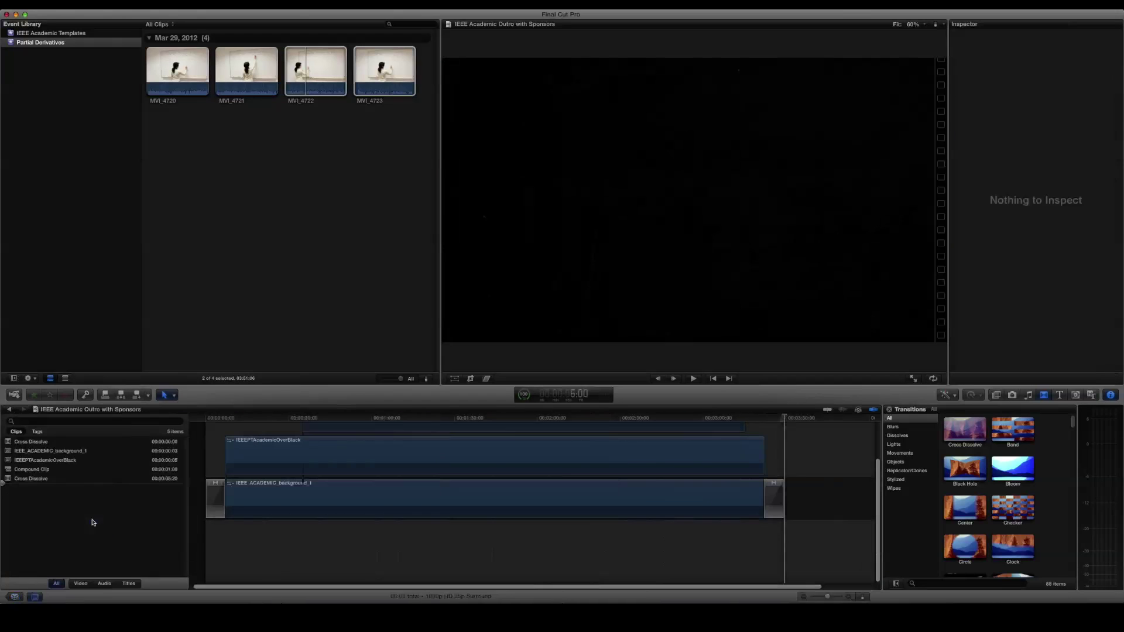
Preview the sponsors outro from its start until the sponsor placeholders have been shown
scroll(805, 559, "up", 2)
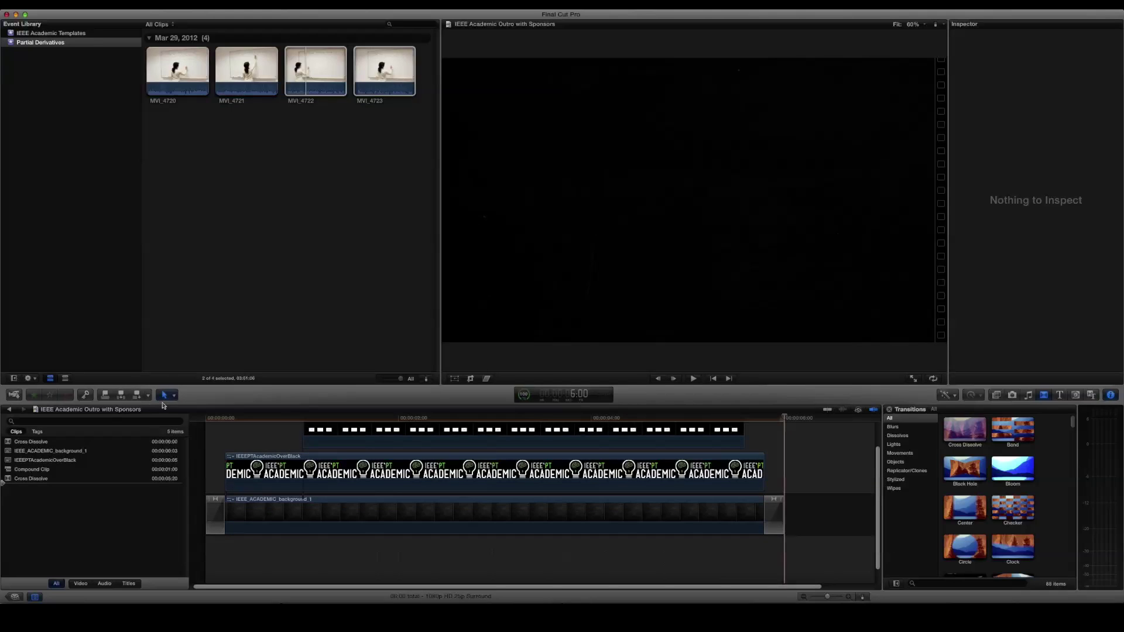
left_click(208, 419)
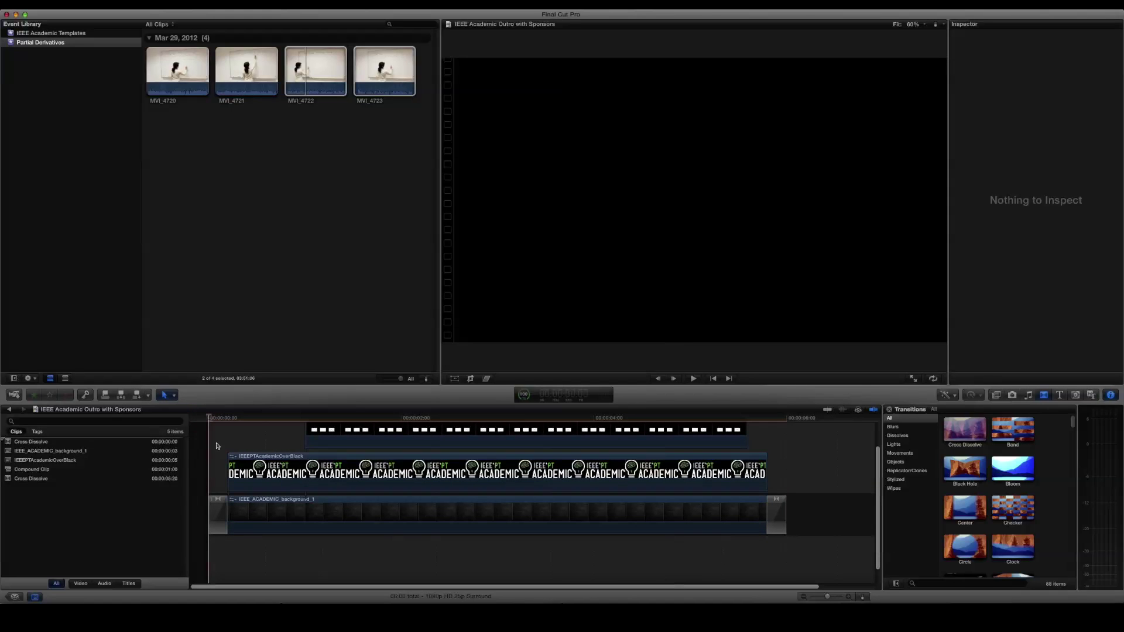
key("space")
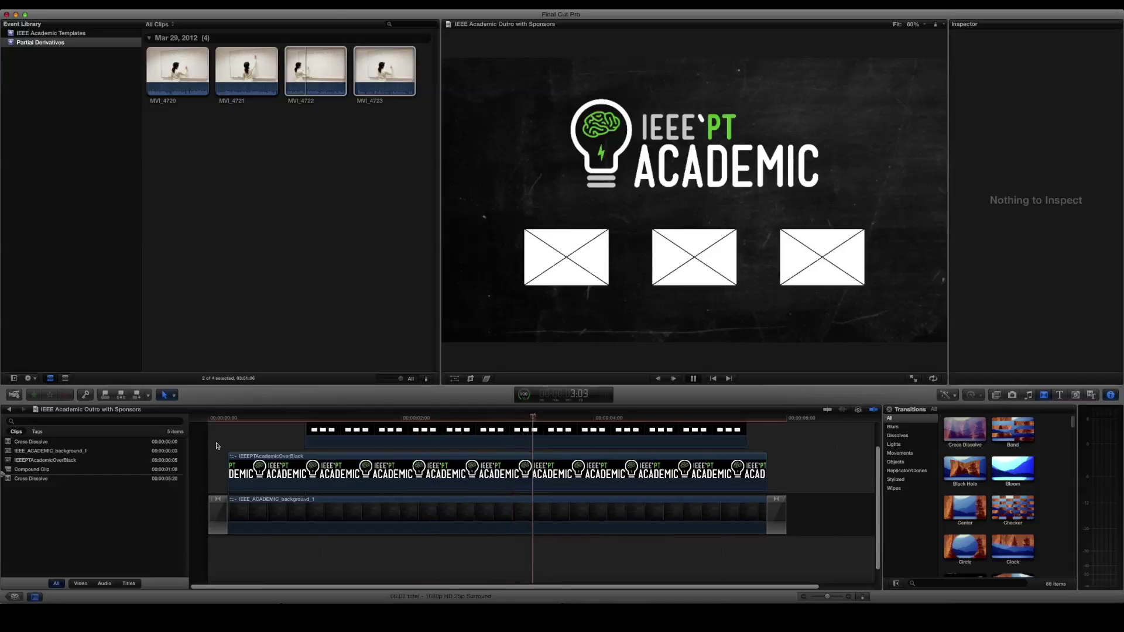
key("space")
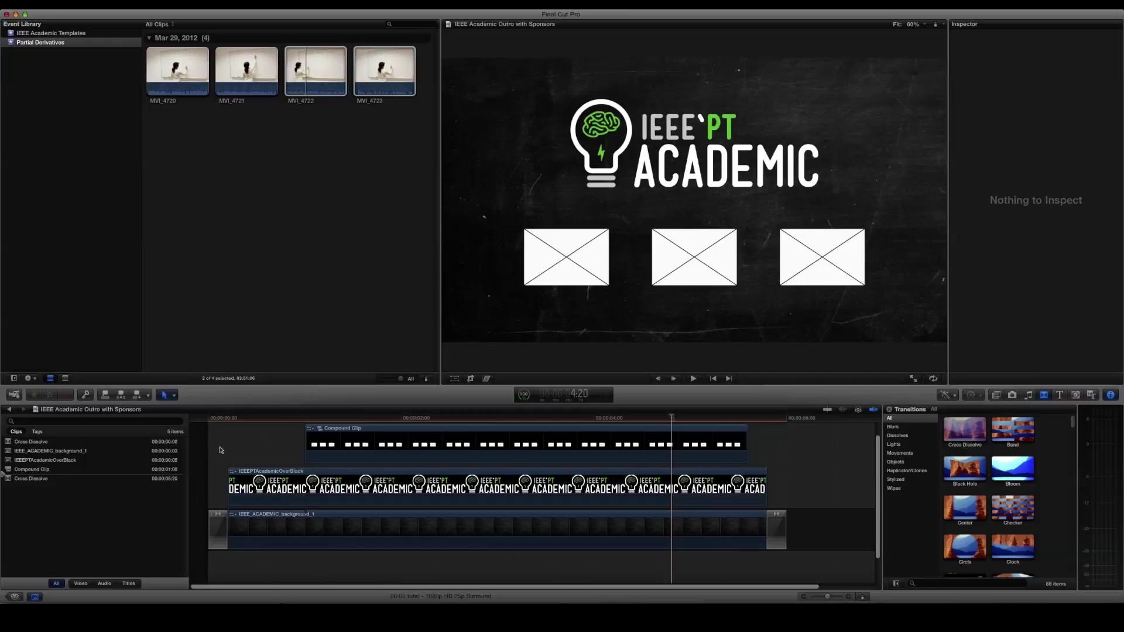
Copy all clips and transitions of the IEEE Academic Outro with Sponsors and reopen Partial Derivatives - Example 2
left_click_drag(219, 450, 831, 559)
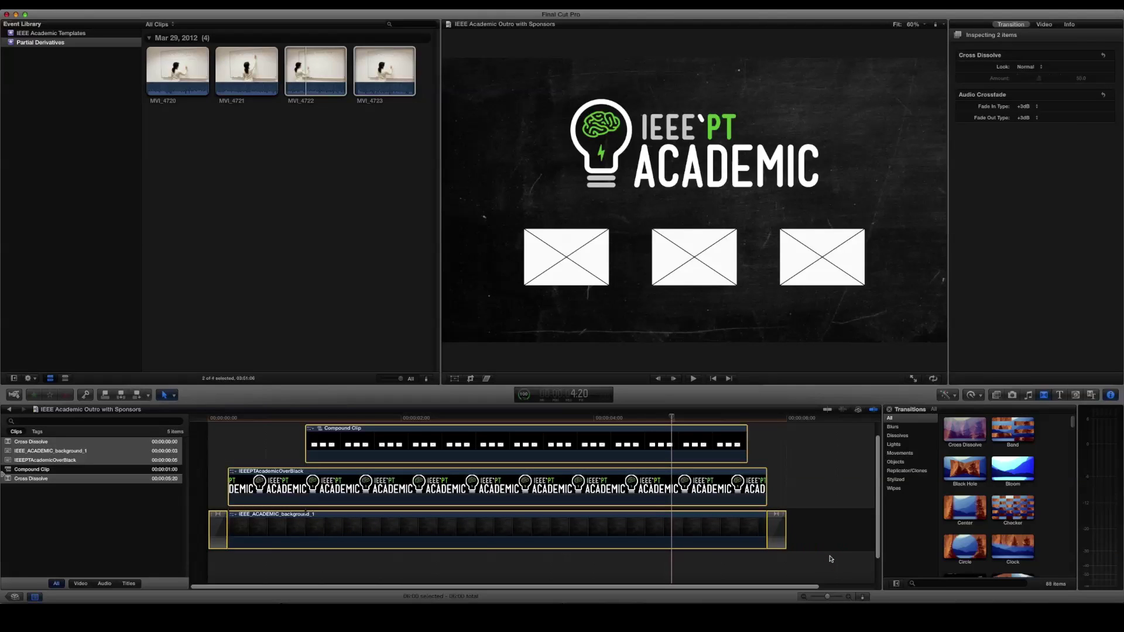
left_click(14, 597)
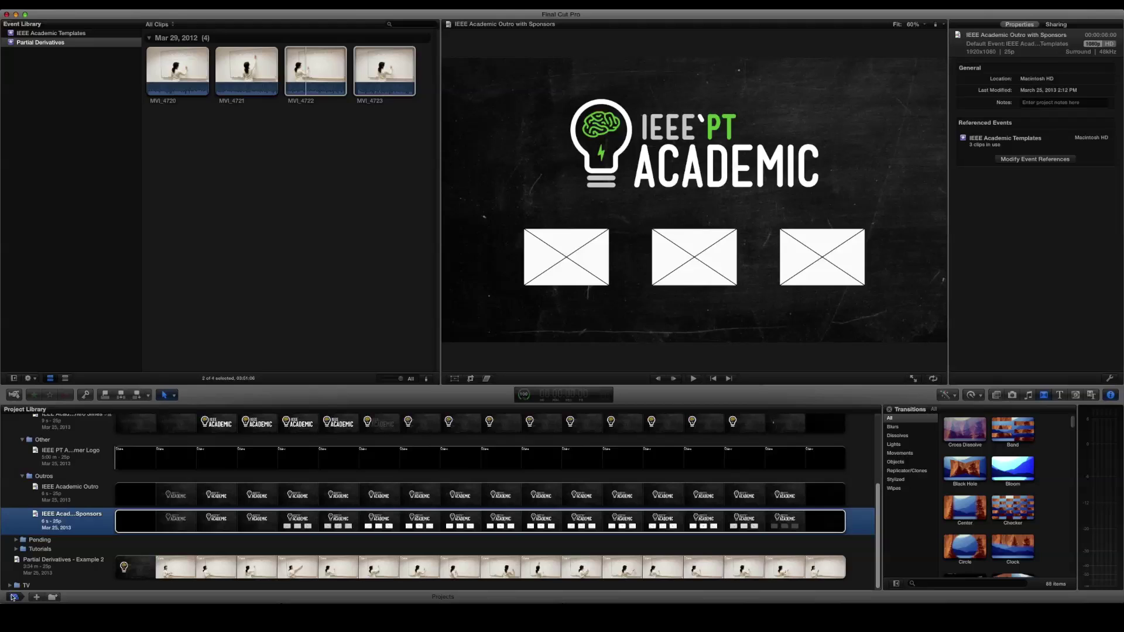
left_click(41, 566)
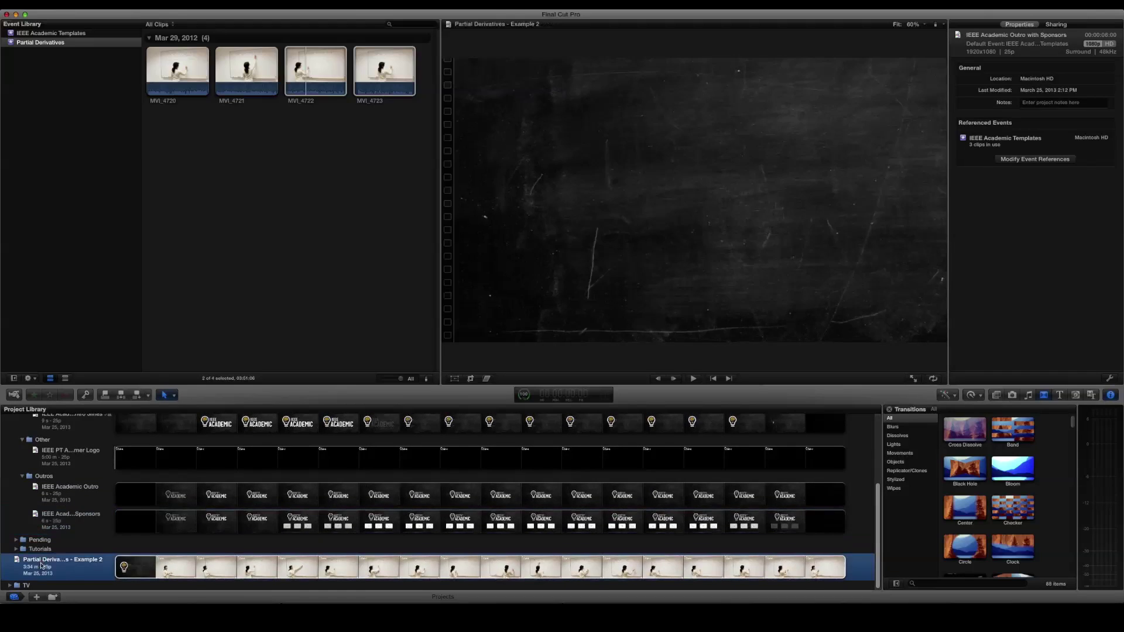
double_click(41, 566)
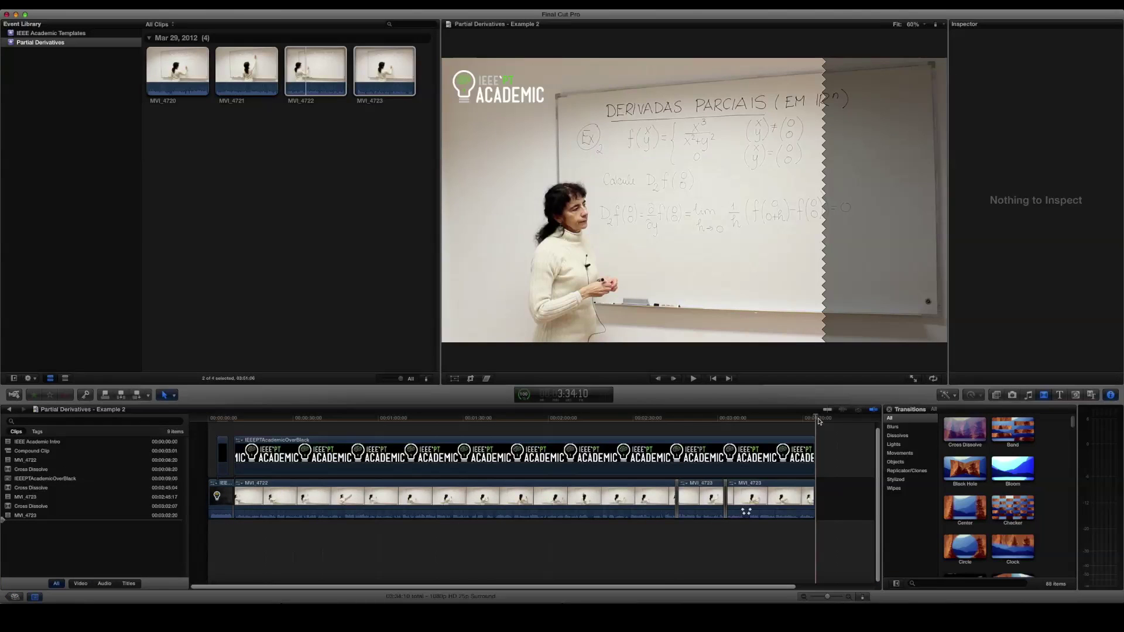
Paste the sponsors outro at the end of the last MVI_4723 clip and play the change from lecture to outro
left_click(813, 425)
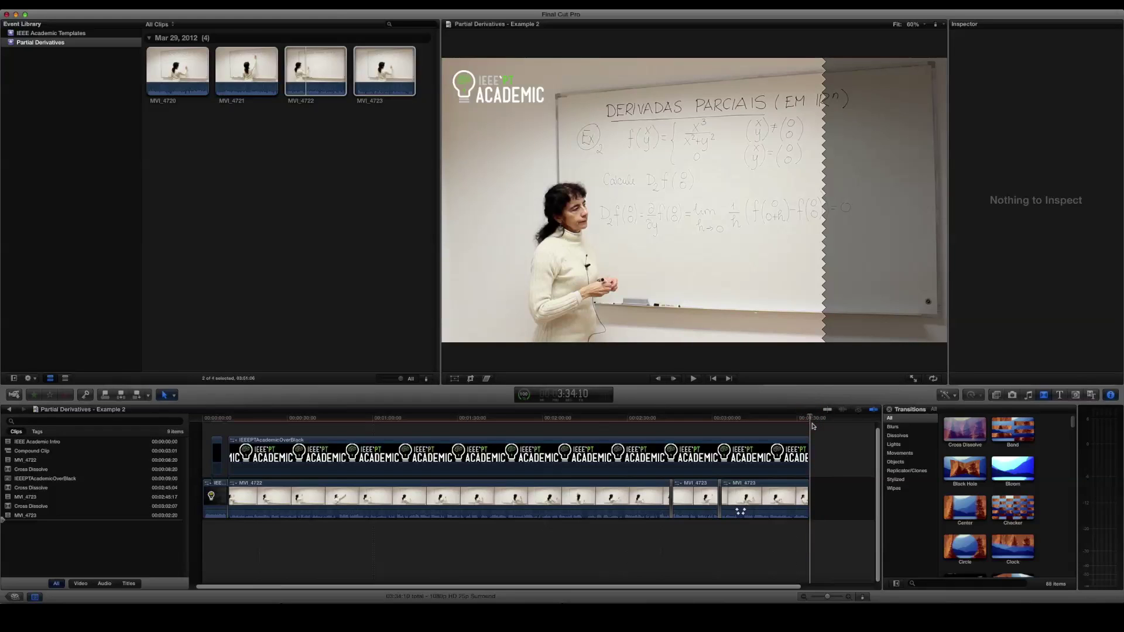
key("super+v")
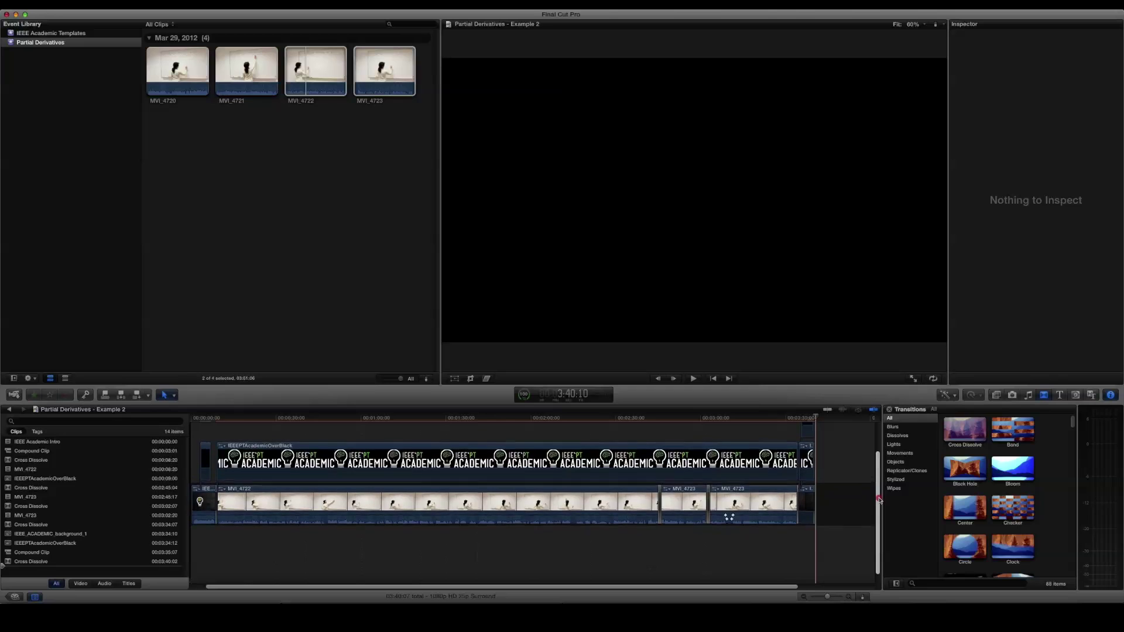
left_click(791, 419)
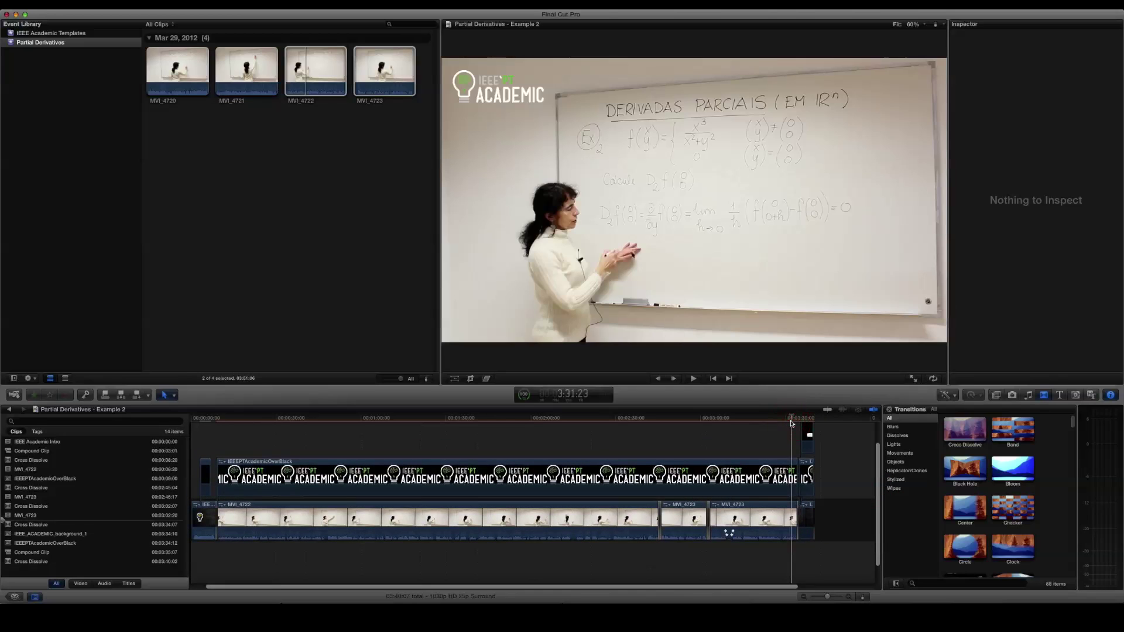
key("space")
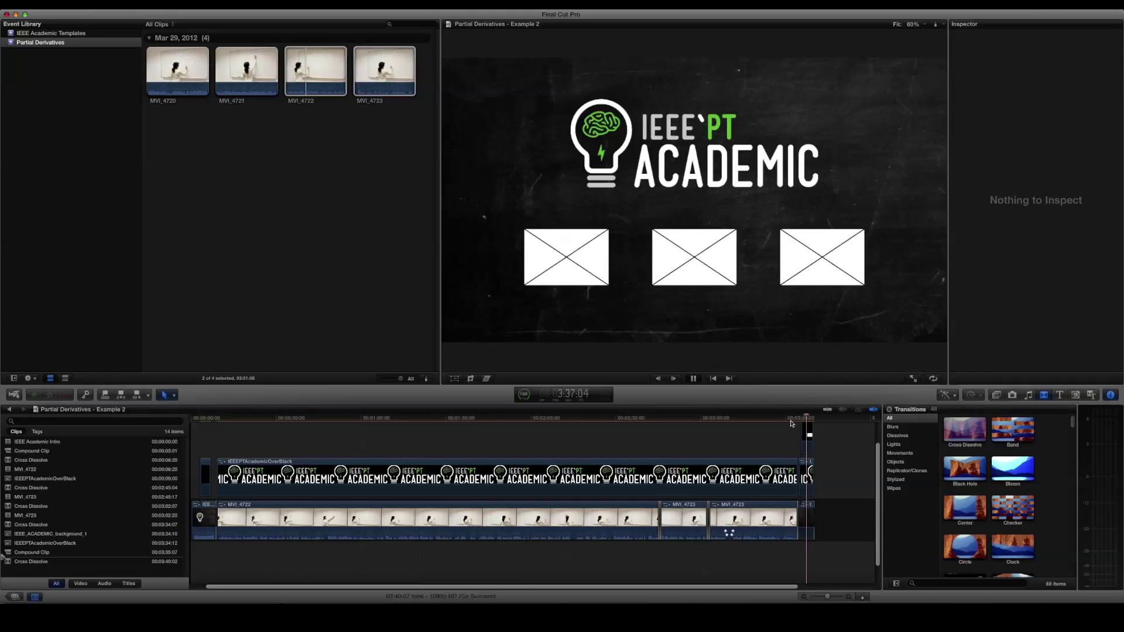
key("space")
Open the Compound Clip above the pasted outro to inspect its three Sponsor Placeholder clips
scroll(810, 441, "up", 2)
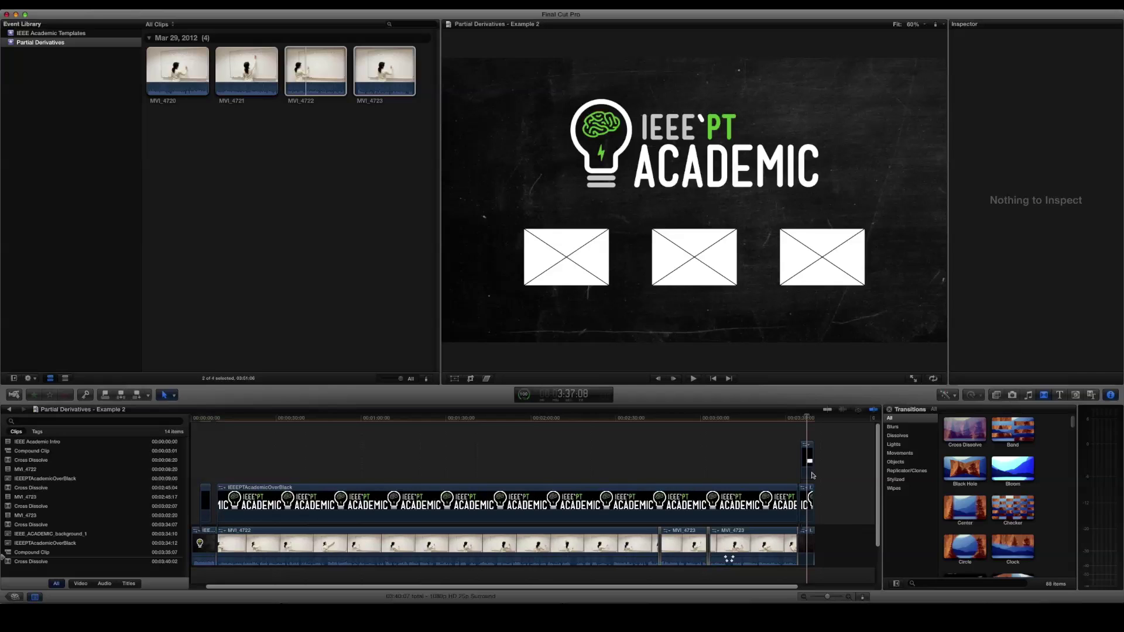
left_click(850, 598)
left_click(850, 597)
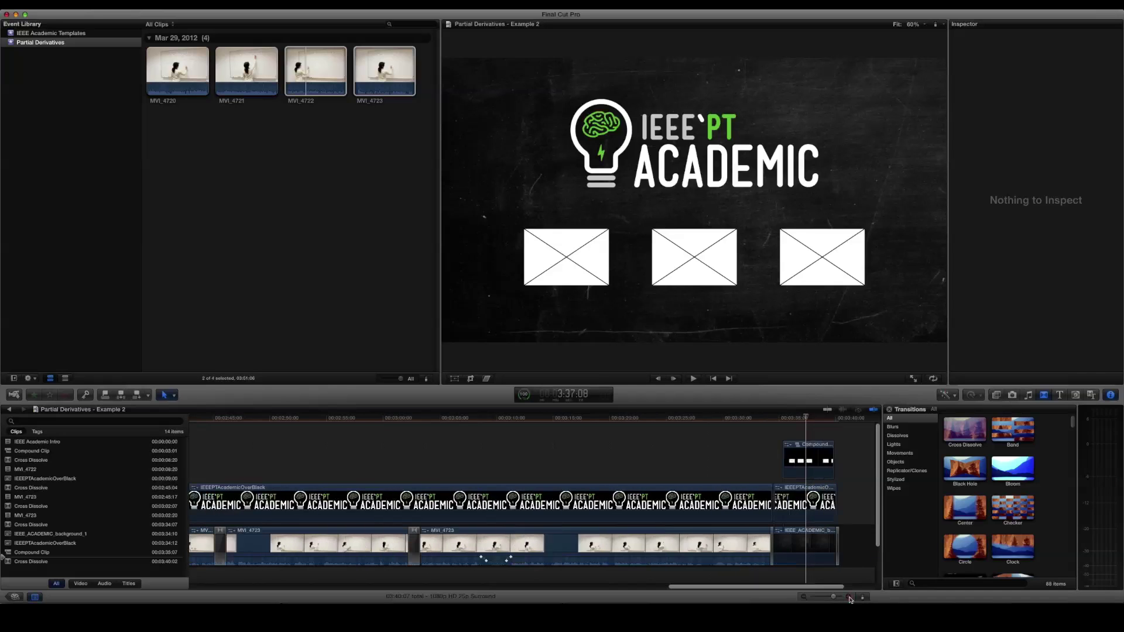
left_click(850, 597)
scroll(797, 456, "right", 5)
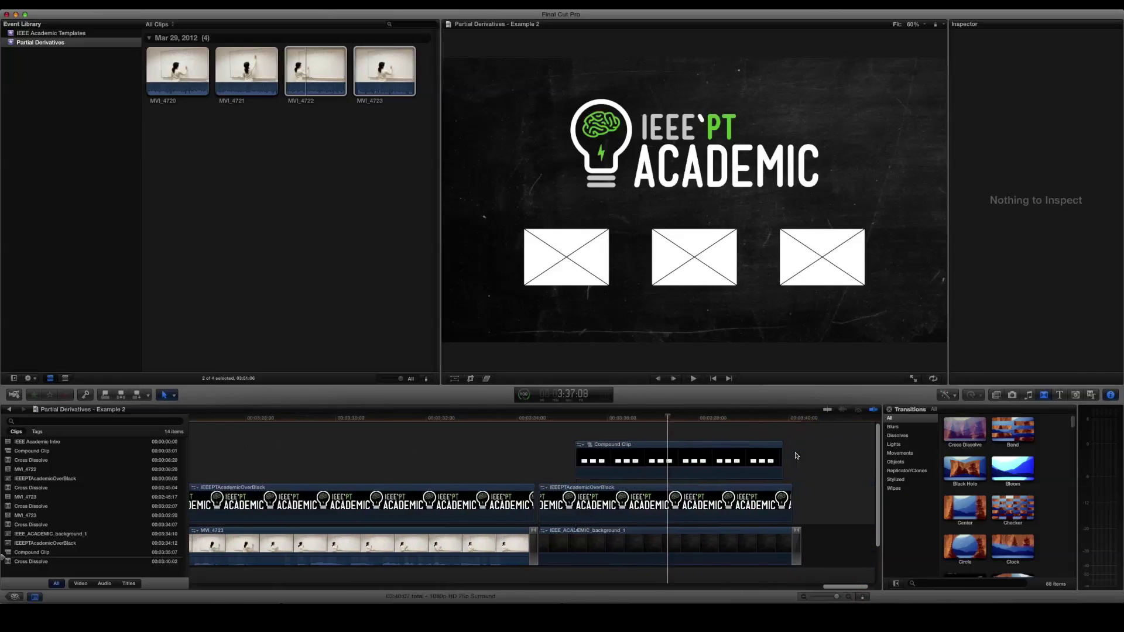
double_click(647, 447)
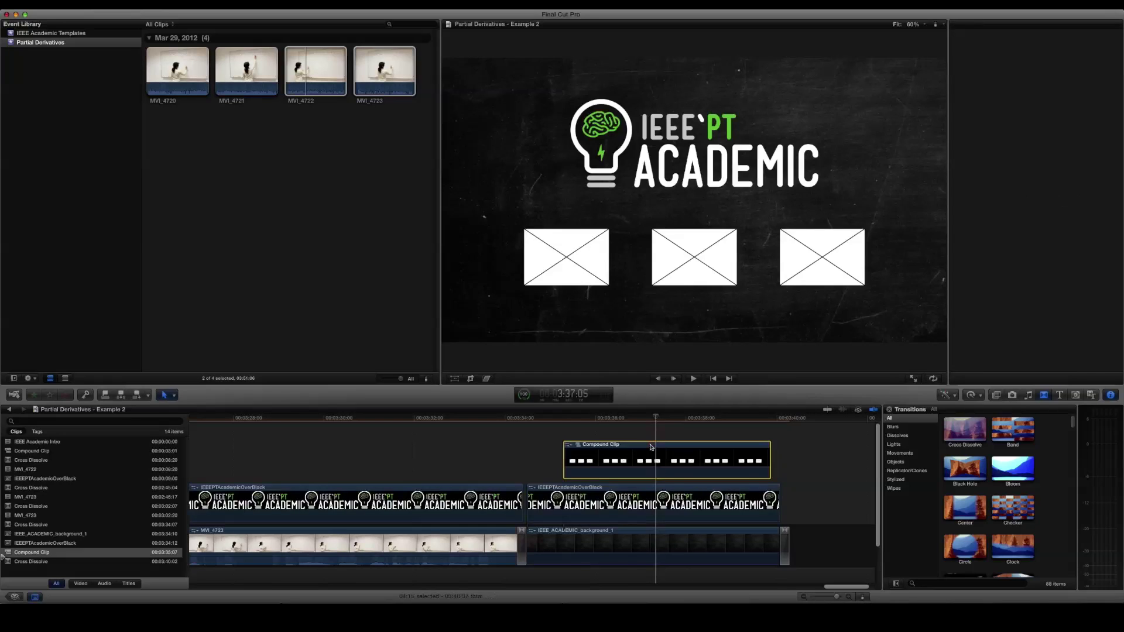
scroll(535, 466, "down", 1)
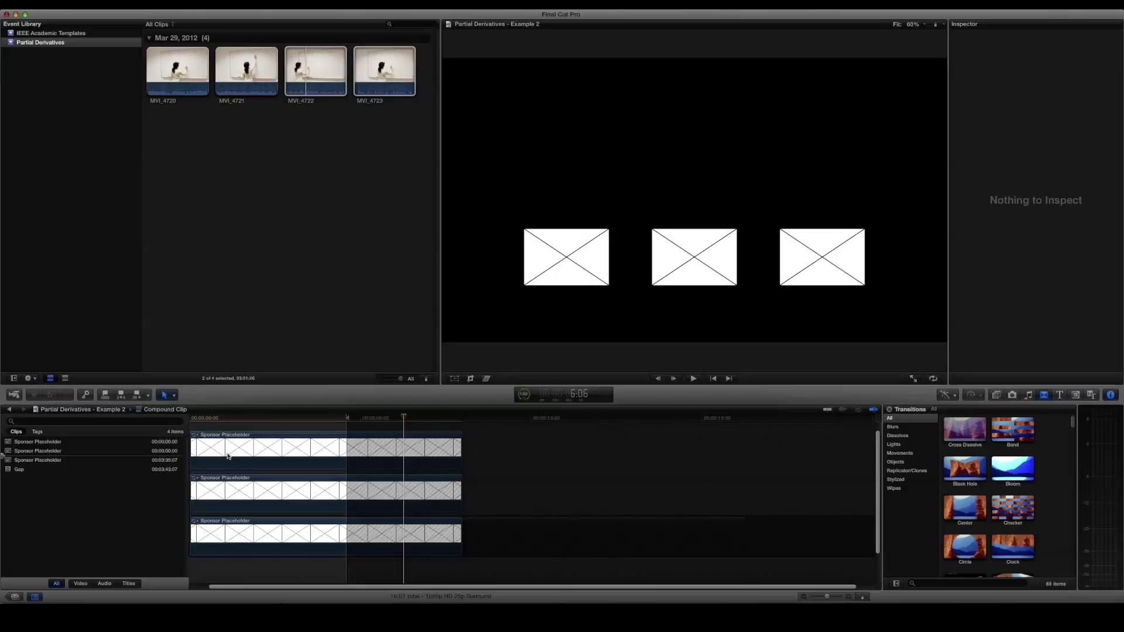
Return to the Partial Derivatives - Example 2 timeline and delete the sponsors outro clips and the transition leading into them
left_click(14, 597)
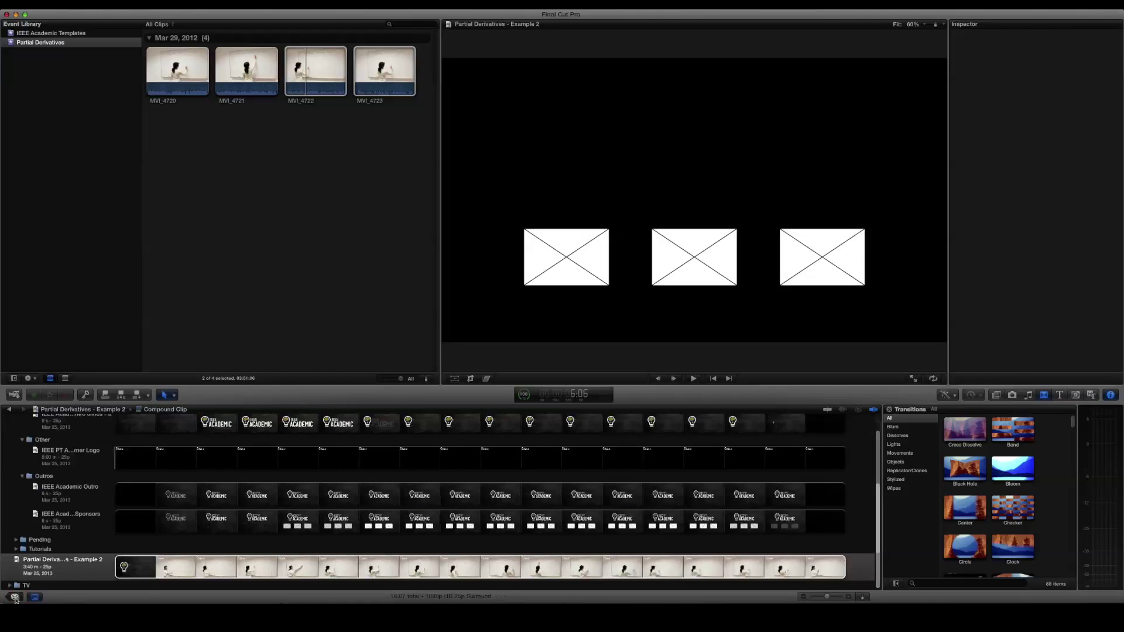
double_click(56, 569)
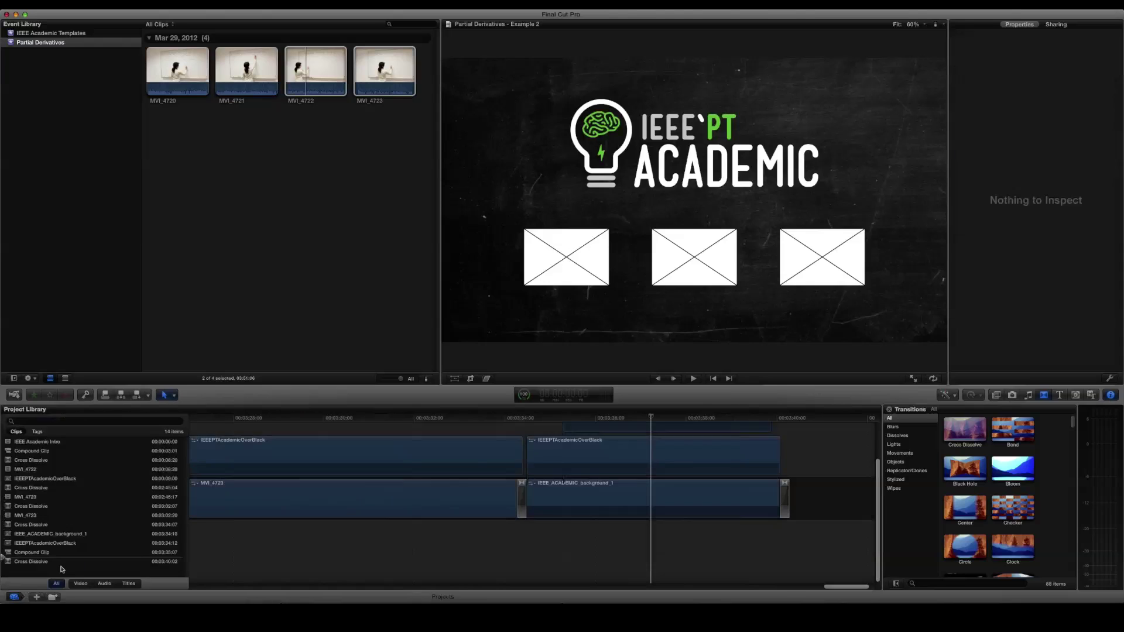
left_click_drag(818, 551, 561, 442)
key("Delete")
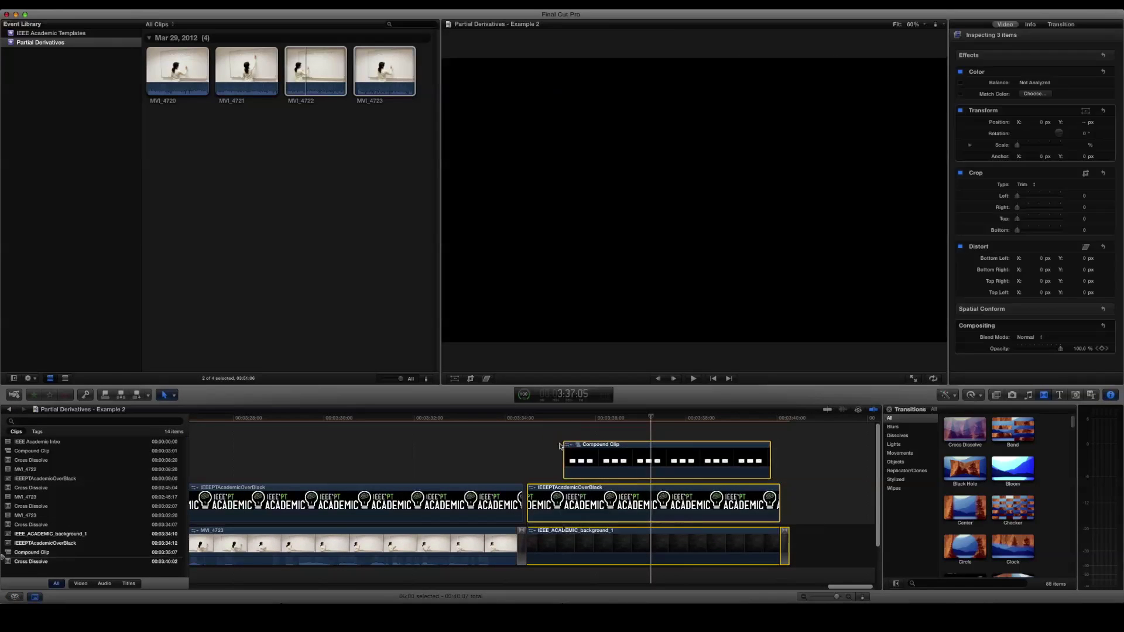
left_click(519, 539)
key("Delete")
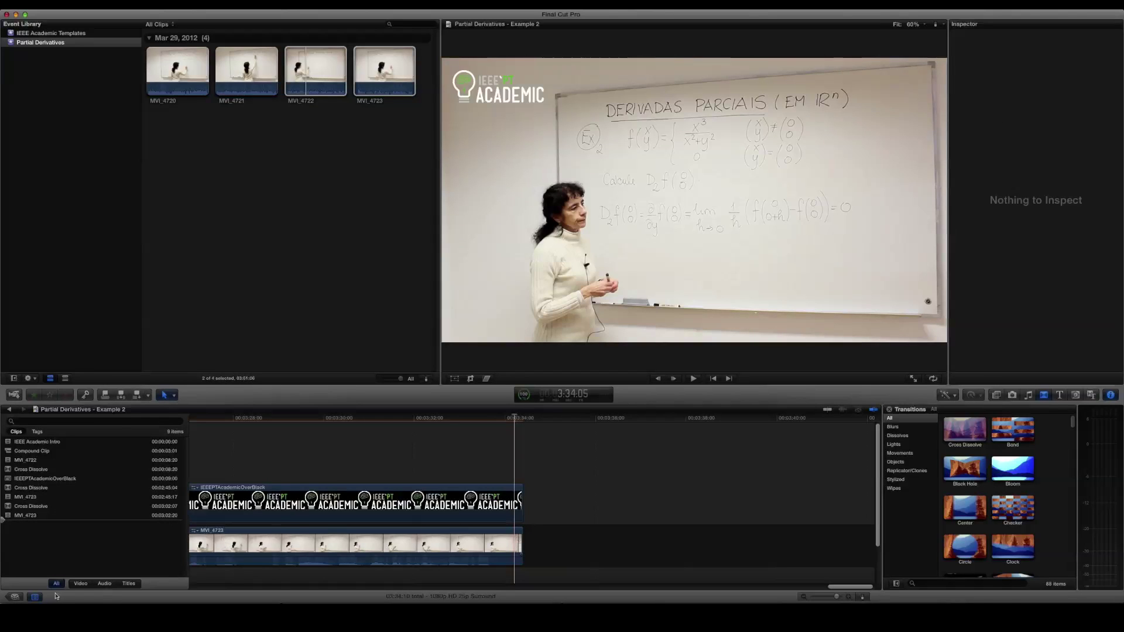
Open the IEEE Academic Outro project from the Outros folder and copy all its clips and transitions
left_click(15, 597)
left_click(16, 597)
double_click(70, 492)
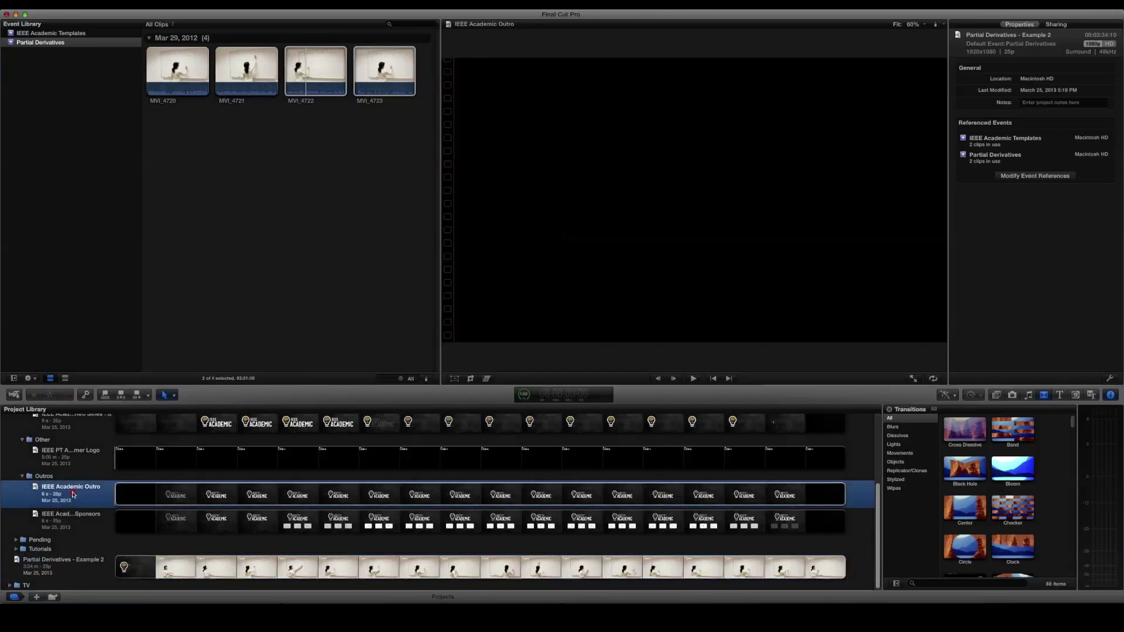
left_click_drag(605, 552, 202, 424)
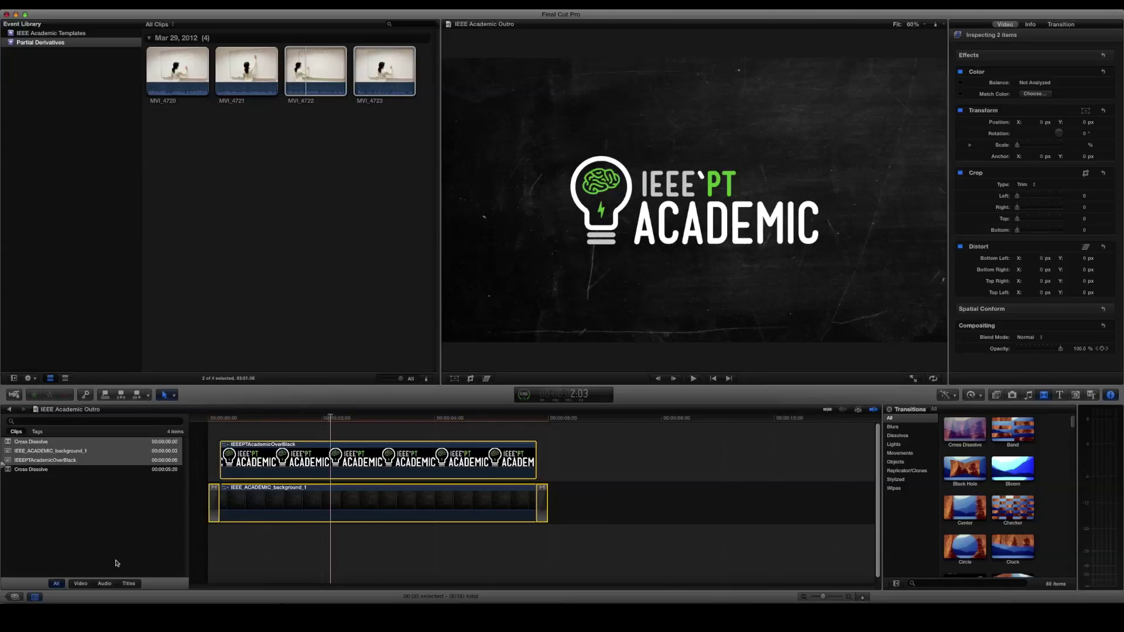
Reopen Partial Derivatives - Example 2 and paste the IEEE Academic Outro at the end of the last MVI_4723 clip
left_click(20, 597)
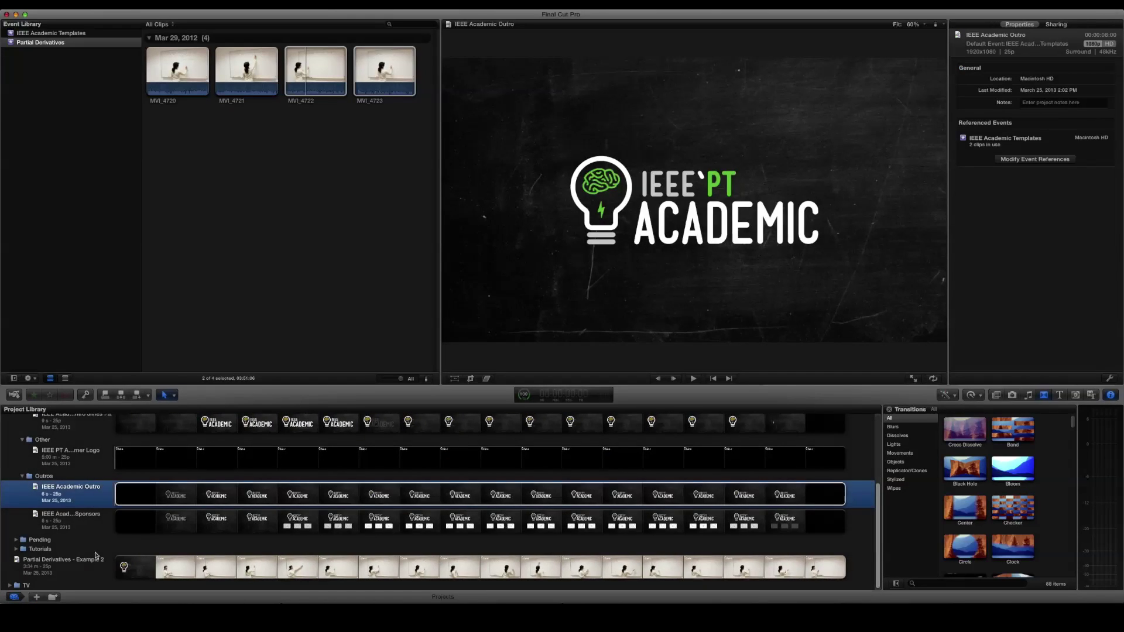
left_click(94, 572)
double_click(93, 572)
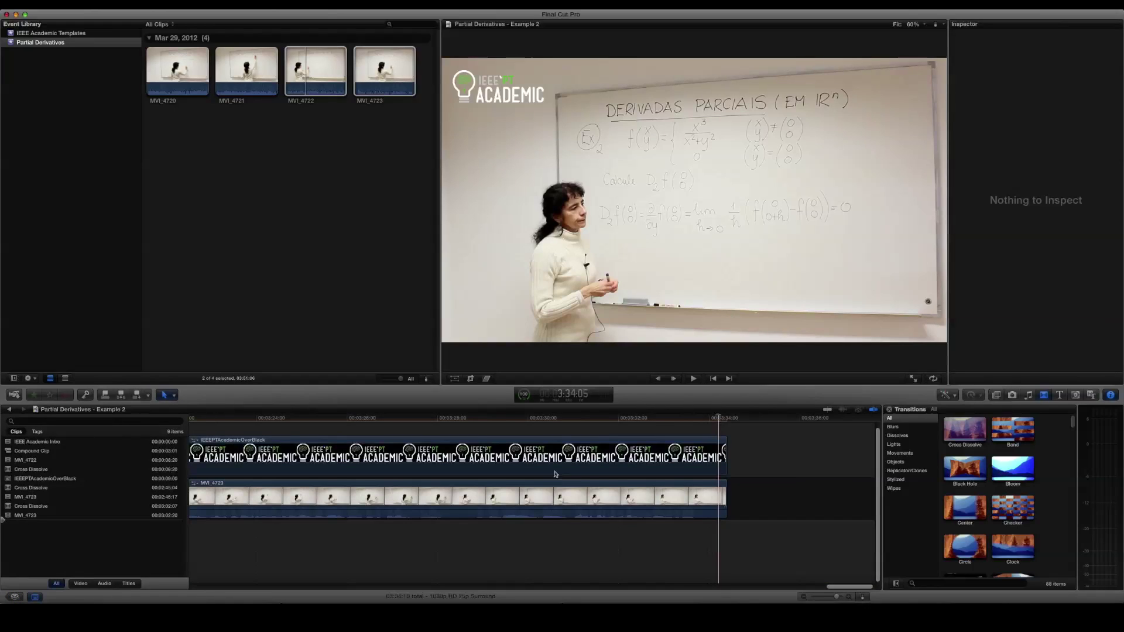
left_click(727, 418)
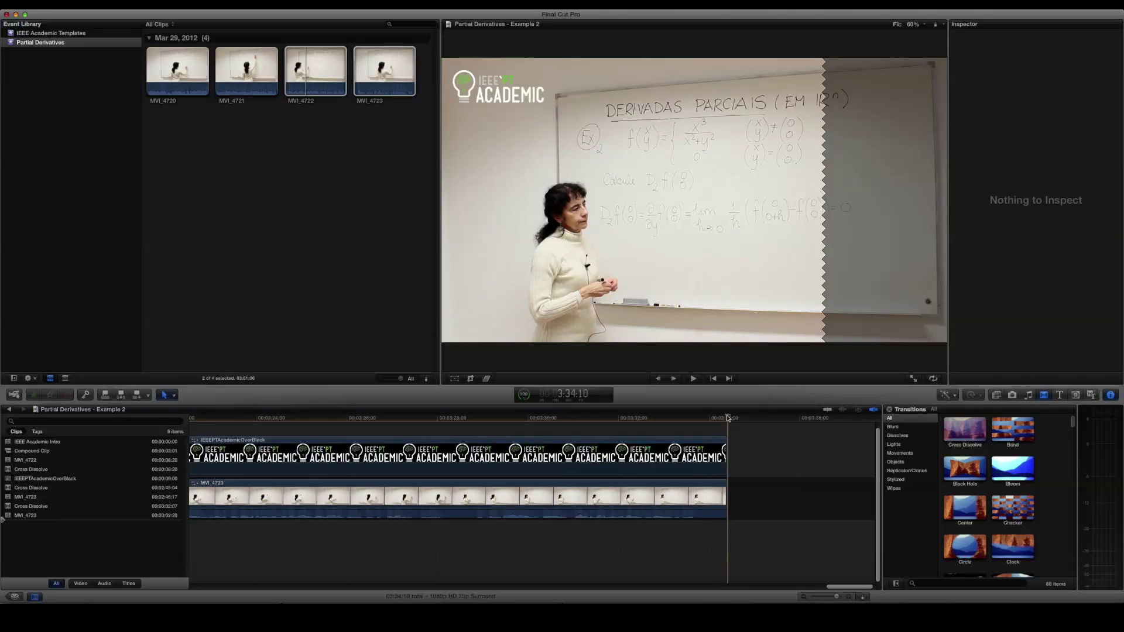
key("super+v")
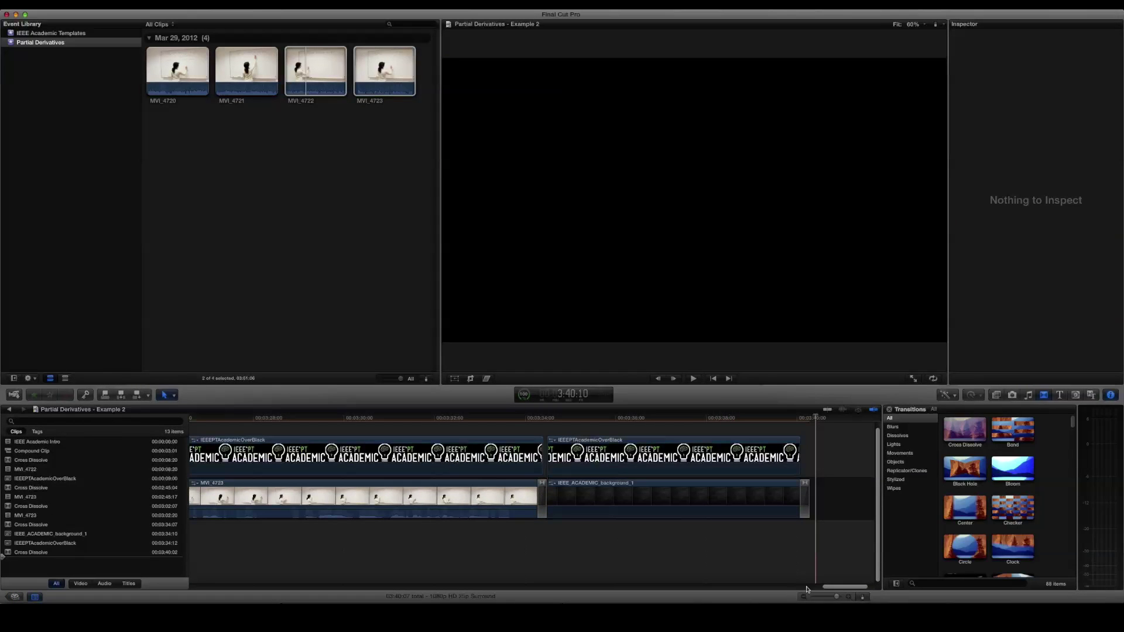
Export the entire Partial Derivatives - Example 2 project as an H.264 QuickTime movie with video and audio, saved to the Desktop
left_click(828, 598)
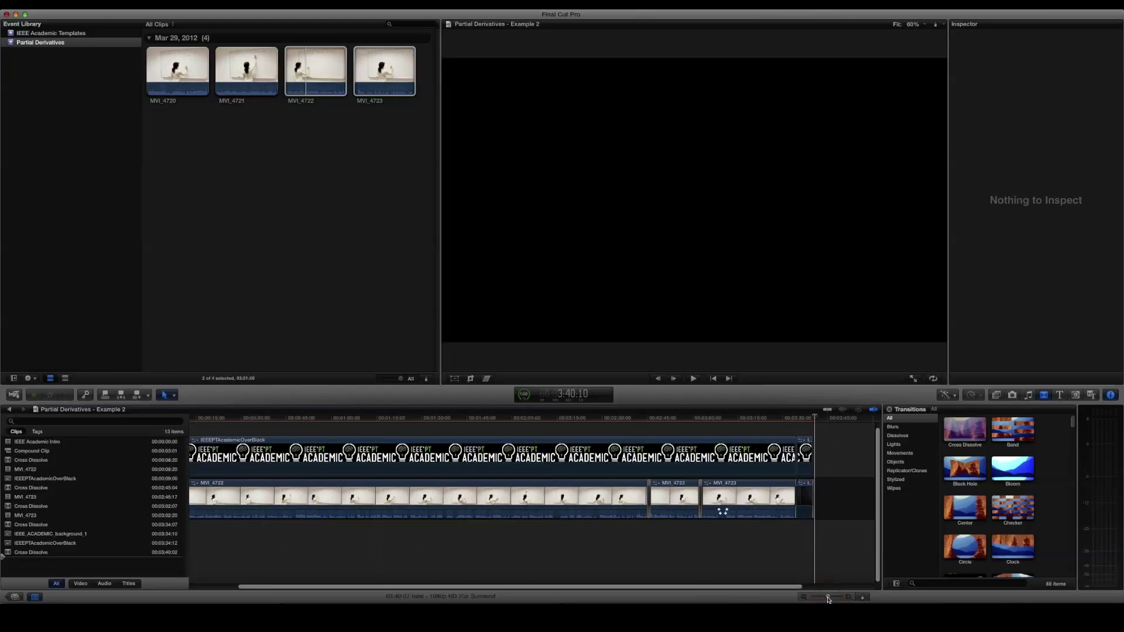
left_click_drag(787, 590, 748, 590)
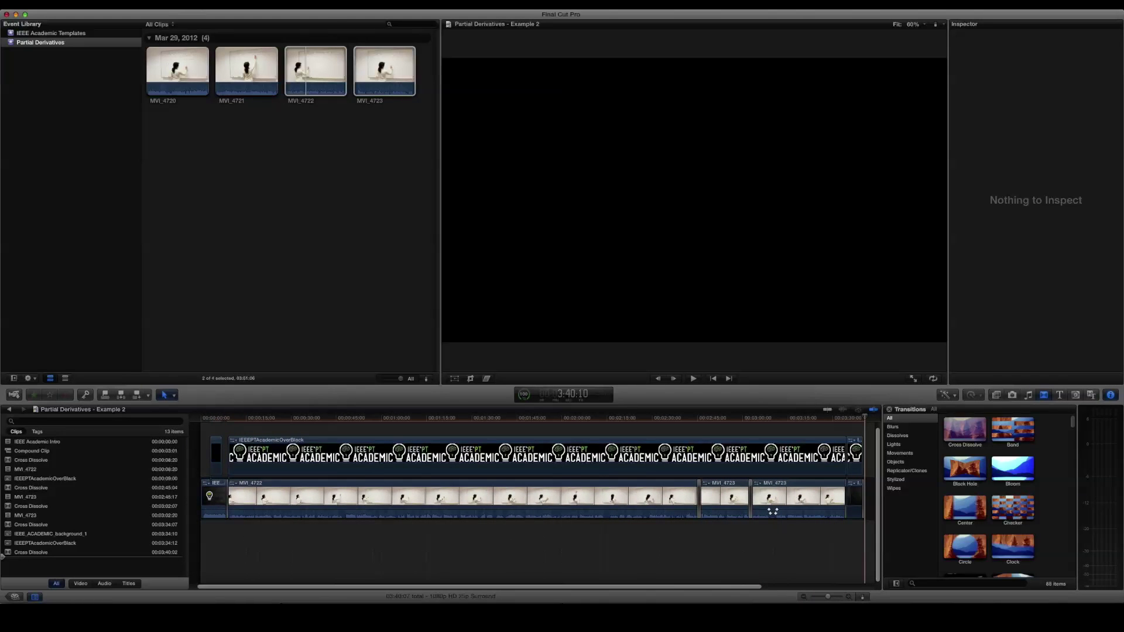
left_click(212, 4)
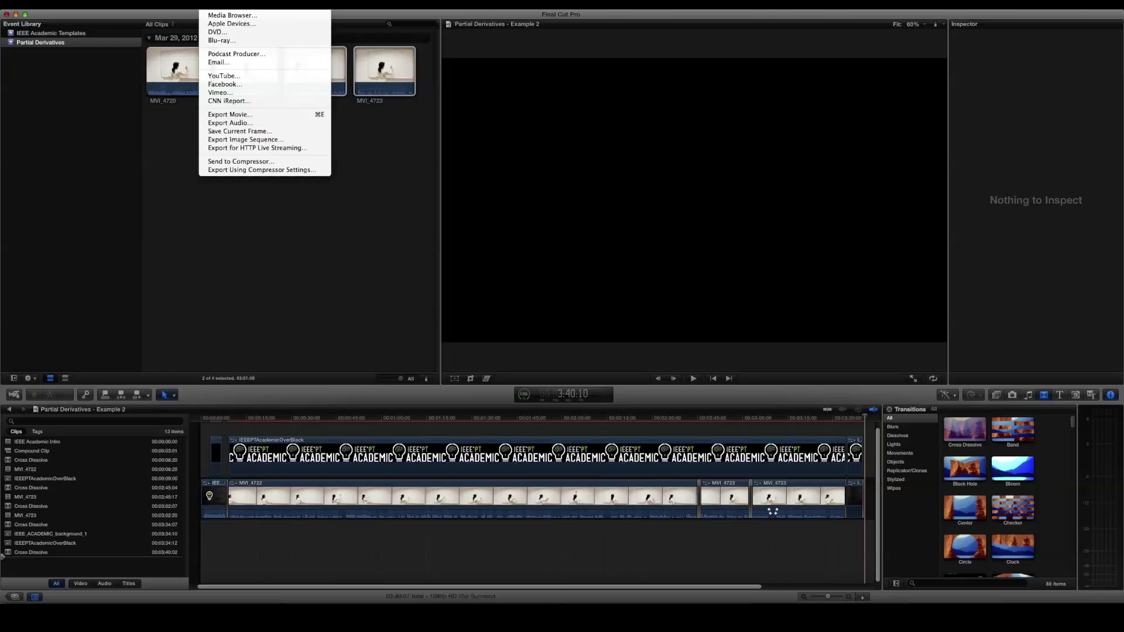
left_click(237, 116)
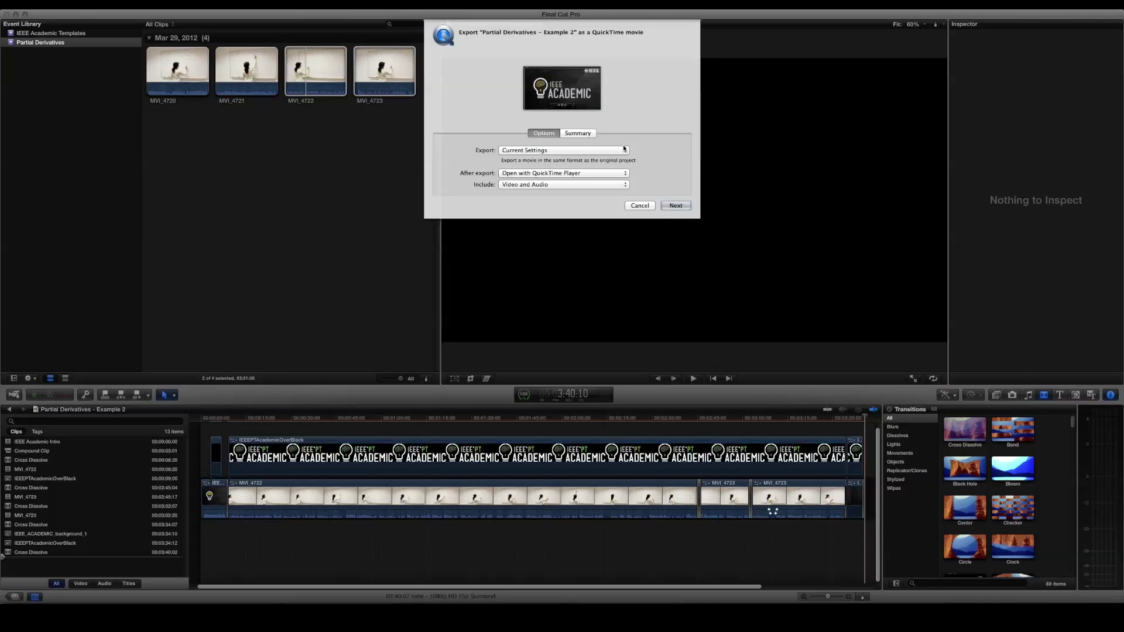
left_click(624, 149)
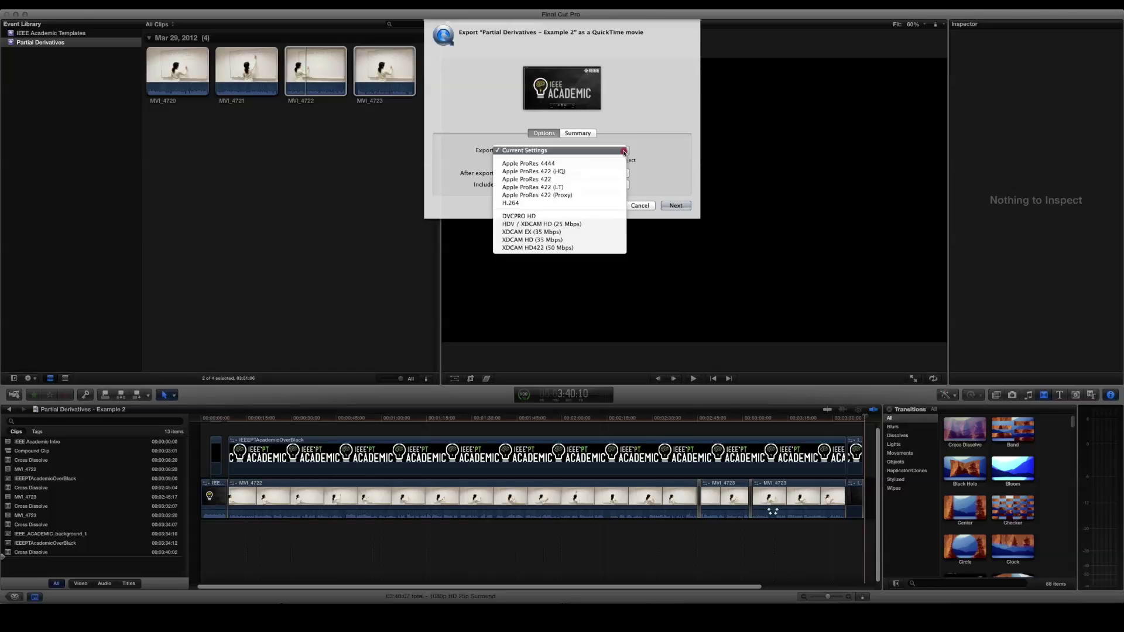
left_click(520, 203)
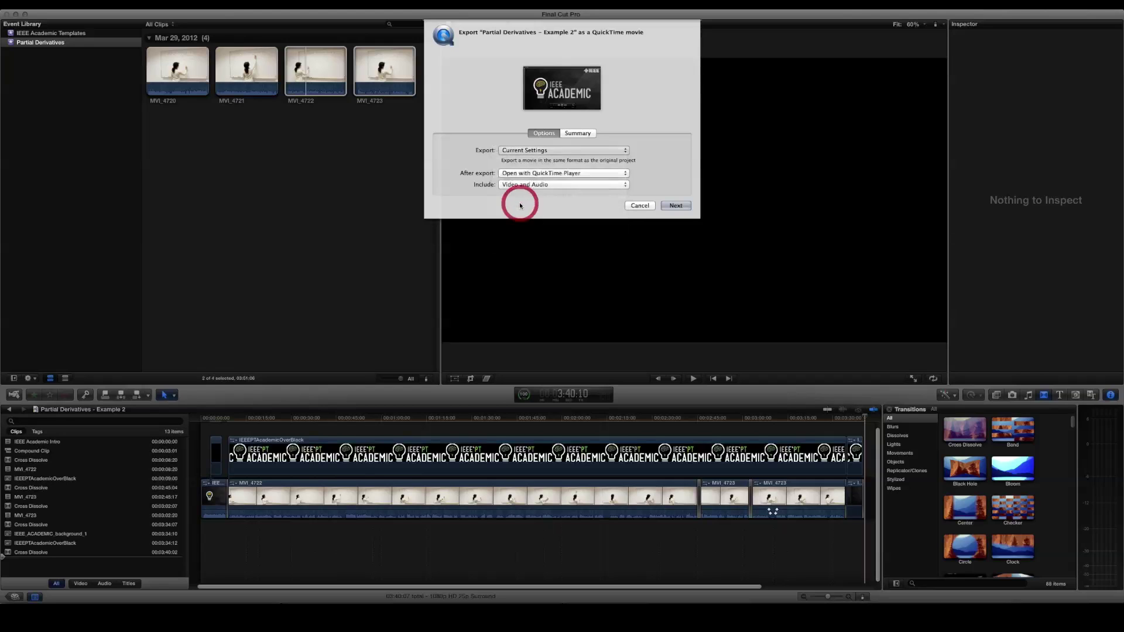
left_click(676, 205)
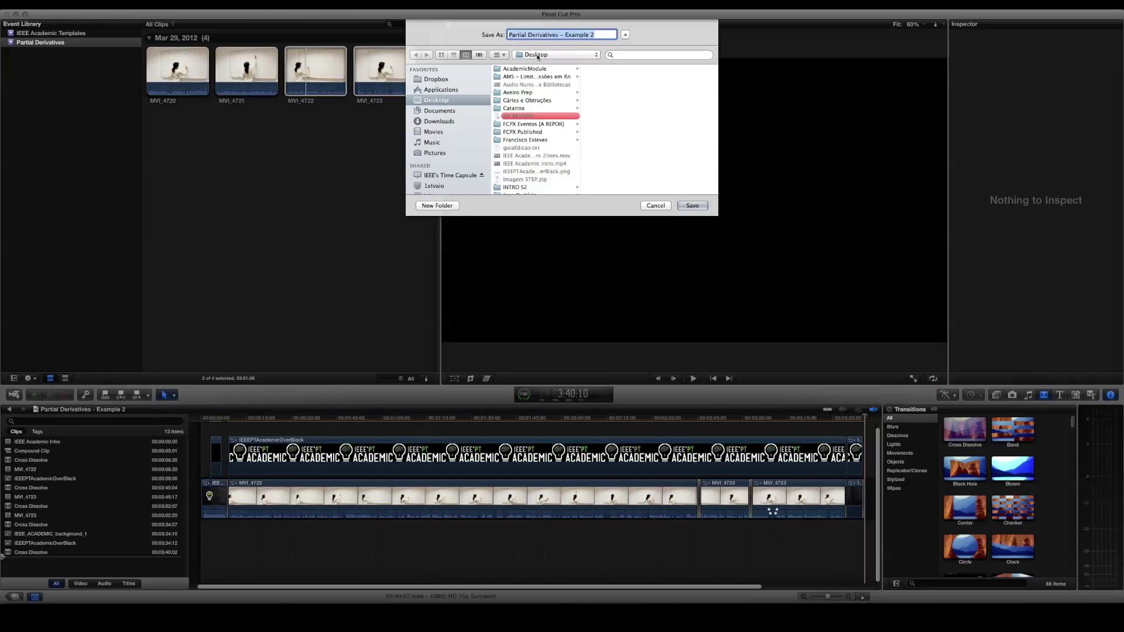
left_click(692, 206)
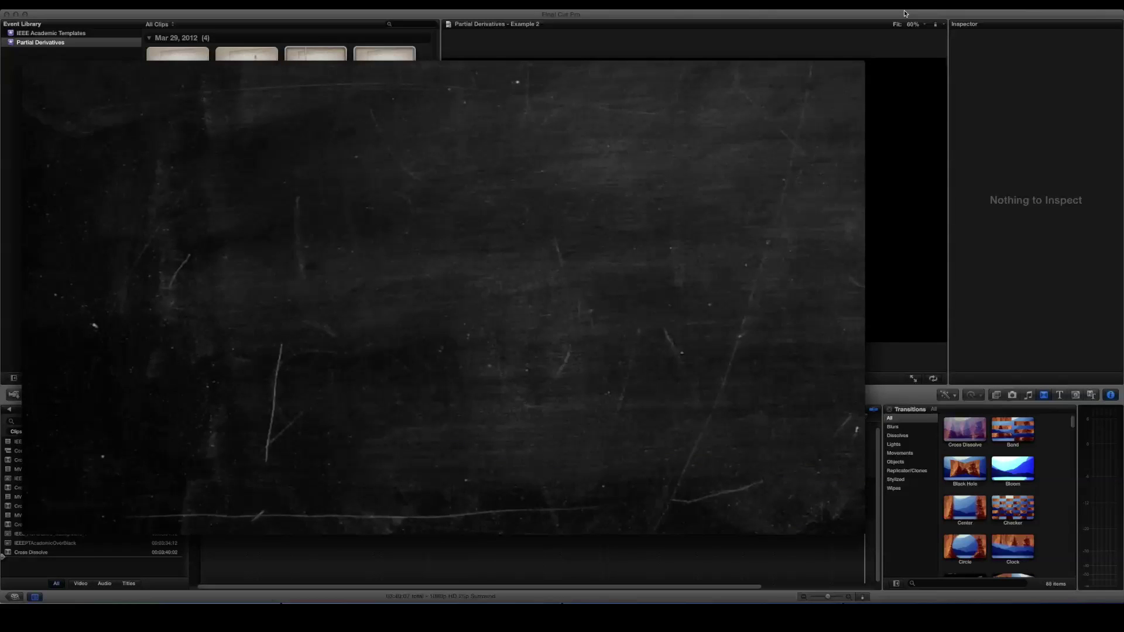
Play the opening of the exported Partial Derivatives - Example 2.mov in QuickTime Player to check the intro, corner logo and lecture start
left_click(440, 297)
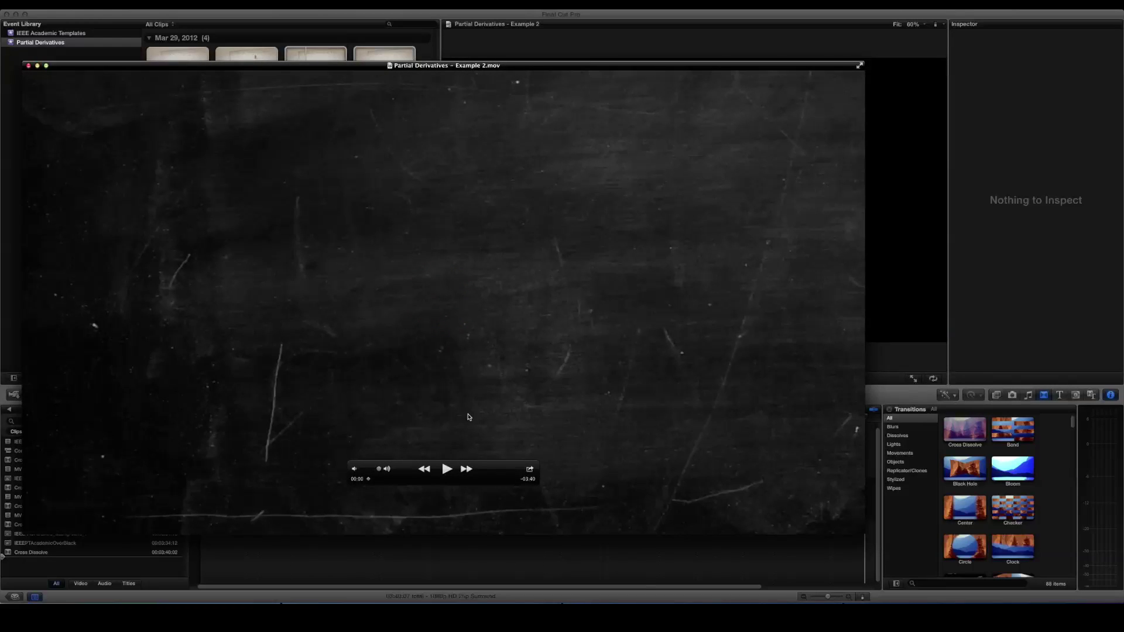
left_click(446, 469)
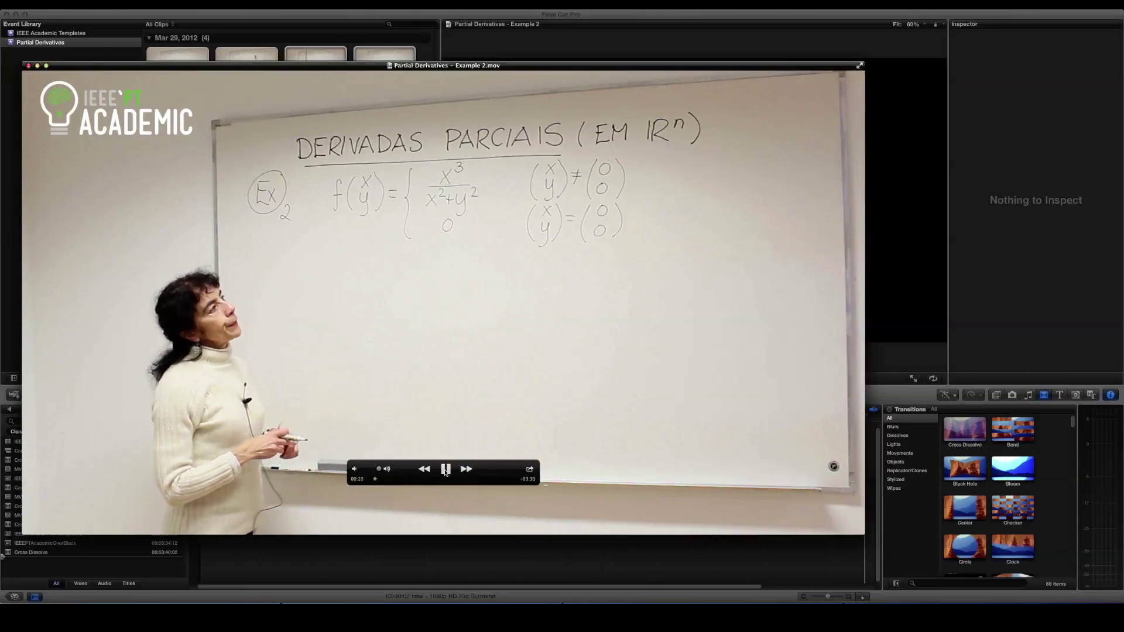
left_click(445, 470)
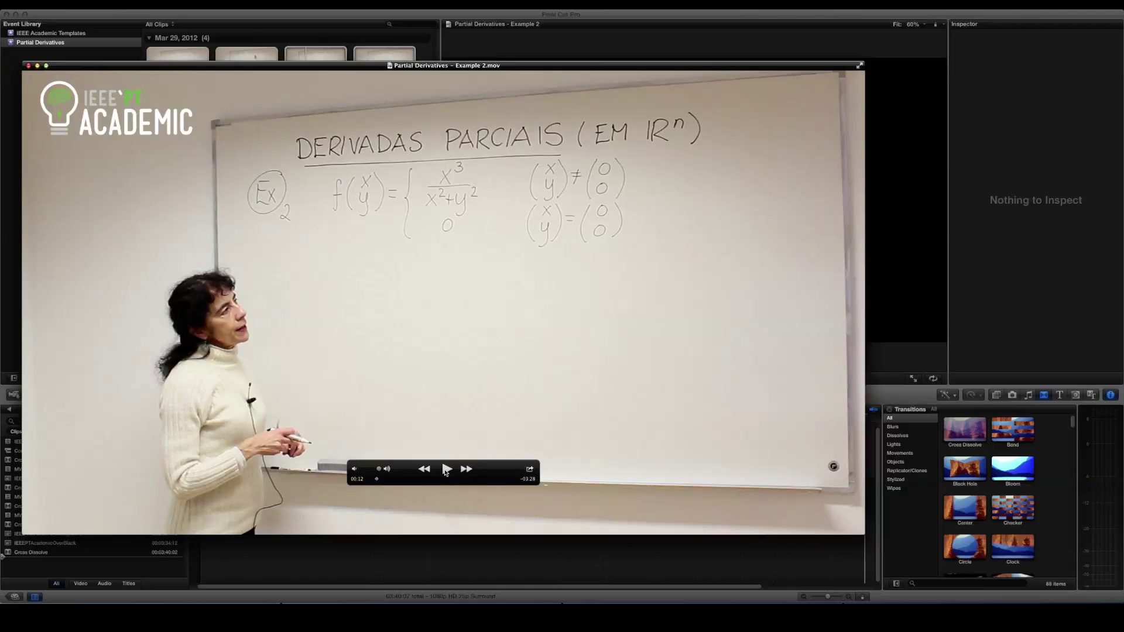
left_click(446, 469)
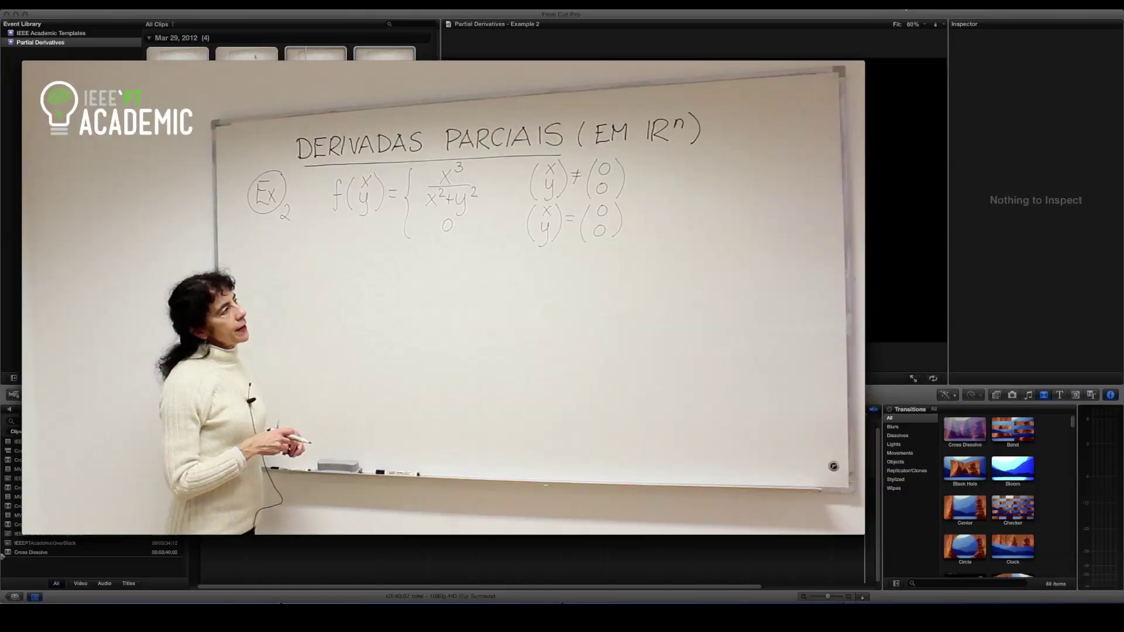